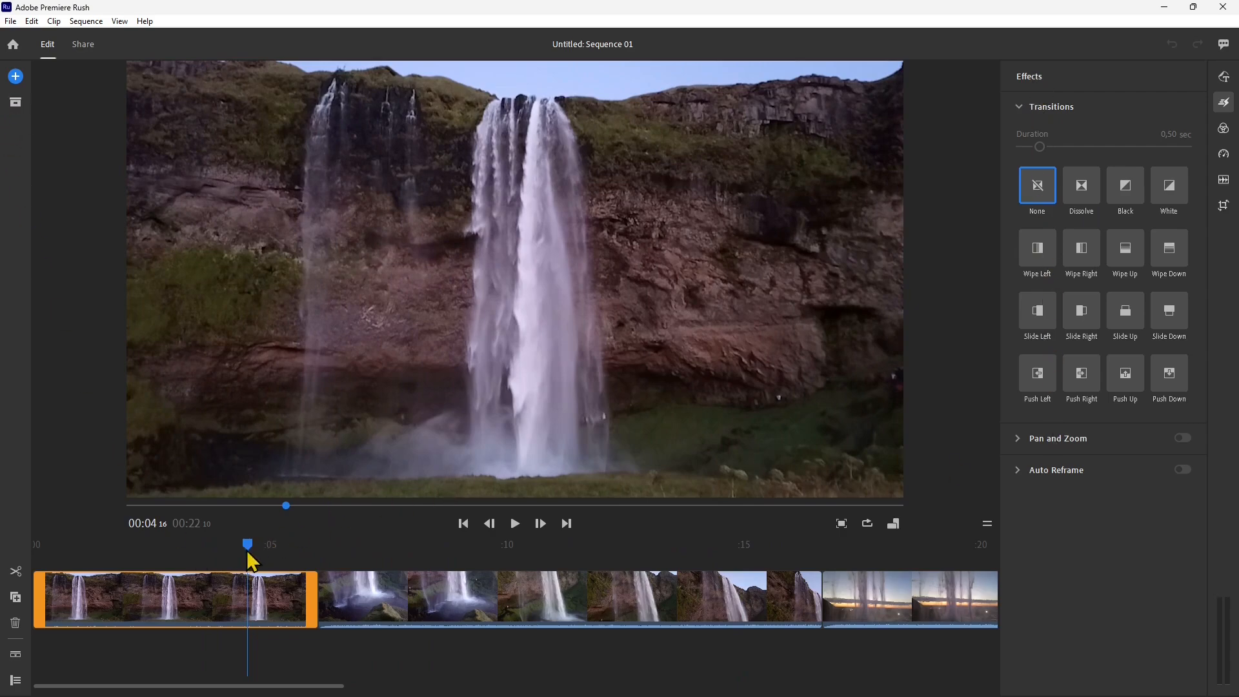
# Examine the available graphics, effects, color presets, speed, audio and transform settings for the first waterfall clip.
pyautogui.moveTo(252, 562); pyautogui.dragTo(299, 587)
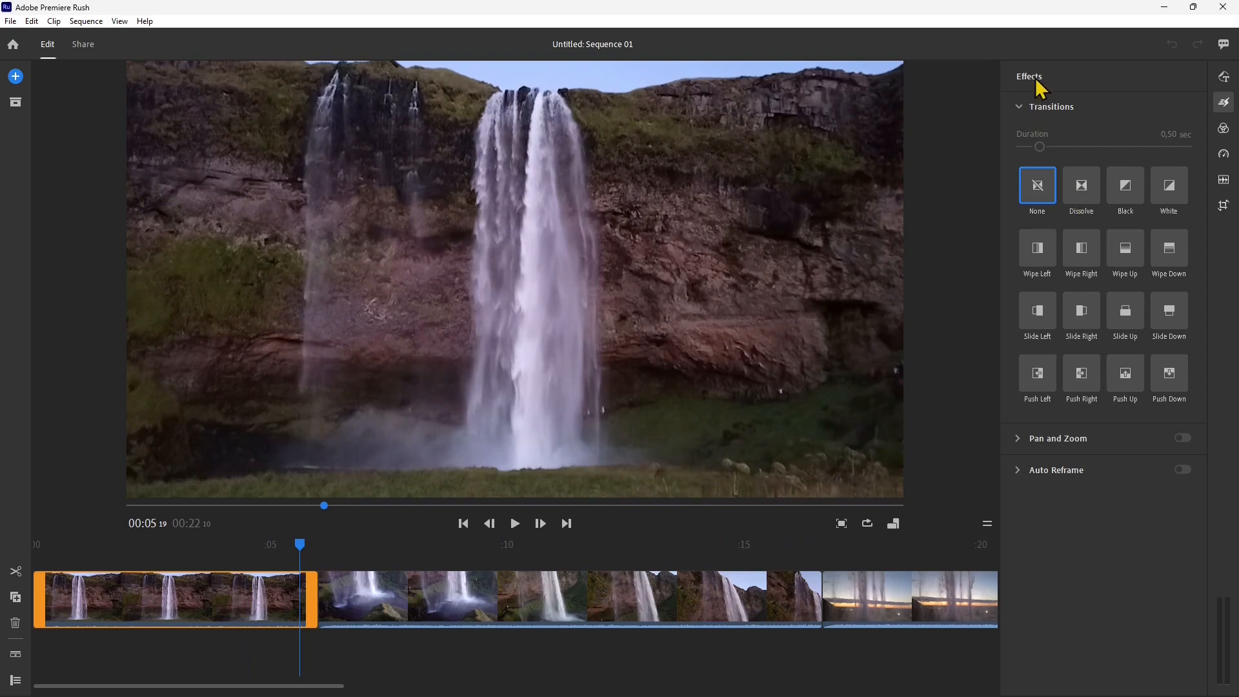
pyautogui.click(1223, 76)
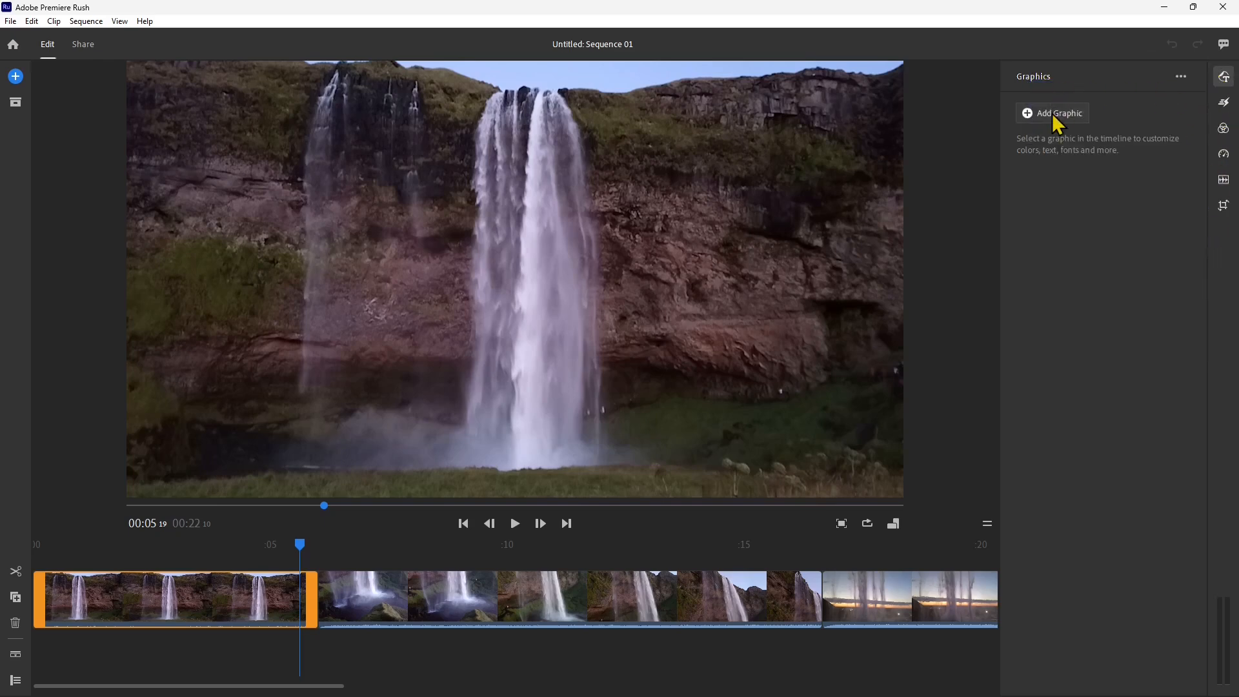
pyautogui.click(1224, 105)
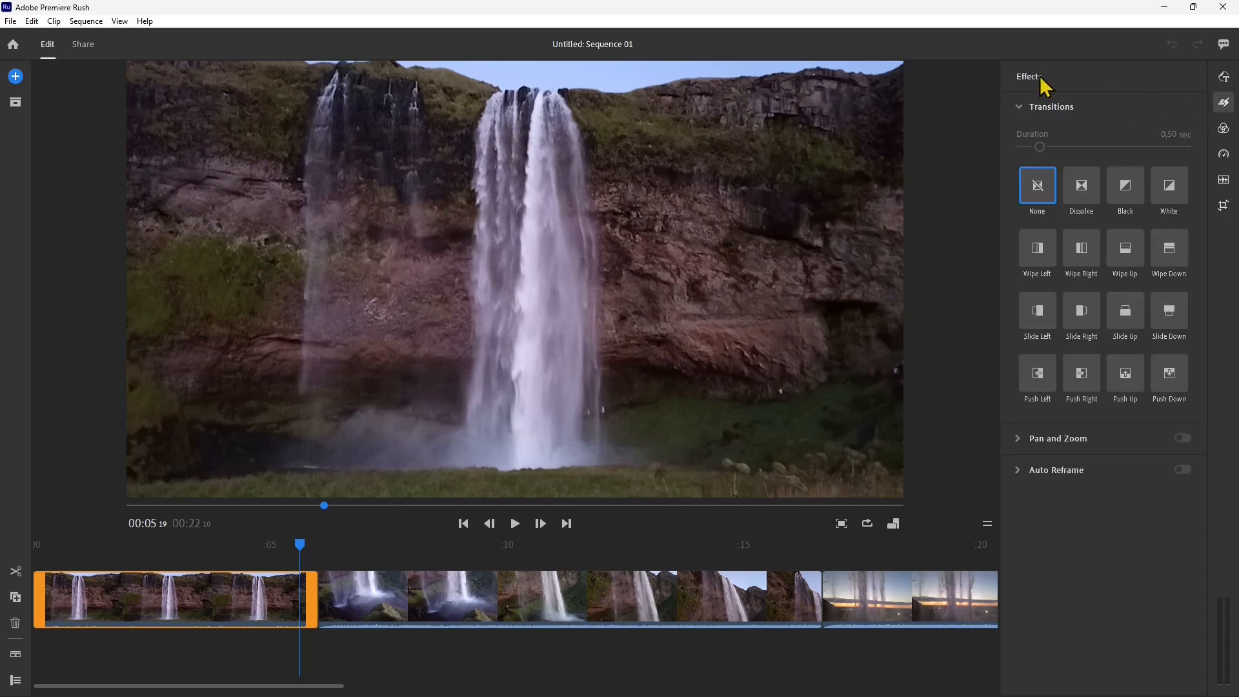
pyautogui.click(1225, 131)
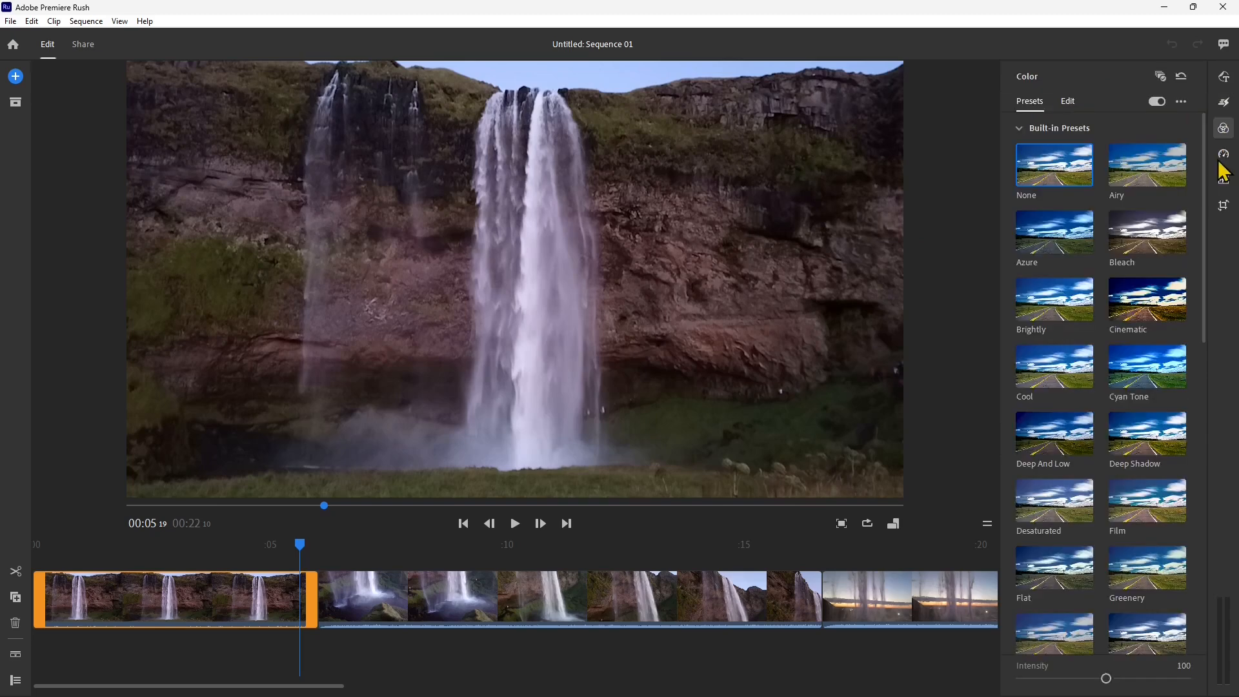
pyautogui.click(1224, 155)
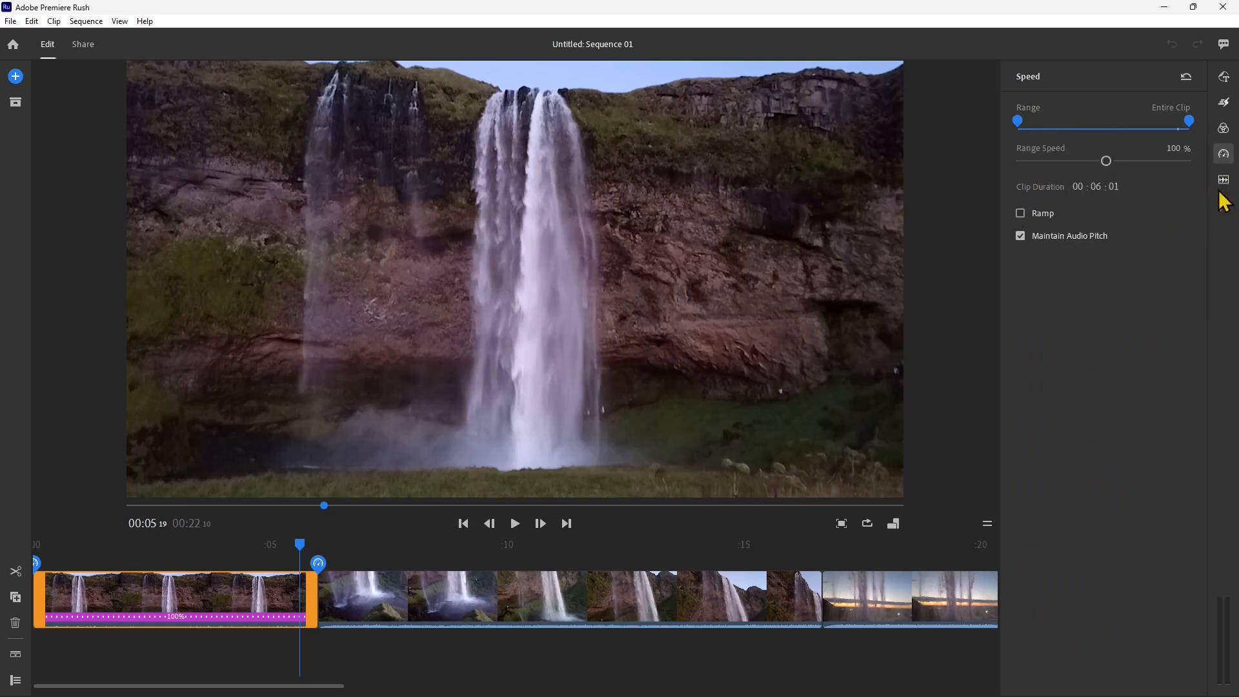
pyautogui.click(1224, 187)
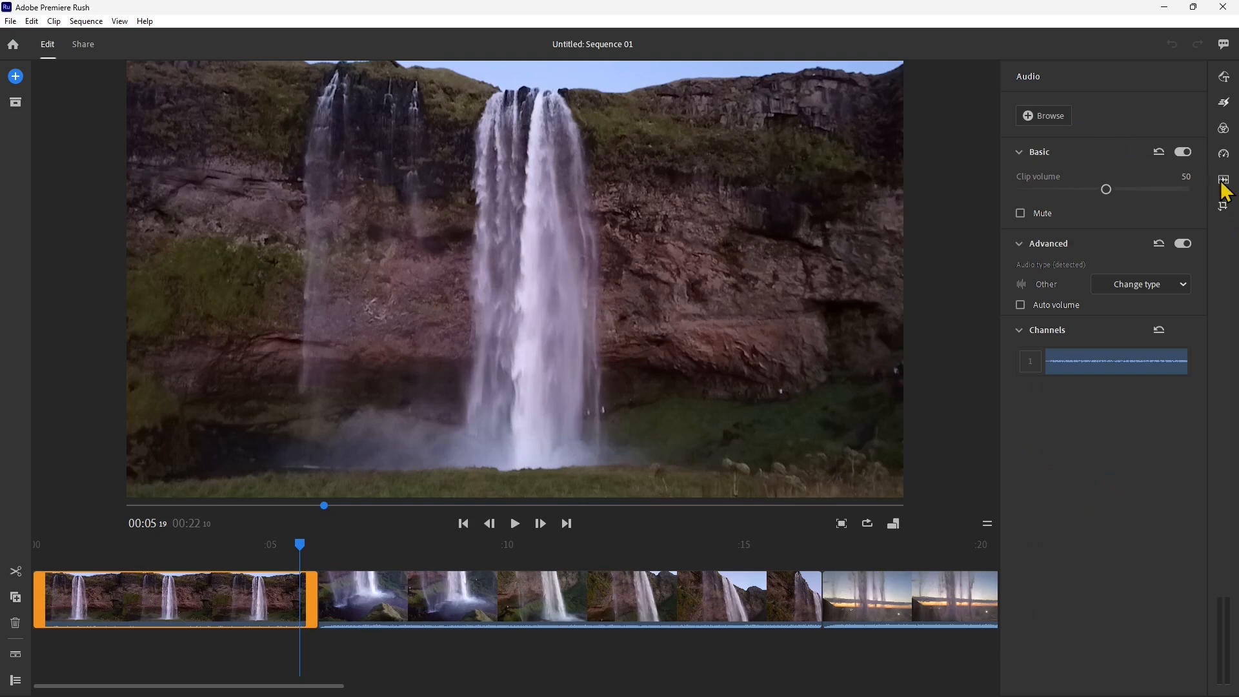
pyautogui.click(1223, 206)
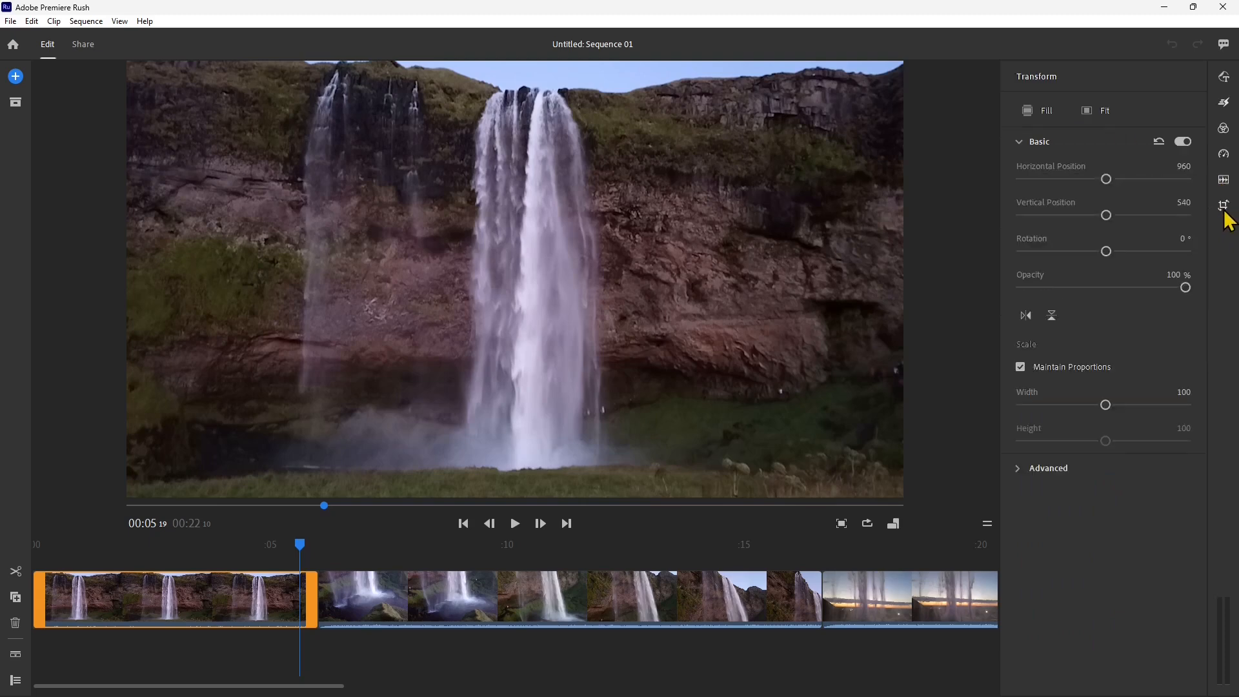
# Apply Dissolve transitions at the start of the first waterfall clip and at its cut with the second clip.
pyautogui.click(1228, 105)
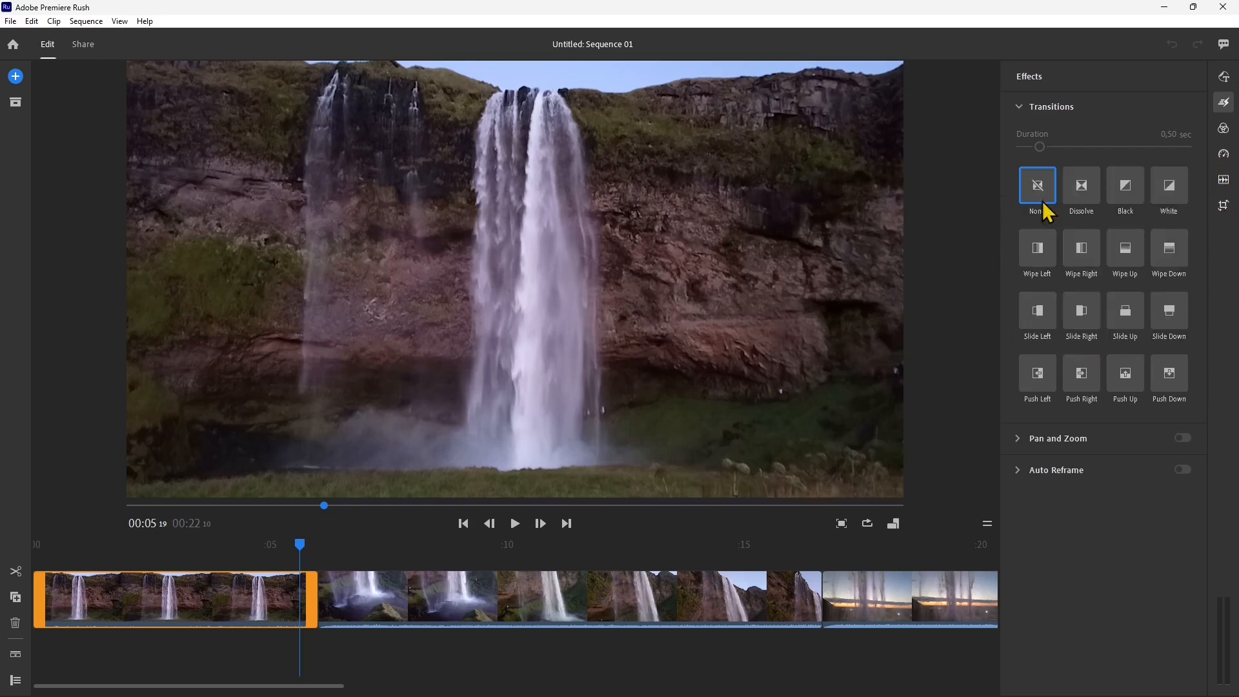
pyautogui.click(1081, 187)
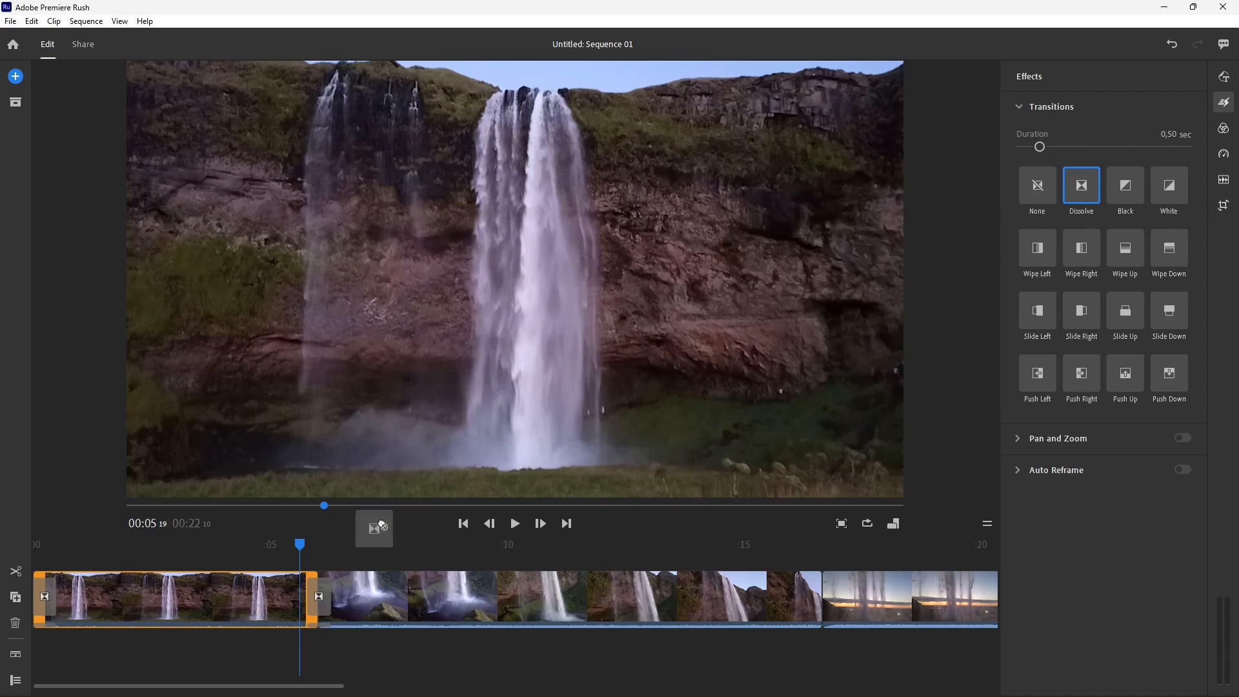
pyautogui.click(323, 597)
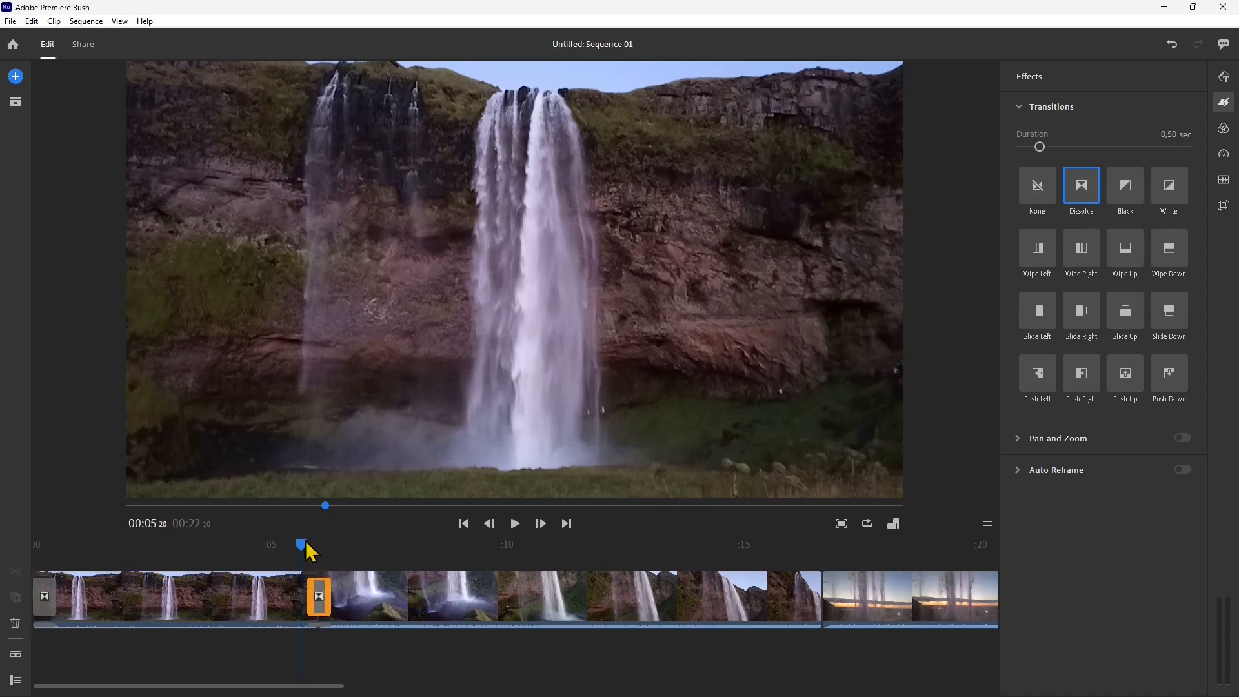
# Add a Wipe Left transition at the cut between the second and third waterfall clips.
pyautogui.moveTo(305, 546); pyautogui.dragTo(807, 589)
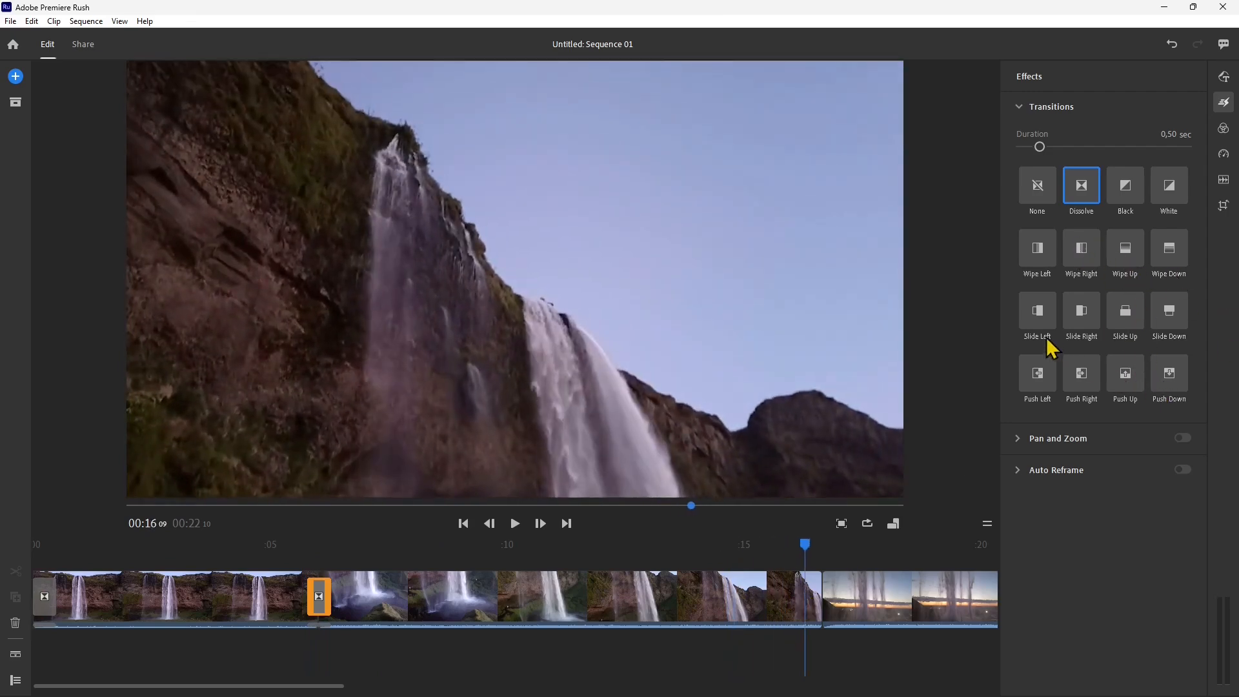
pyautogui.moveTo(1050, 256); pyautogui.dragTo(821, 594)
pyautogui.moveTo(815, 545); pyautogui.dragTo(674, 600)
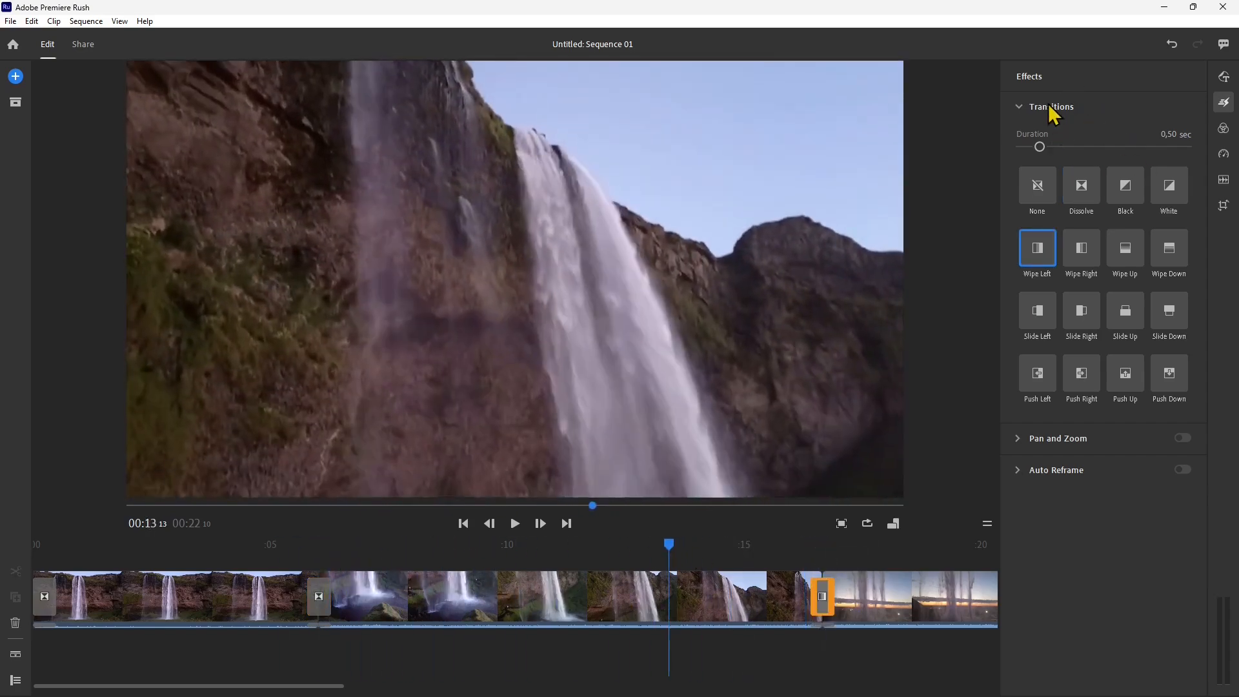
pyautogui.click(1022, 106)
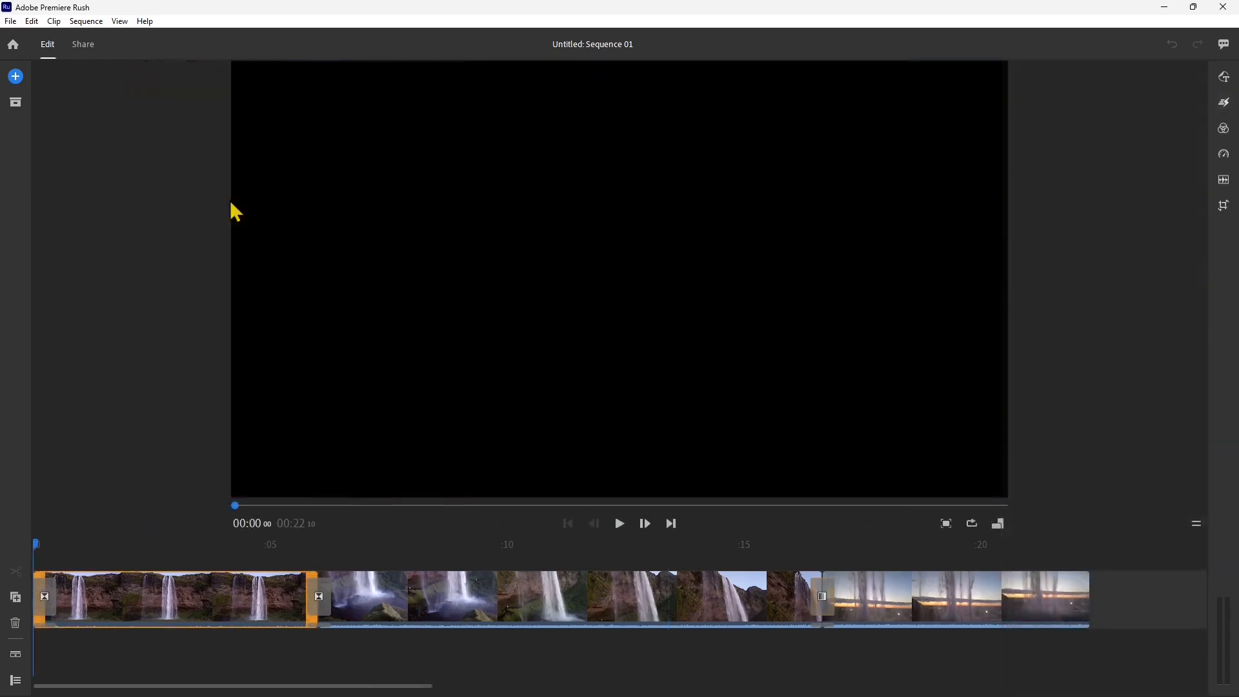
# Start a new project from the home screen and browse the media locations to the Foto e Video folder.
pyautogui.click(13, 44)
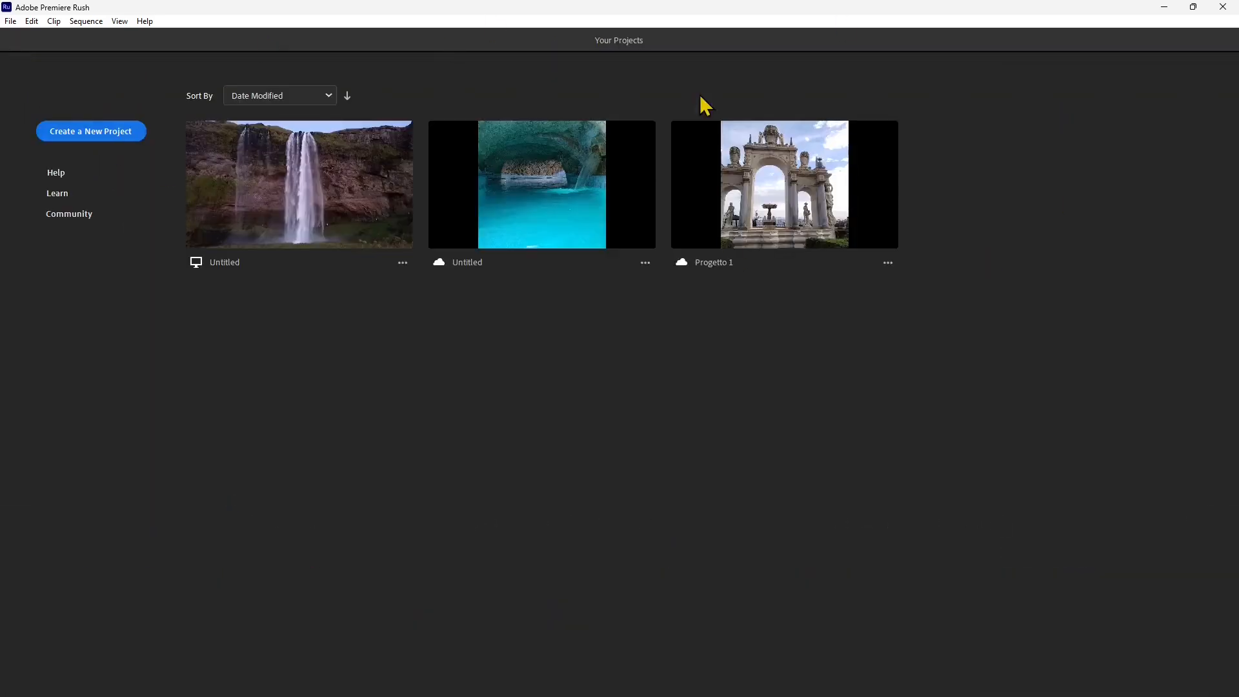
pyautogui.click(43, 127)
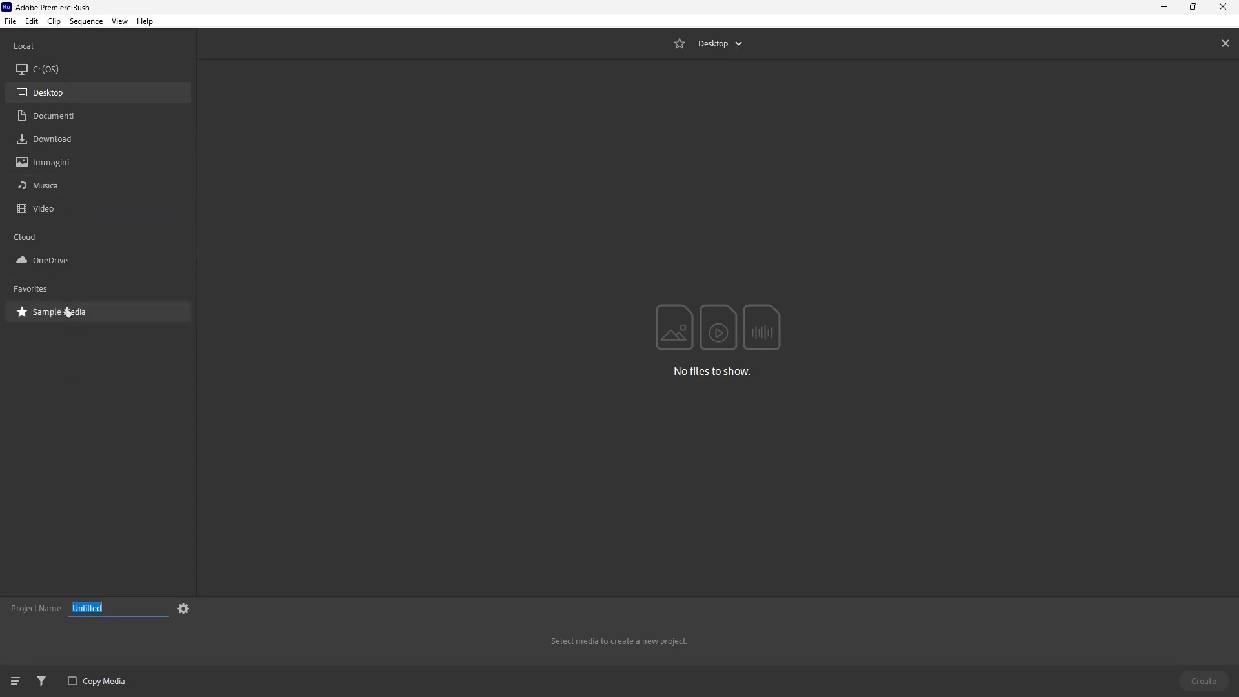
pyautogui.click(46, 312)
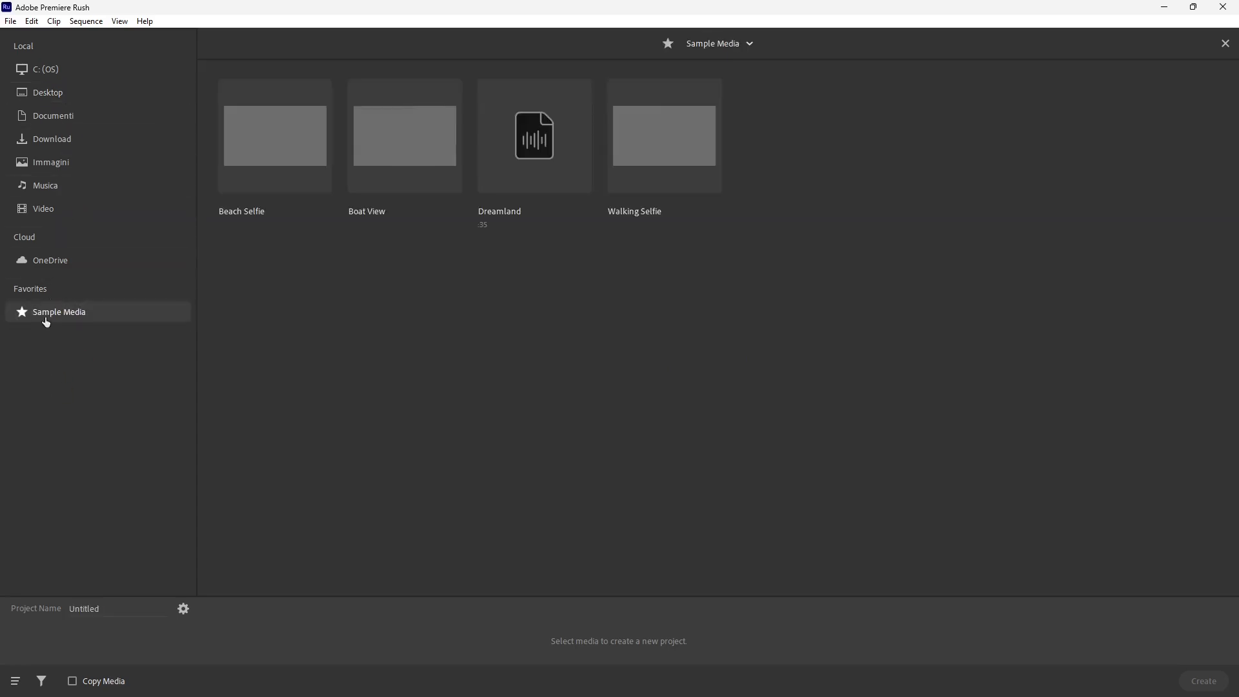
pyautogui.click(54, 265)
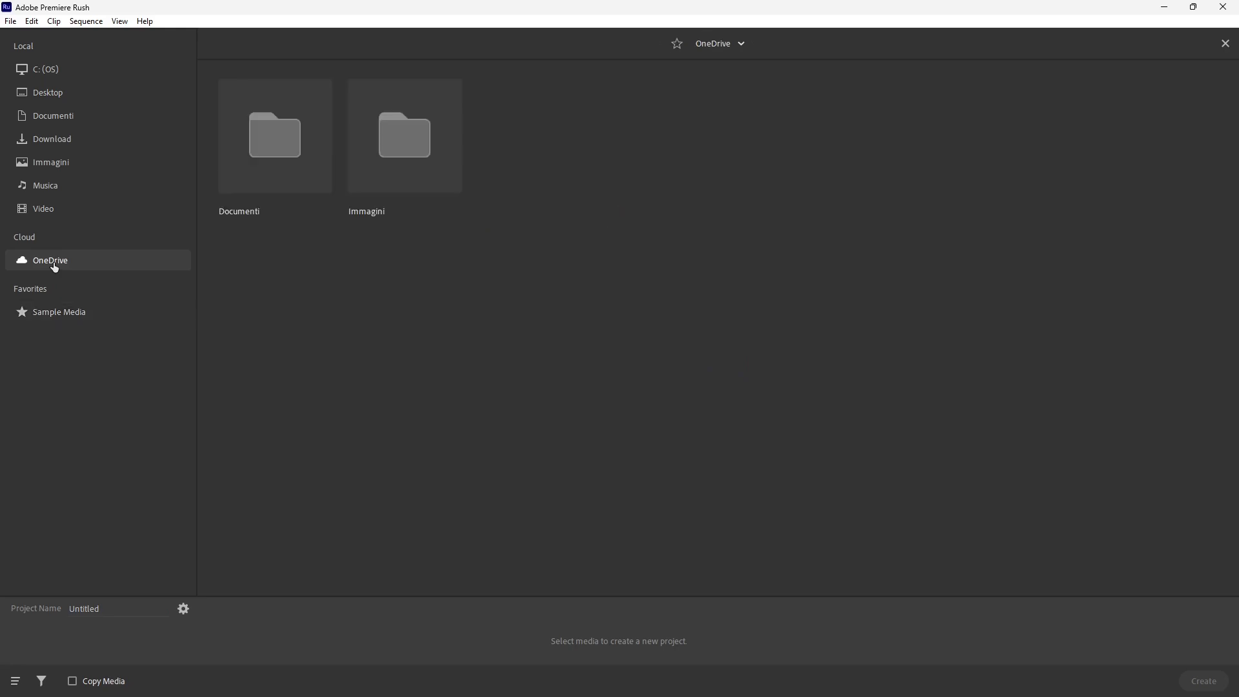
pyautogui.click(376, 159)
pyautogui.click(395, 161)
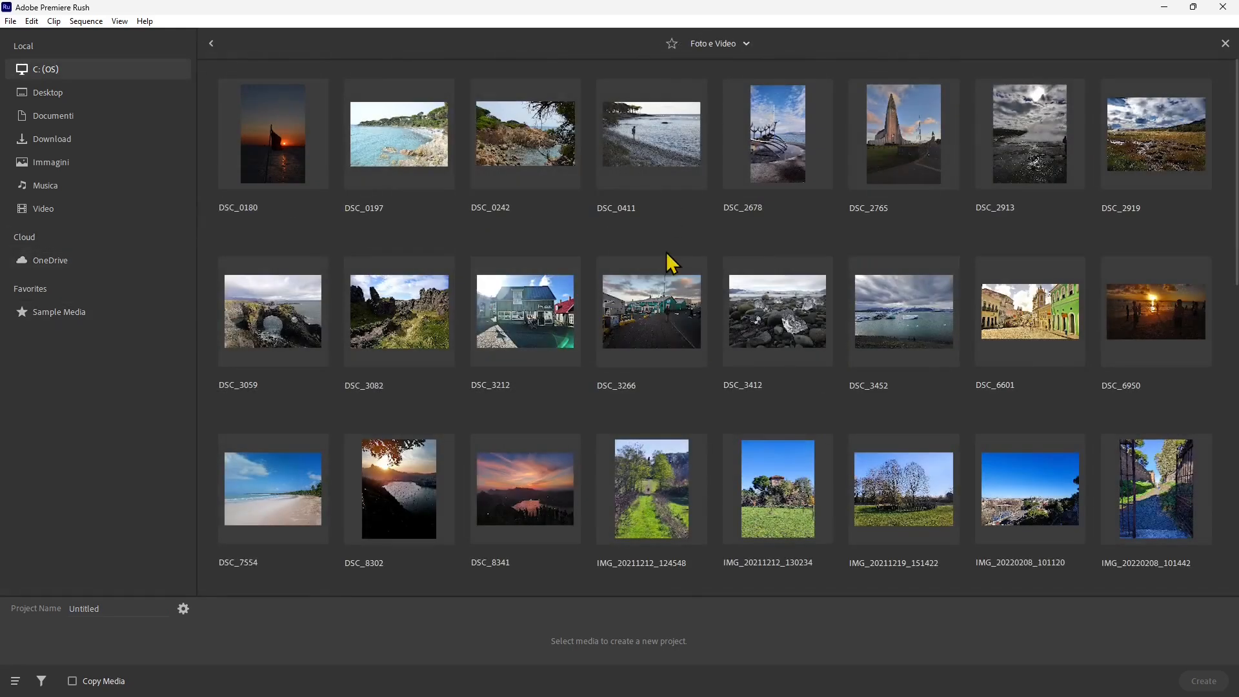
# Create the project from the photos DSC_3059, DSC_3082, DSC_2919, DSC_3412 and DSC_3452, in that order.
pyautogui.click(284, 316)
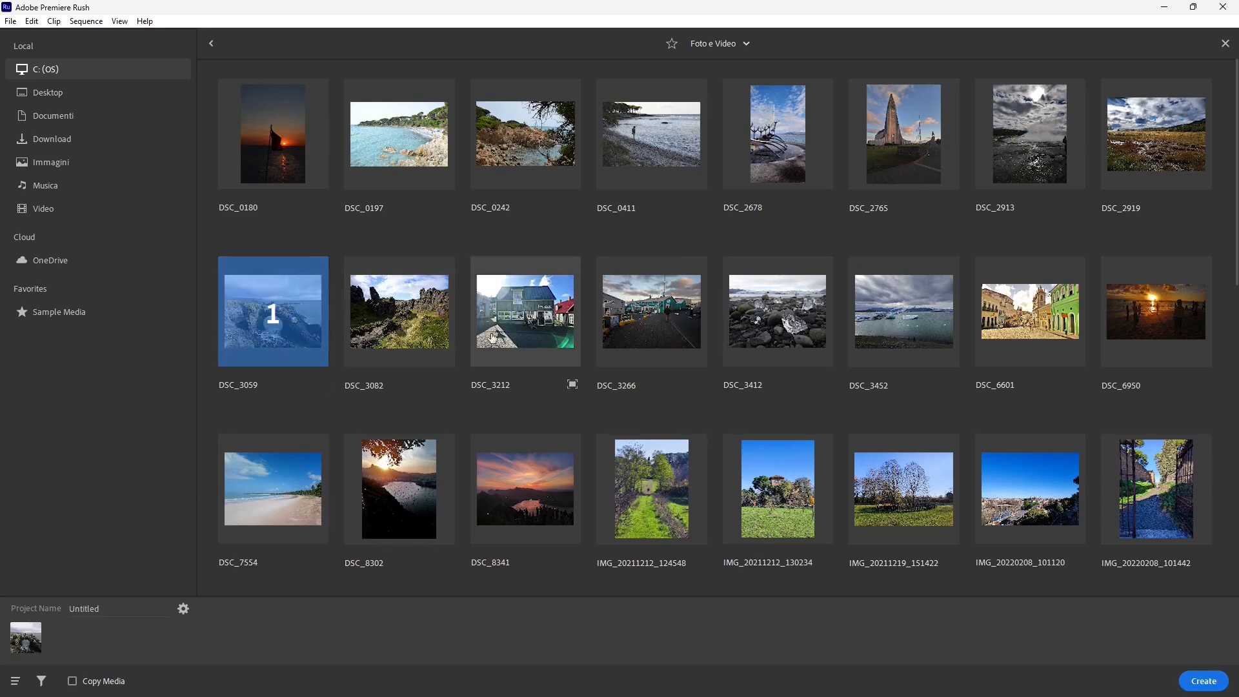
pyautogui.click(401, 331)
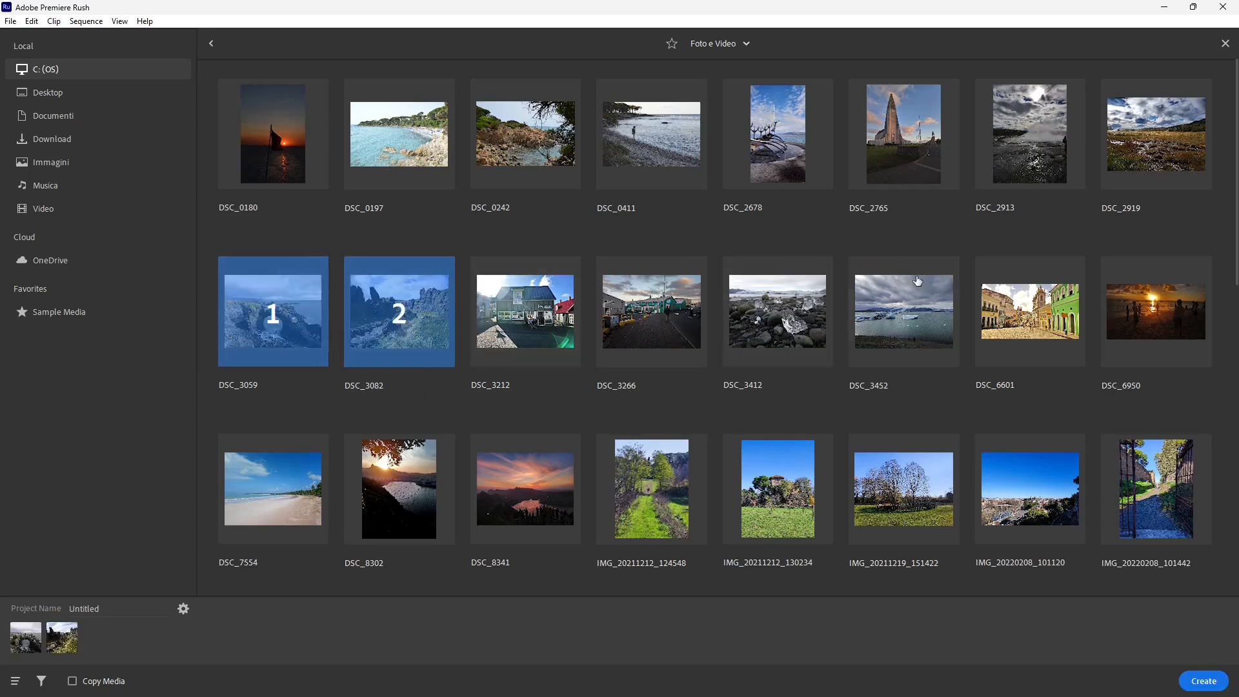
pyautogui.click(1151, 155)
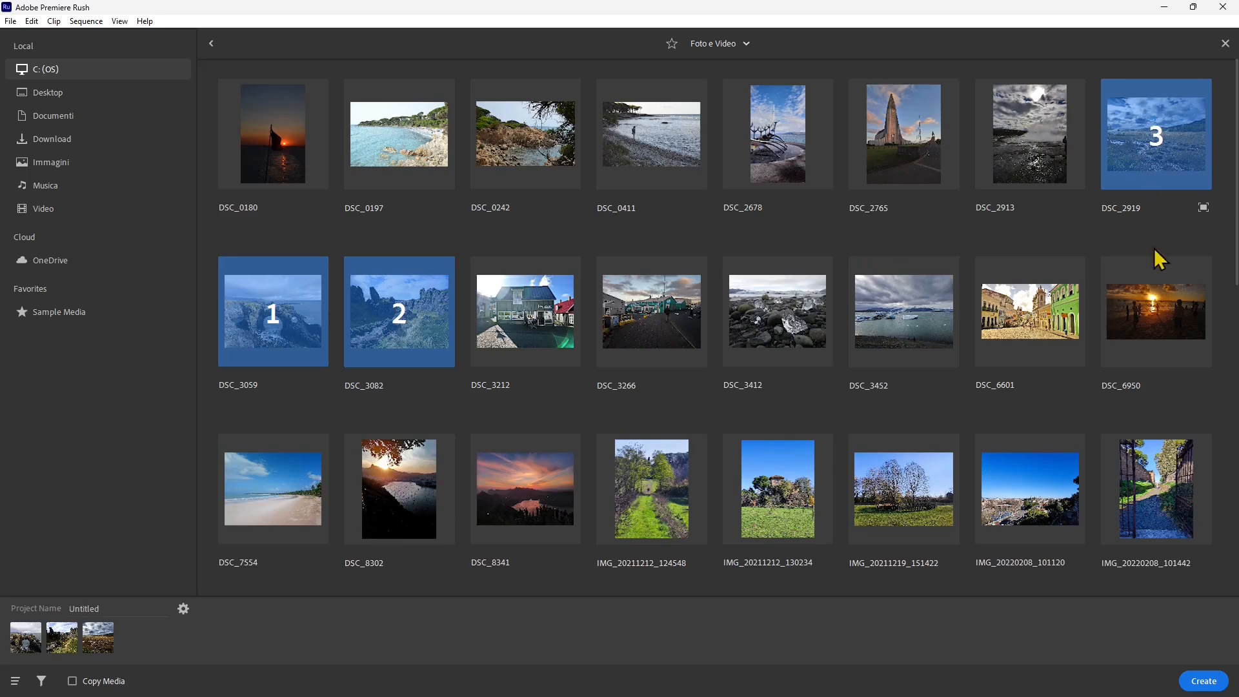
pyautogui.click(806, 330)
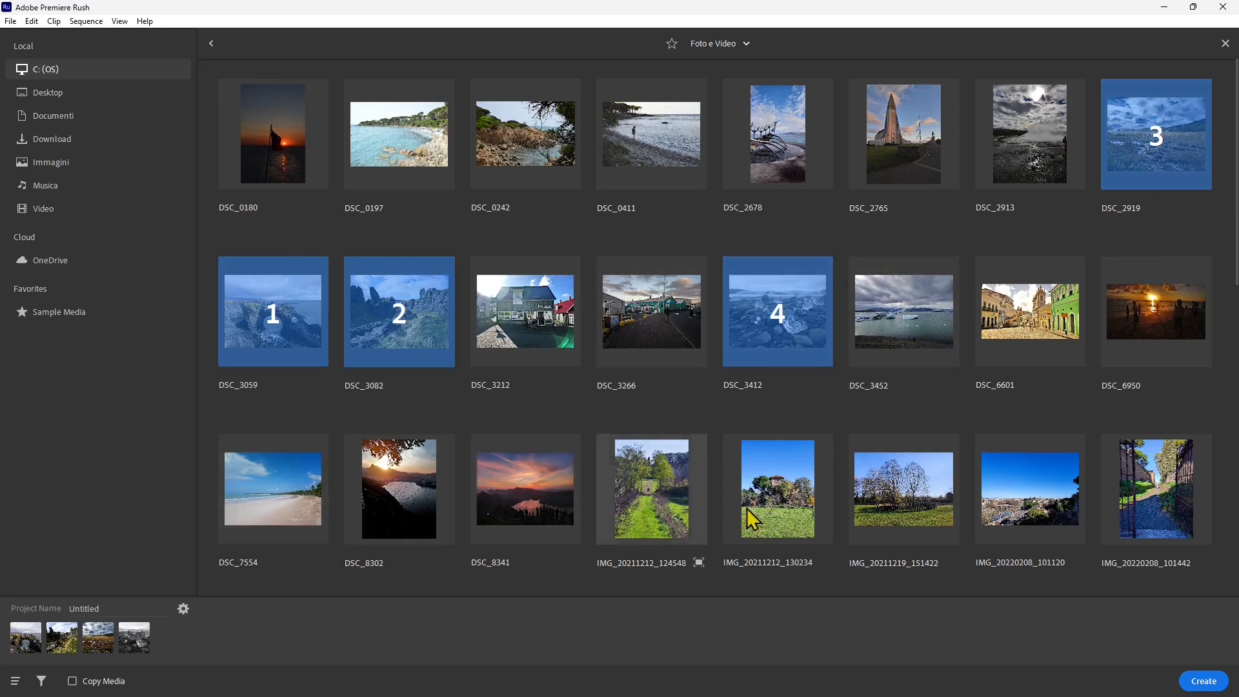
pyautogui.click(893, 345)
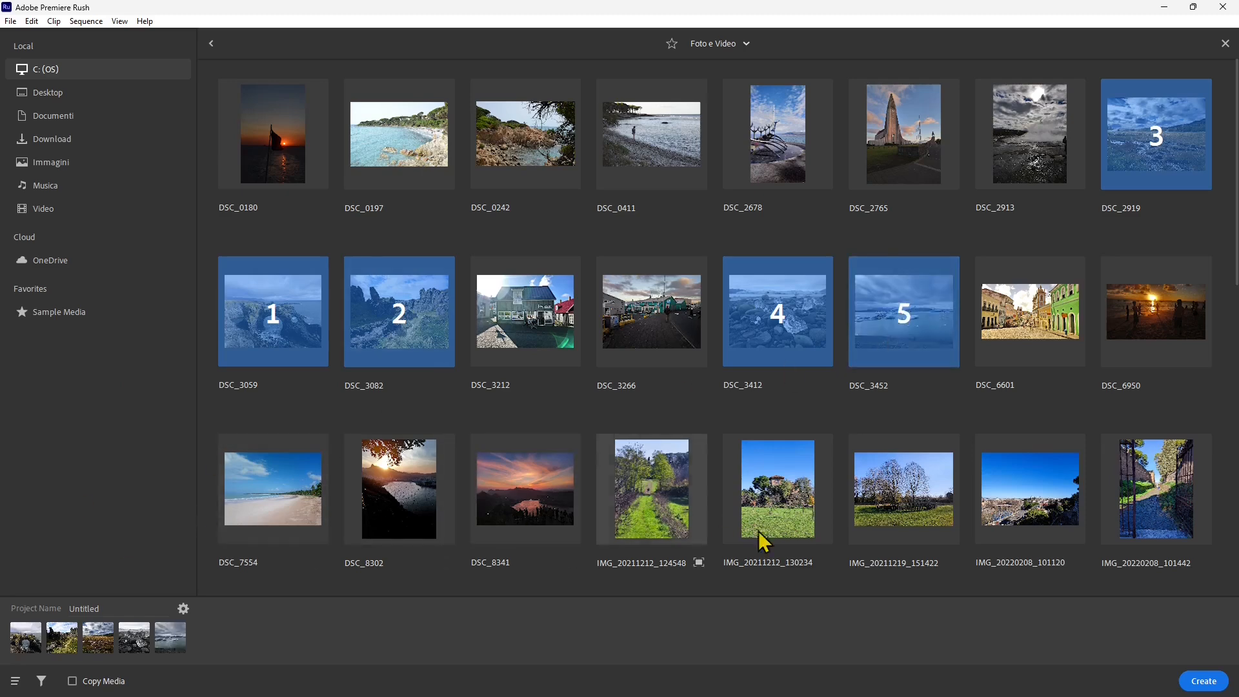
pyautogui.click(1188, 681)
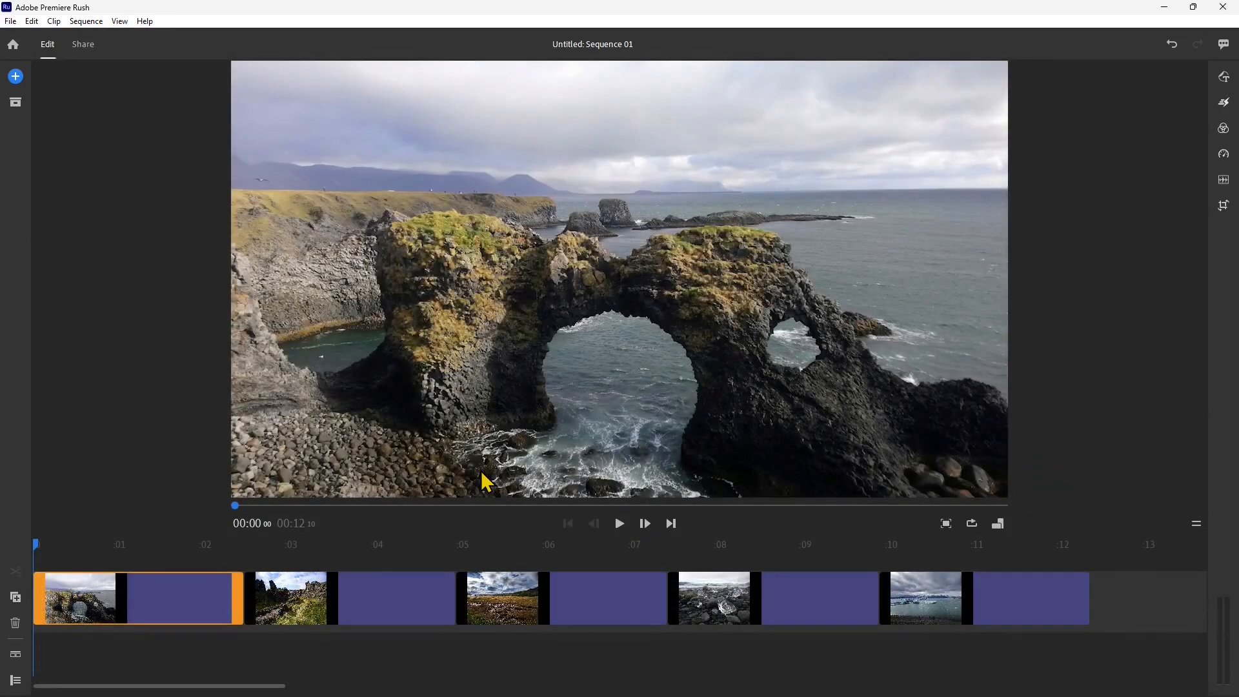
# Preview the first photo clips on the timeline and trim the end of the second one by about 7 frames.
pyautogui.click(275, 610)
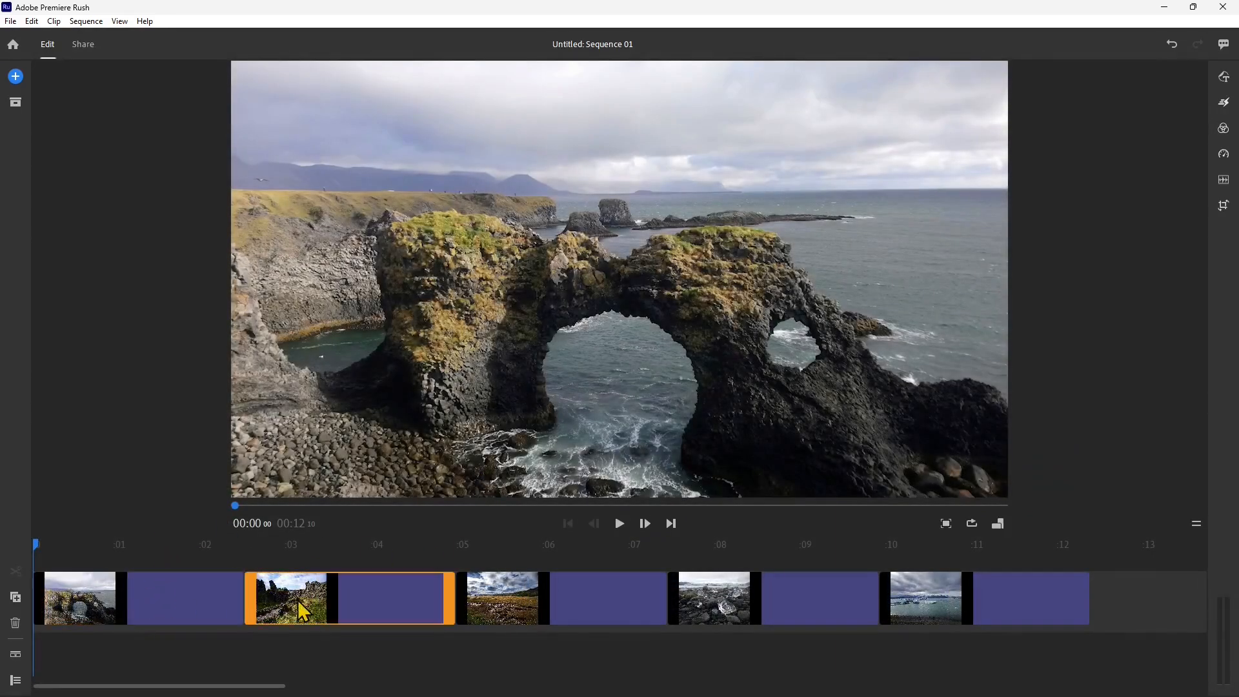
pyautogui.click(543, 604)
pyautogui.click(196, 600)
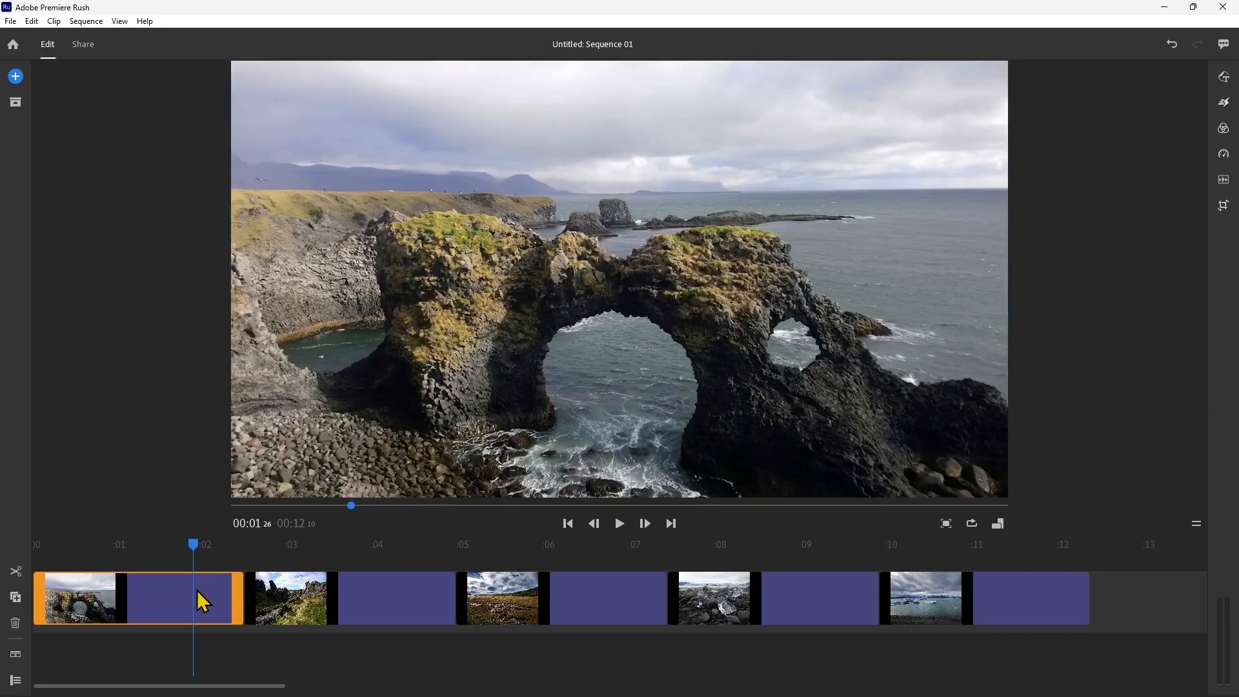
pyautogui.press('space')
pyautogui.click(264, 597)
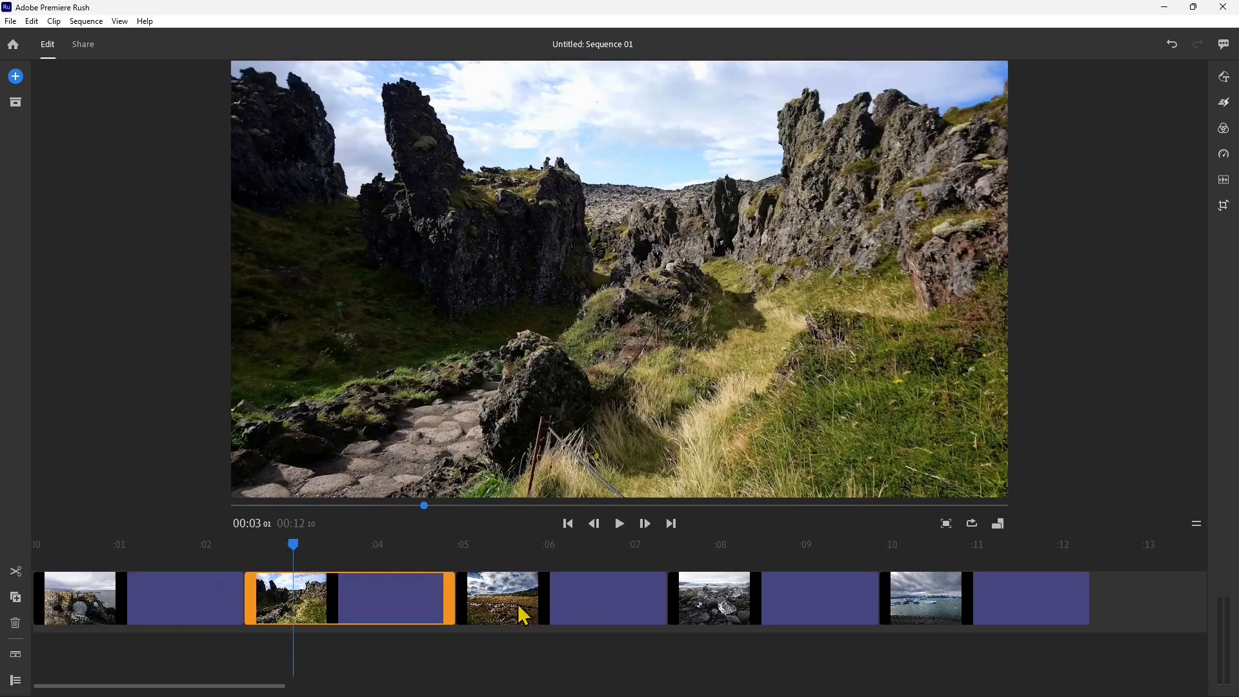
pyautogui.moveTo(452, 597)
pyautogui.mouseDown()
pyautogui.moveTo(492, 597)
pyautogui.moveTo(434, 597)
pyautogui.mouseUp()
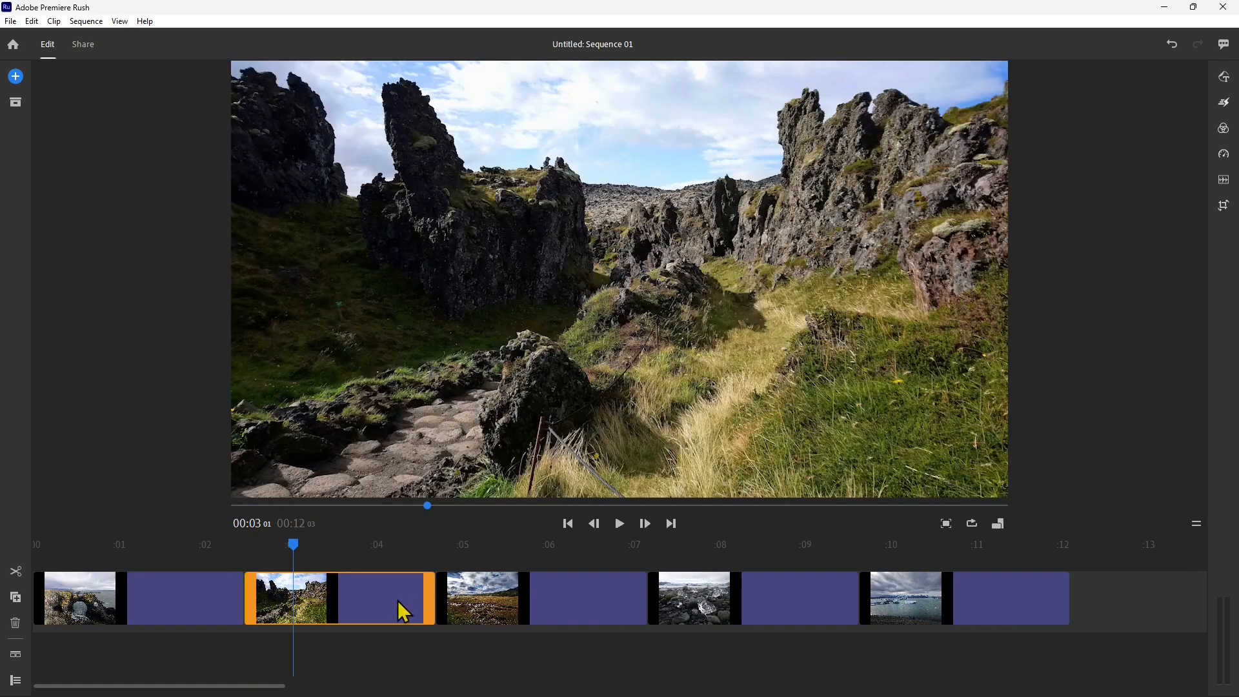
# Select the first photo clip and look through the title, transition and overlay graphic templates.
pyautogui.click(187, 605)
pyautogui.click(356, 609)
pyautogui.click(165, 613)
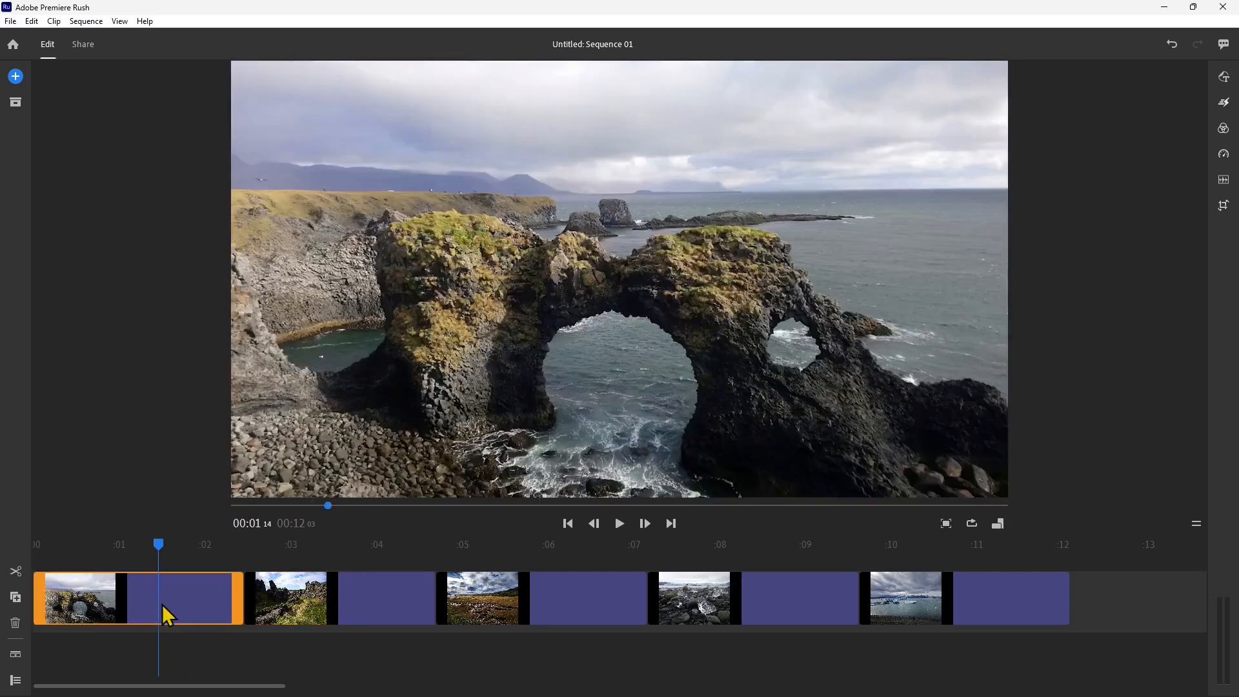
pyautogui.click(1223, 77)
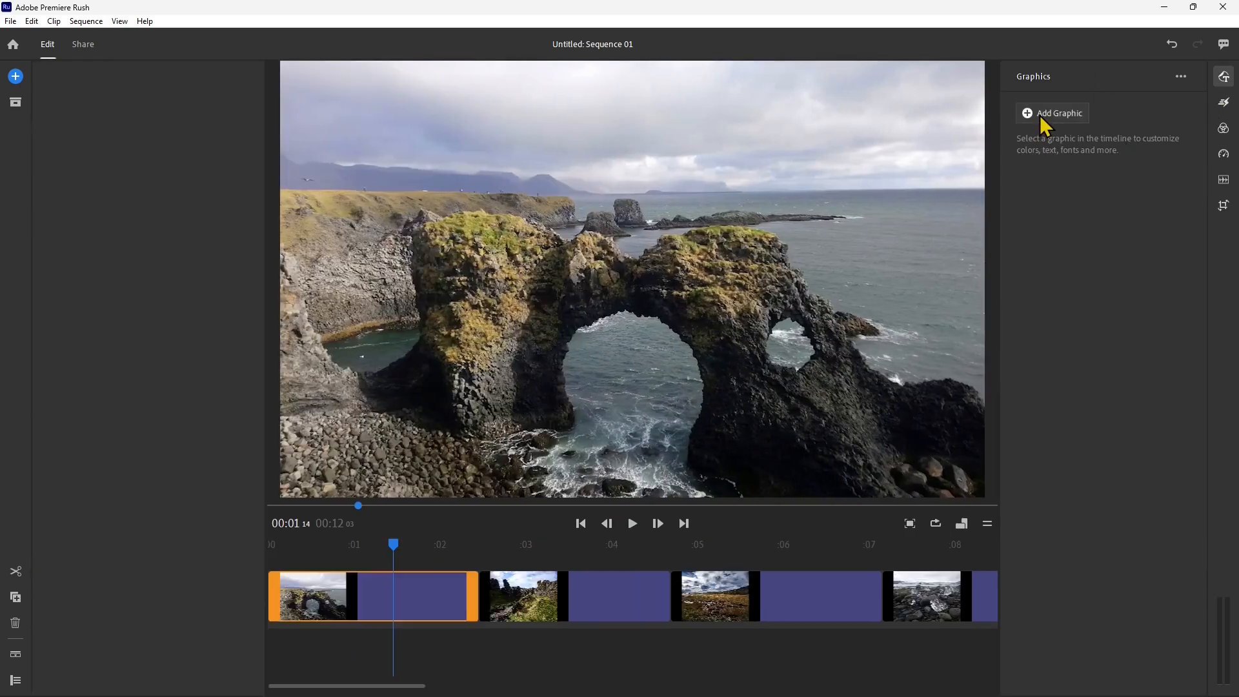
pyautogui.click(1045, 115)
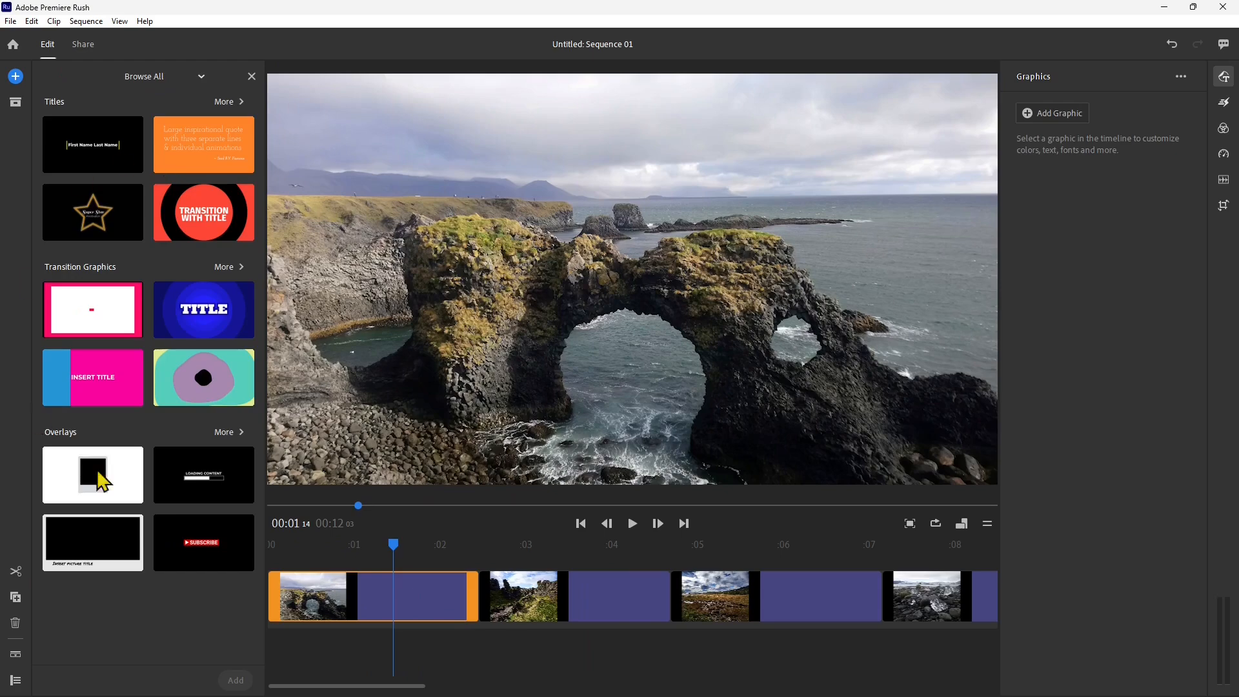
pyautogui.click(252, 77)
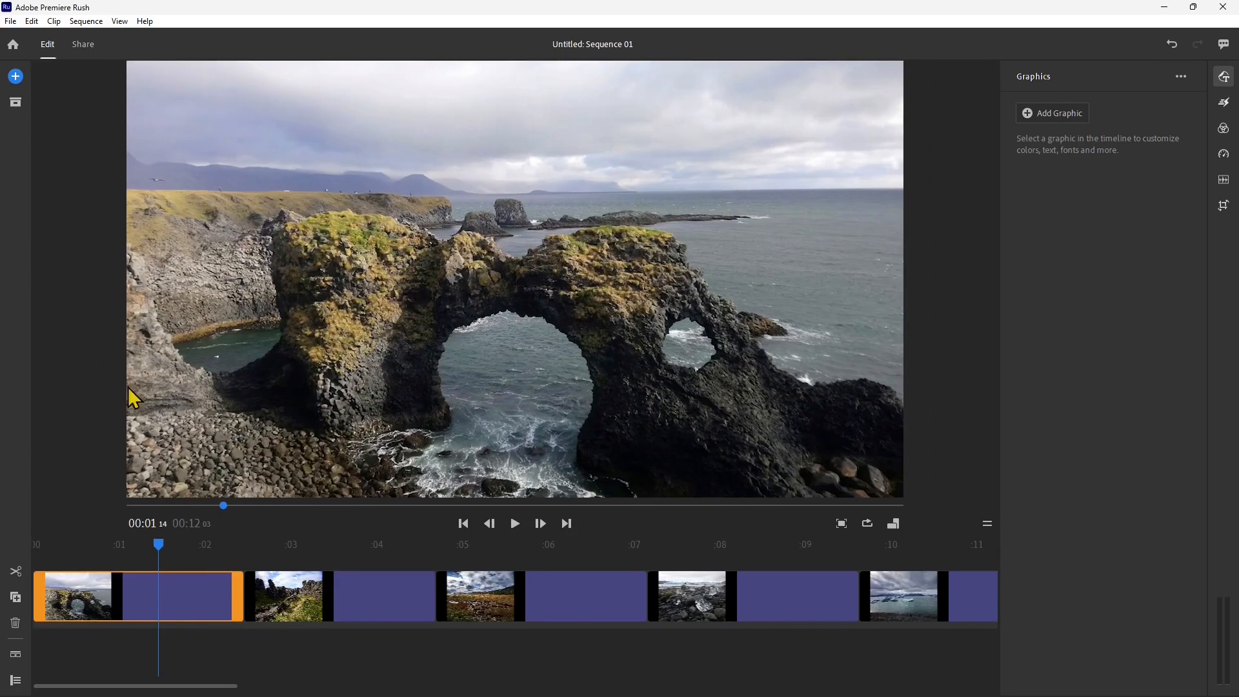
# Add a Dissolve transition at each of the four cuts between the five photo clips.
pyautogui.click(1223, 103)
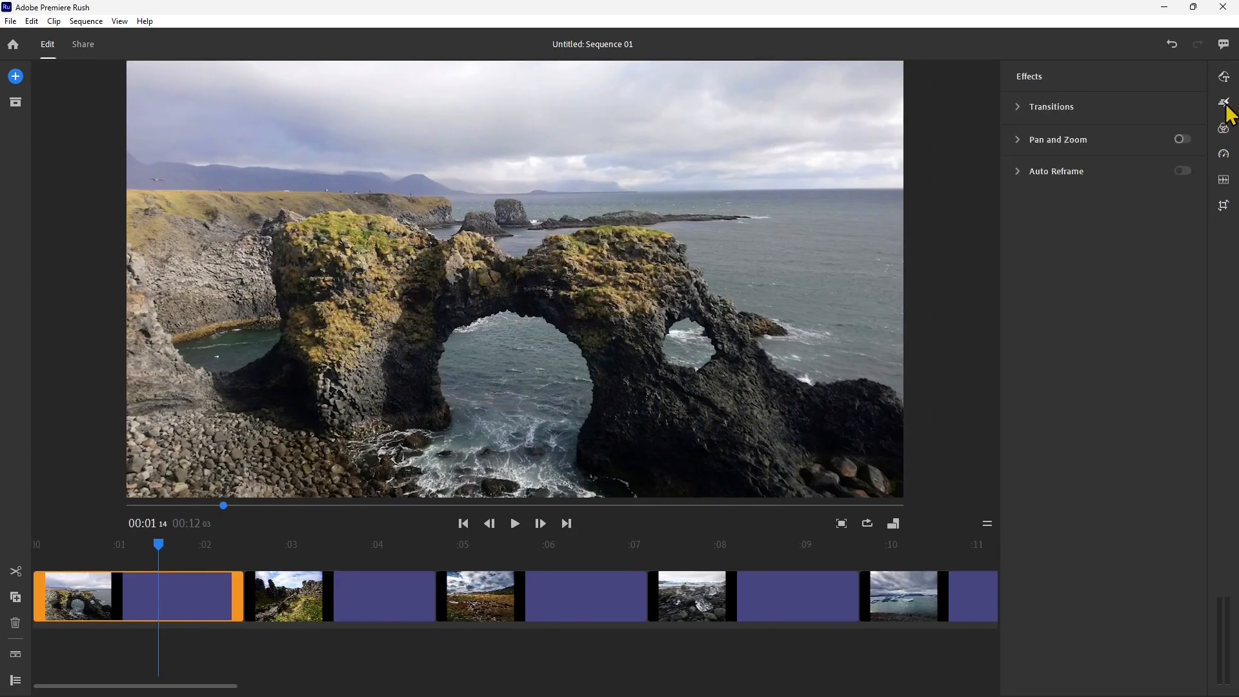
pyautogui.click(1025, 113)
pyautogui.moveTo(1064, 194); pyautogui.dragTo(255, 617)
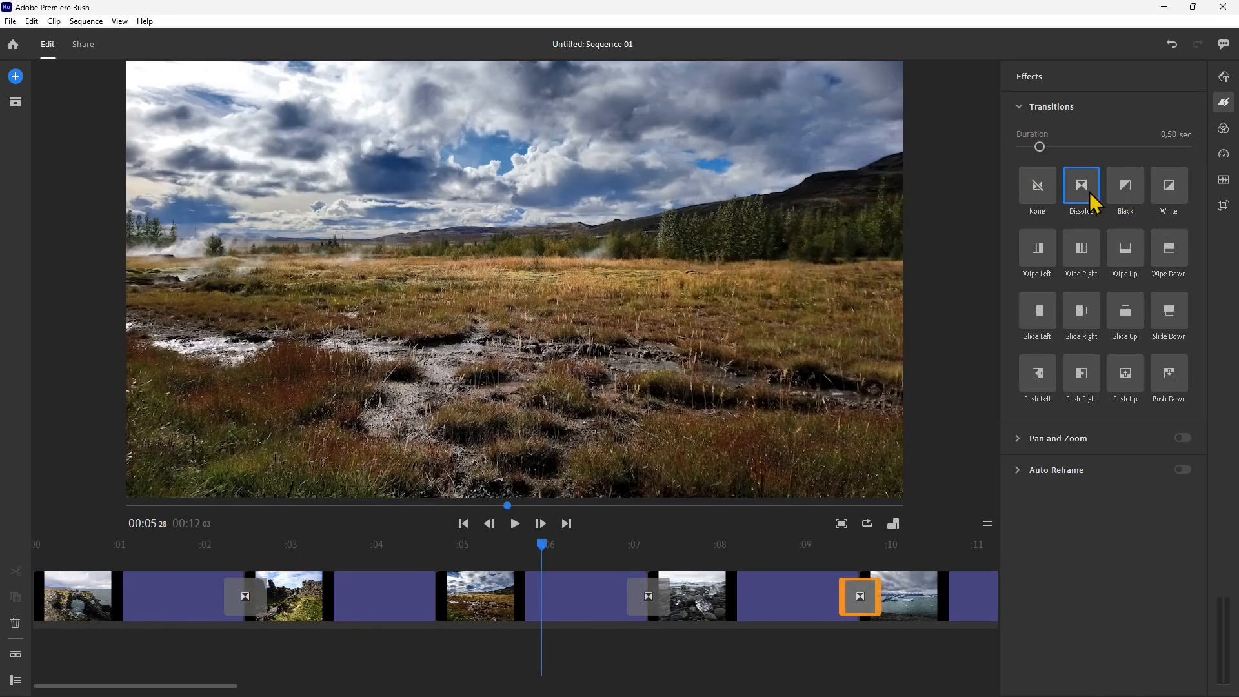
pyautogui.moveTo(1091, 202); pyautogui.dragTo(433, 593)
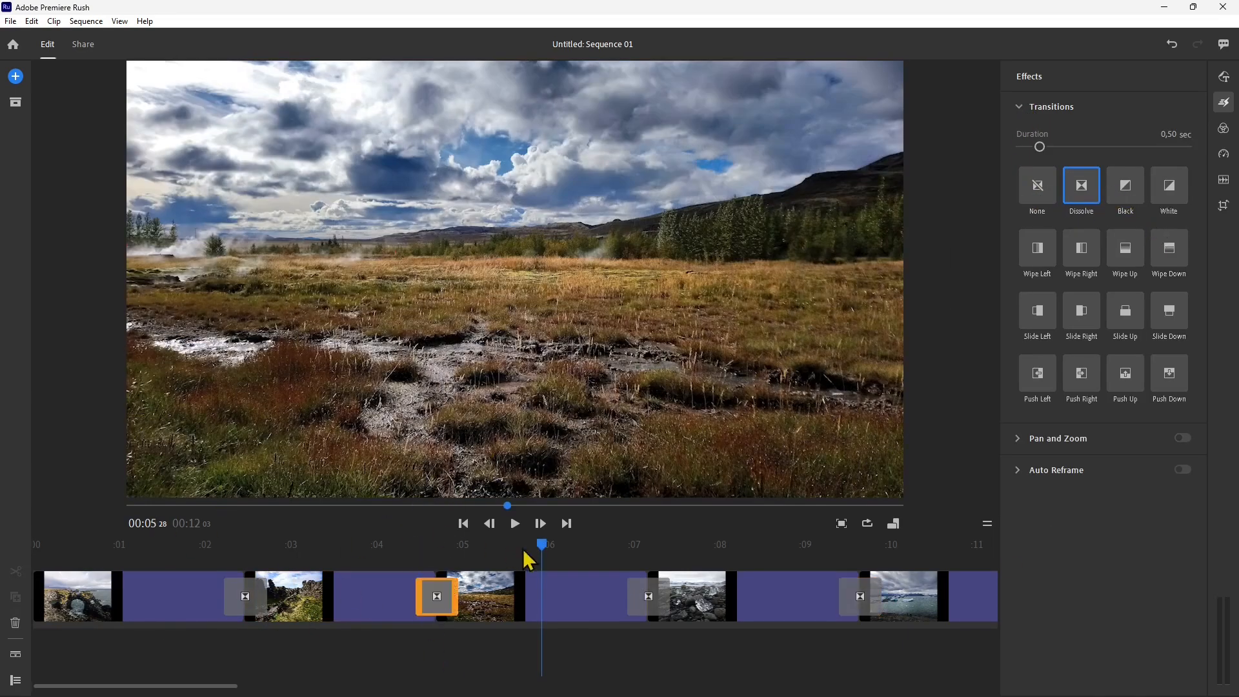
# Set the Dissolve between the second and third photos to 1,33 sec and play it back.
pyautogui.moveTo(524, 553); pyautogui.dragTo(621, 623)
pyautogui.press('space')
pyautogui.press('space')
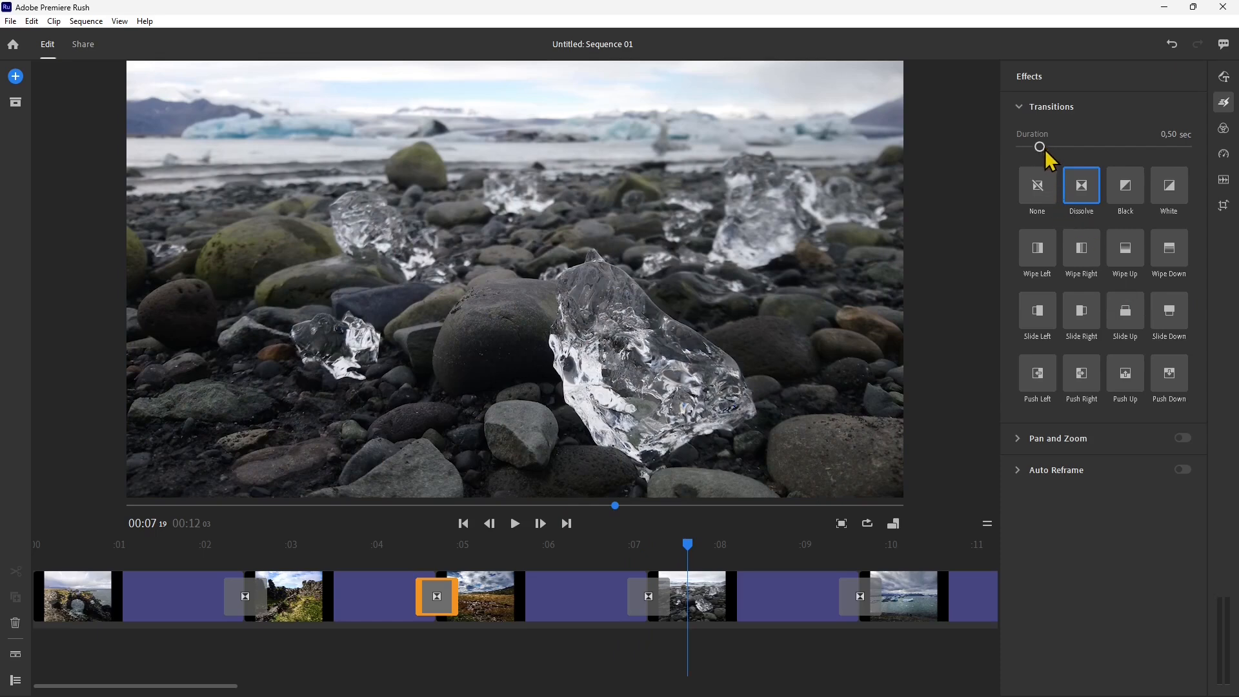
pyautogui.moveTo(1046, 152); pyautogui.dragTo(1096, 152)
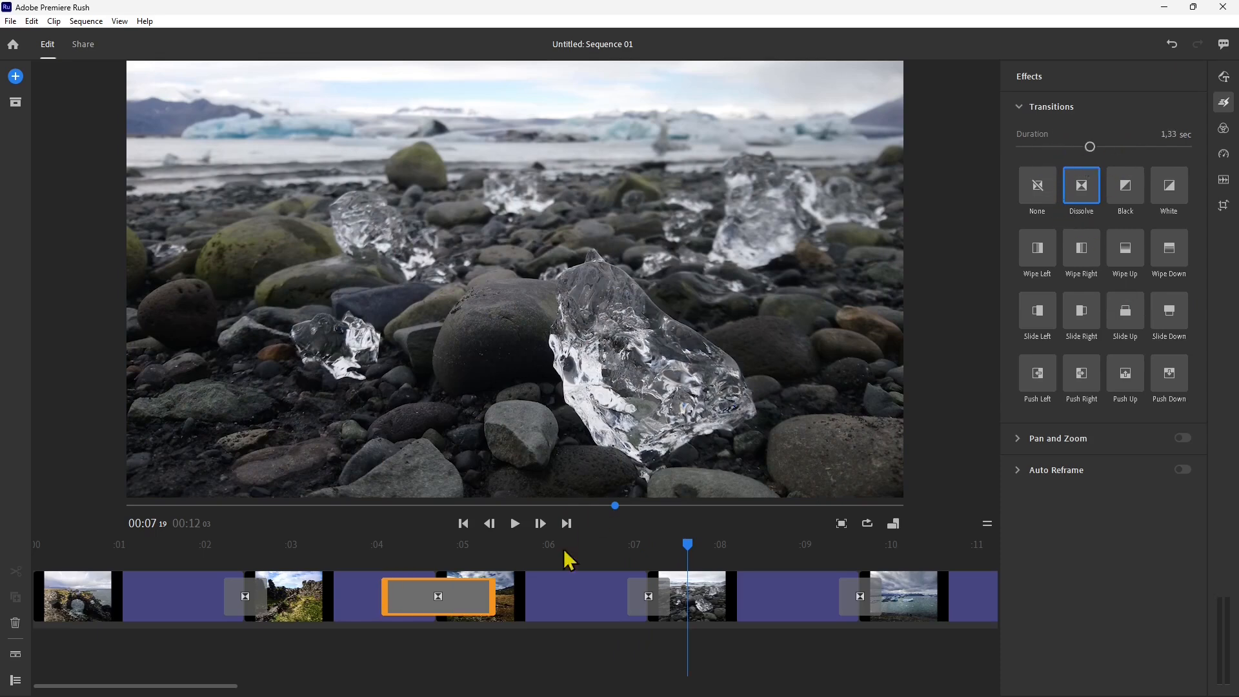
pyautogui.moveTo(706, 544); pyautogui.dragTo(362, 591)
pyautogui.press('space')
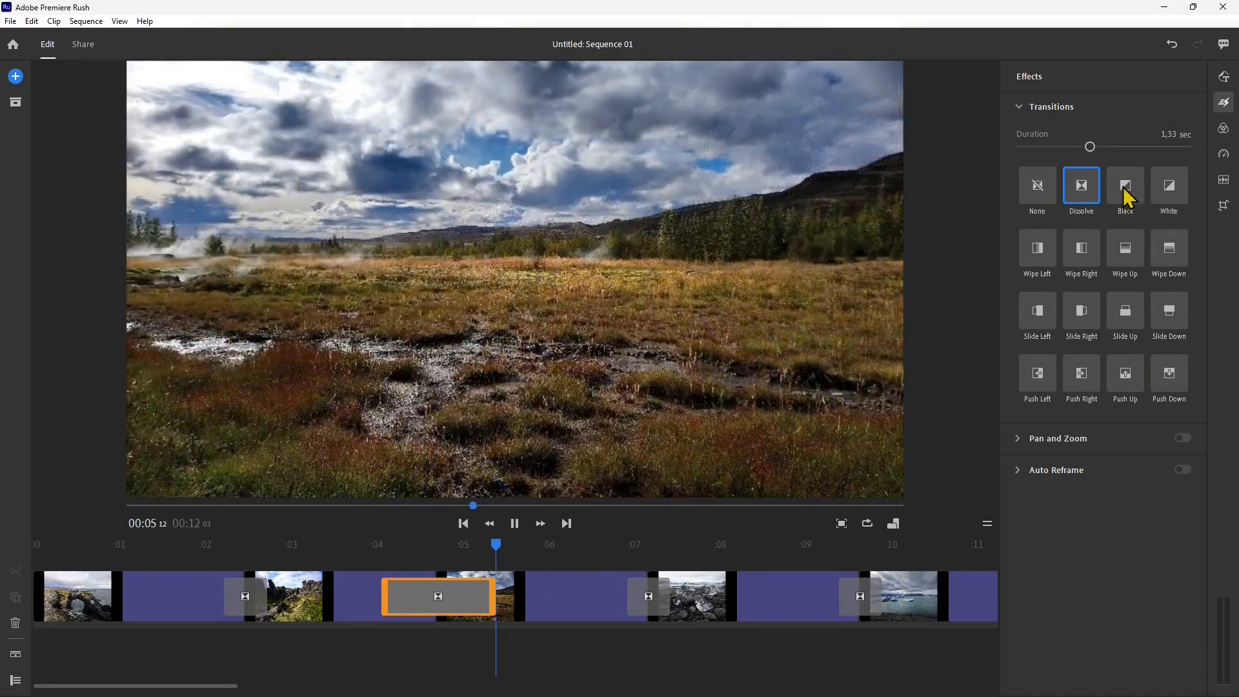
pyautogui.press('space')
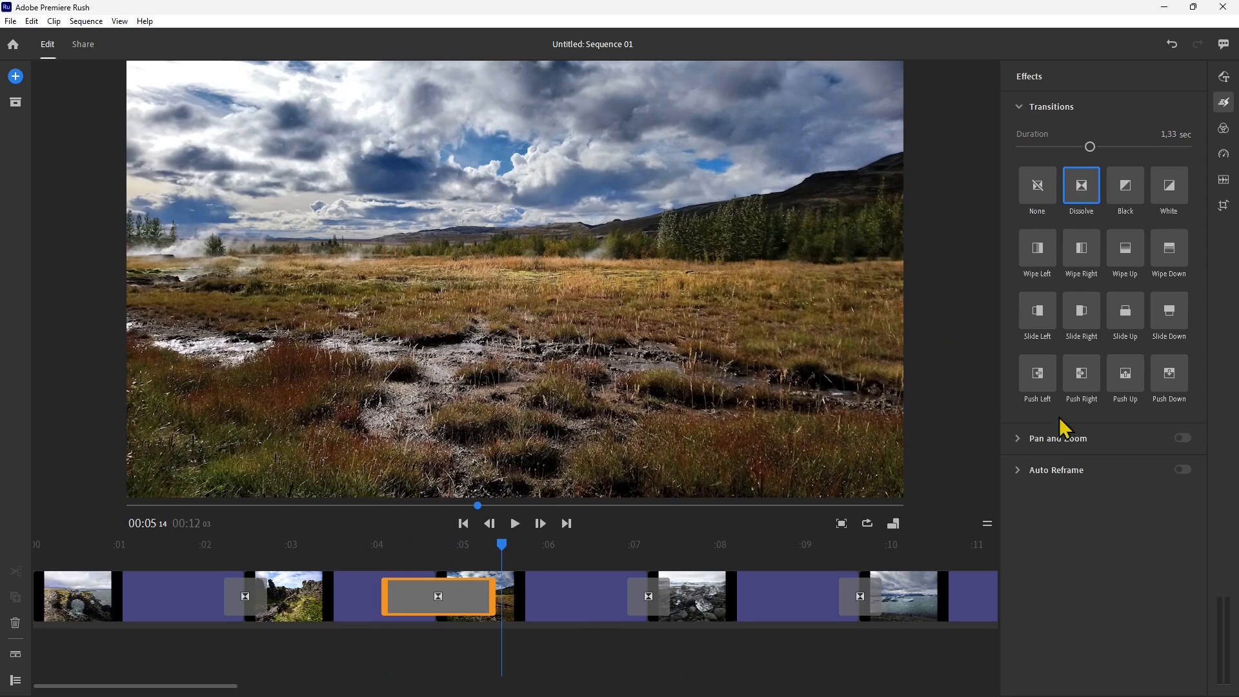
# Turn on Pan and Zoom for the third photo clip and shift its Start frame toward the photo's upper-left area.
pyautogui.click(539, 603)
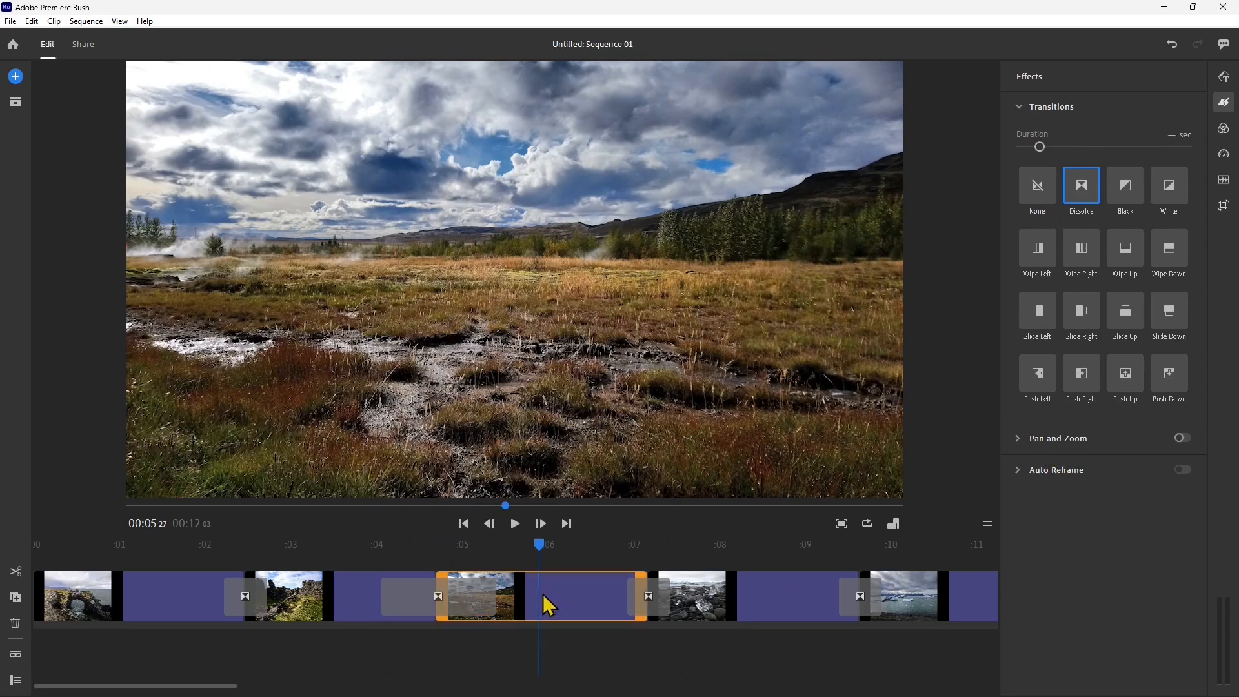
pyautogui.click(1024, 441)
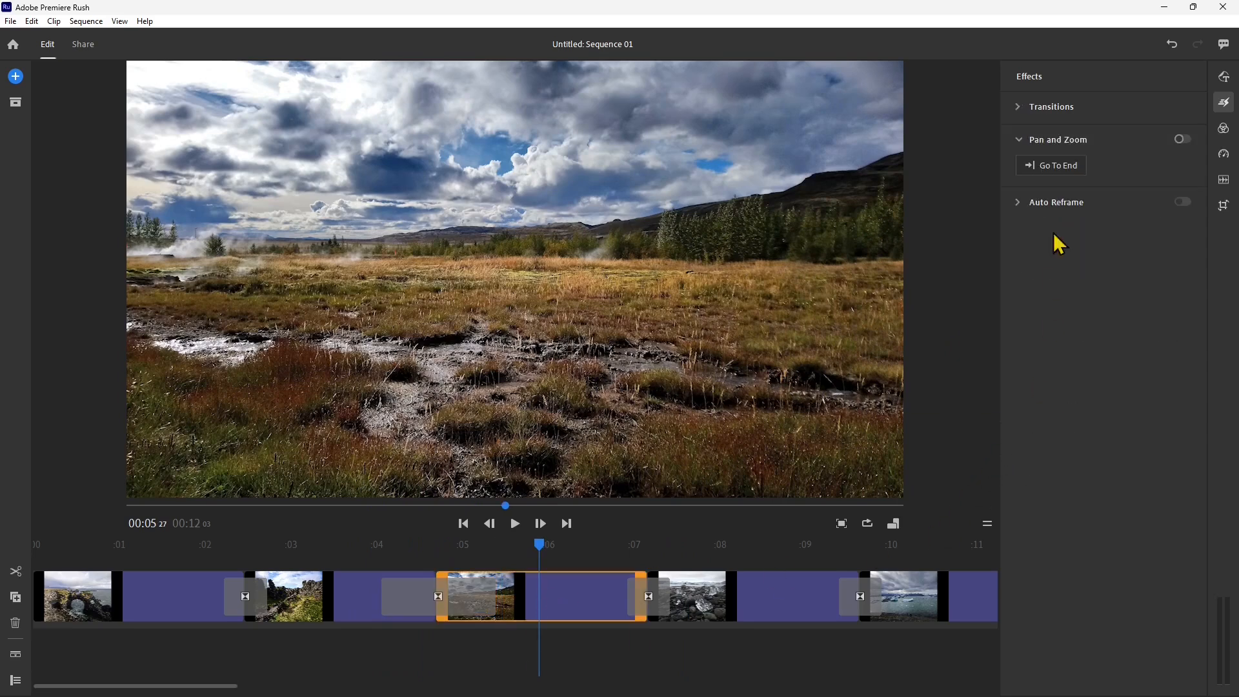
pyautogui.click(1181, 140)
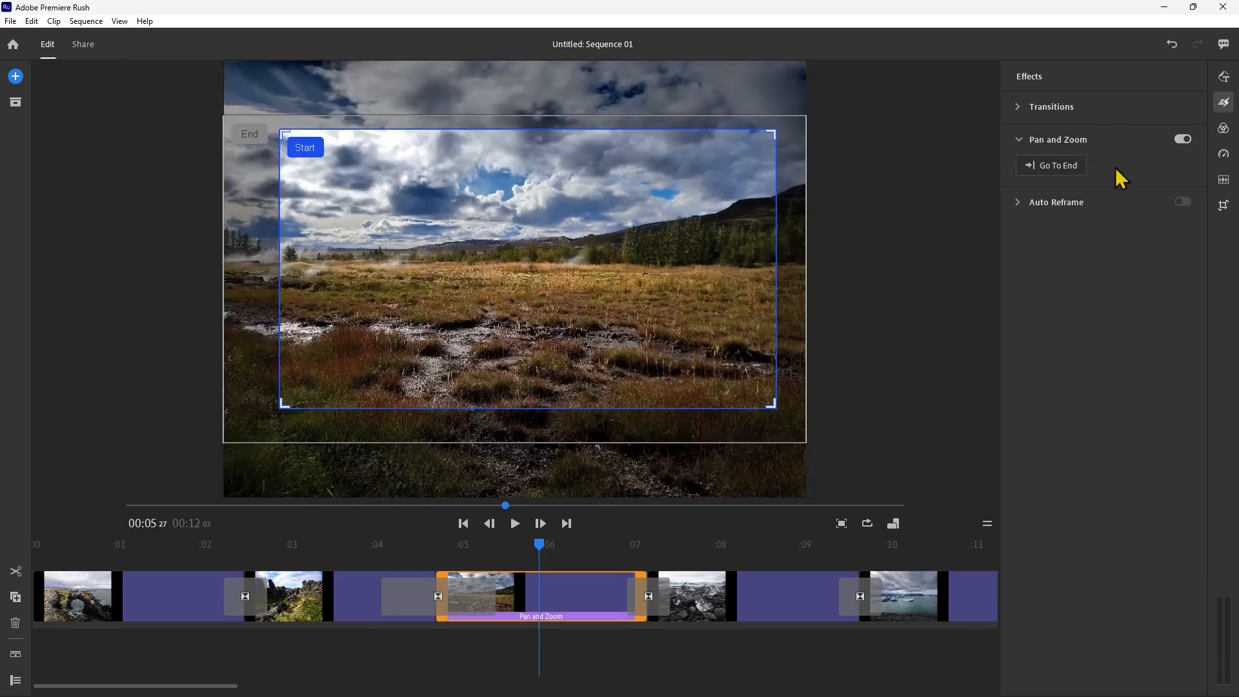
pyautogui.moveTo(398, 242); pyautogui.dragTo(367, 249)
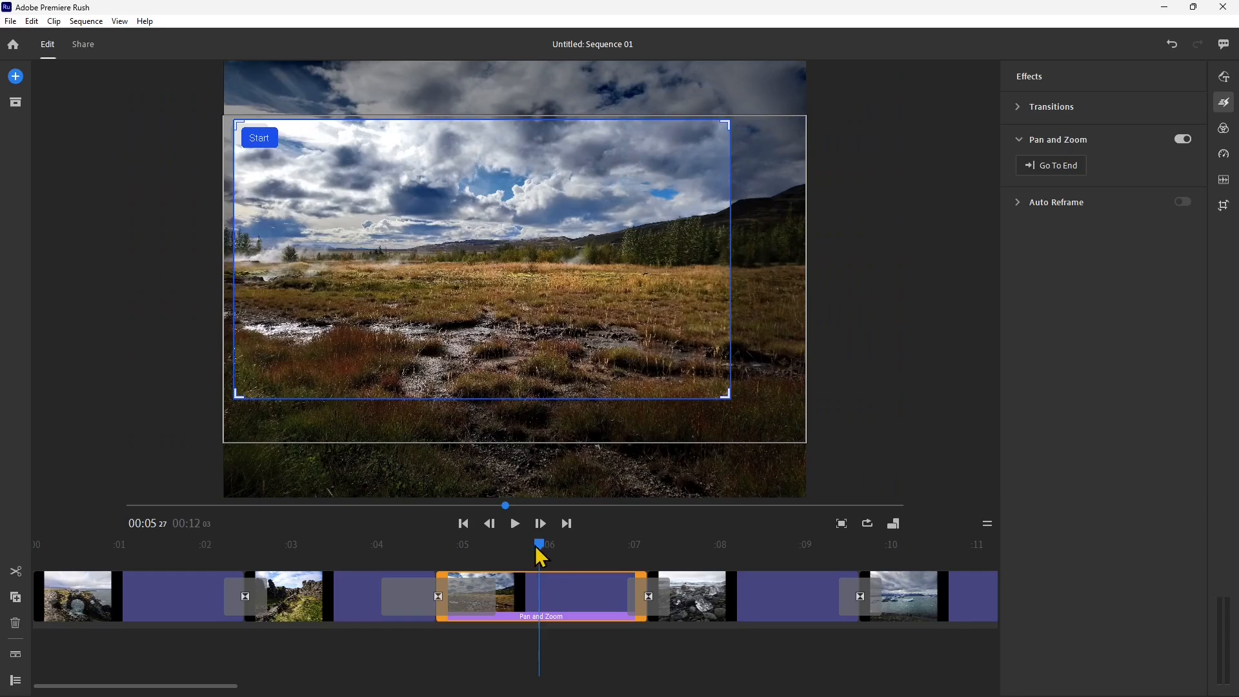
# Select the first photo clip, showing the rock arch, and turn on Pan and Zoom for it.
pyautogui.moveTo(538, 549); pyautogui.dragTo(347, 606)
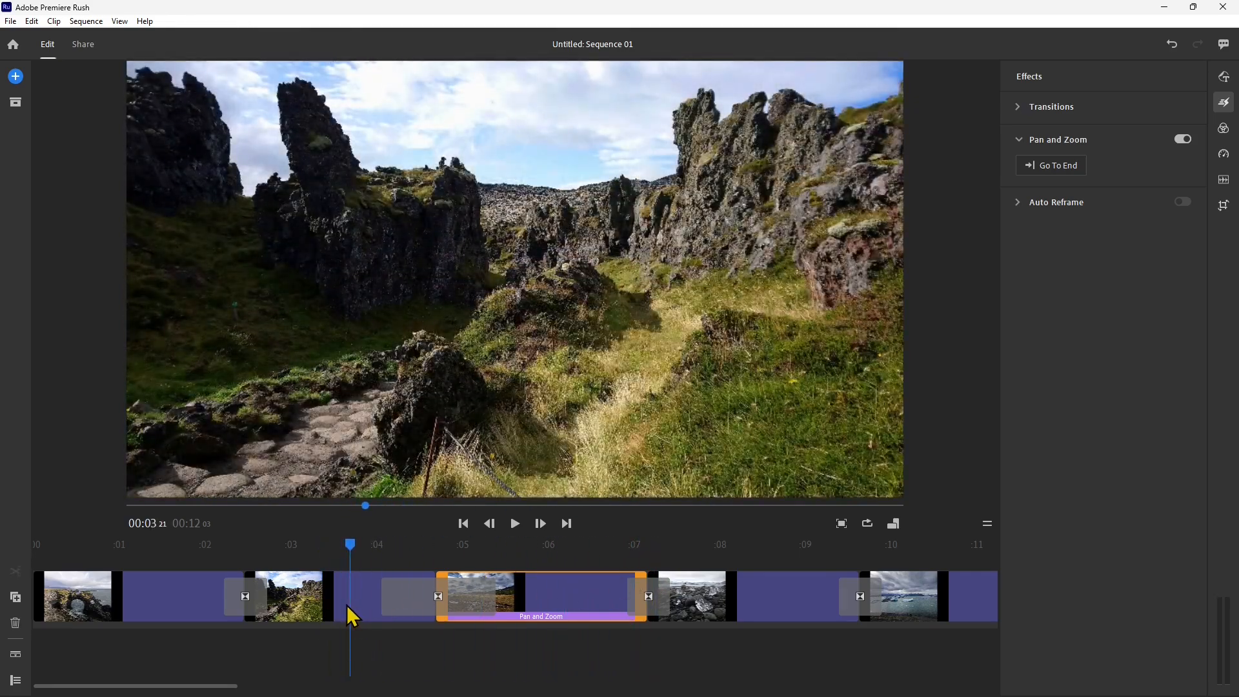
pyautogui.click(347, 606)
pyautogui.click(162, 596)
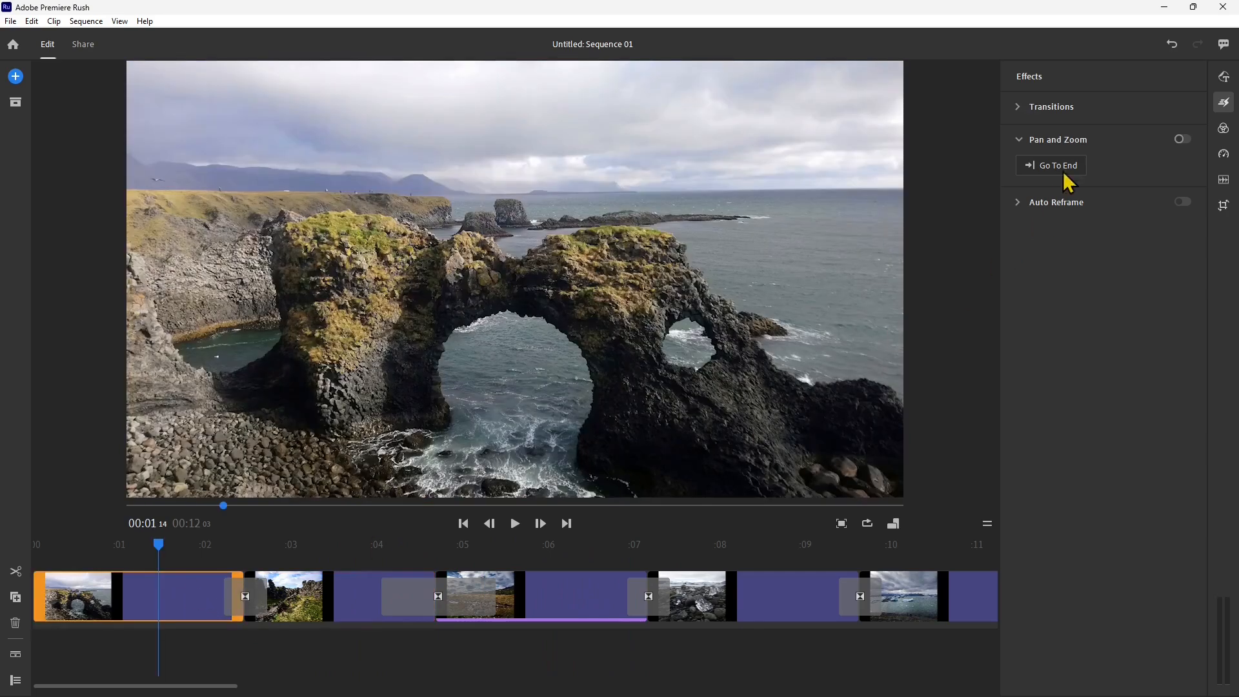
pyautogui.click(1181, 143)
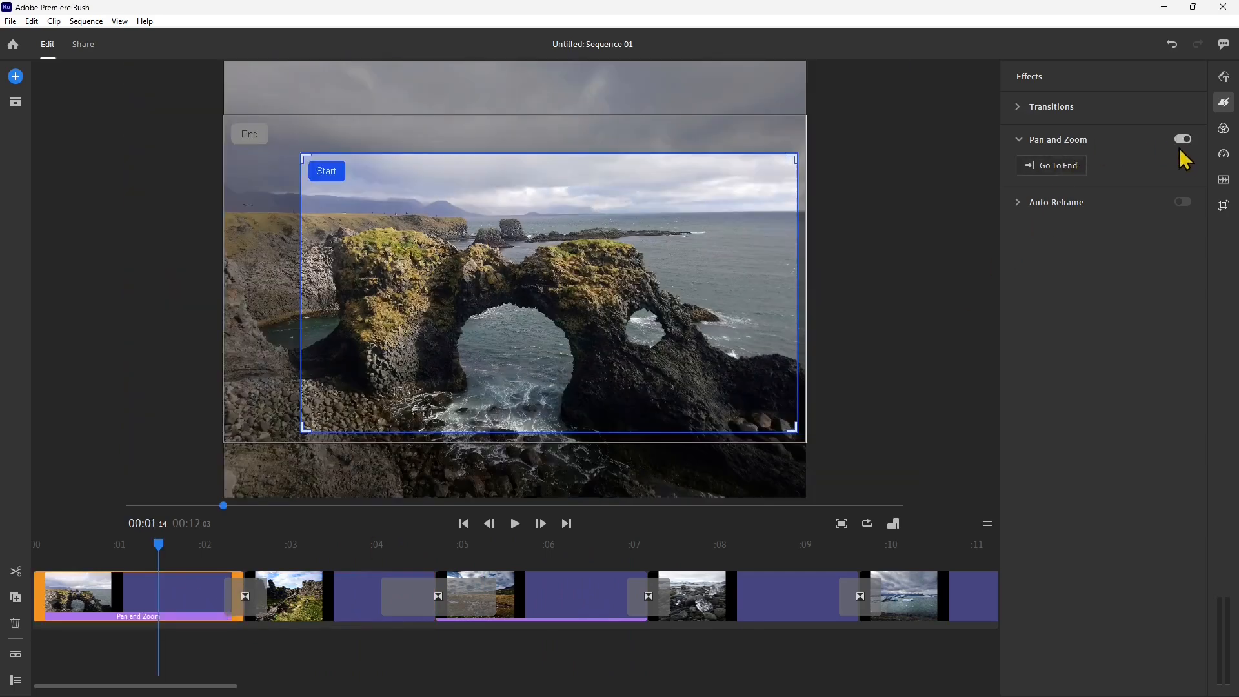
# Shrink the first photo's End frame to about half the photo width and centre it on the rock arch.
pyautogui.click(1052, 166)
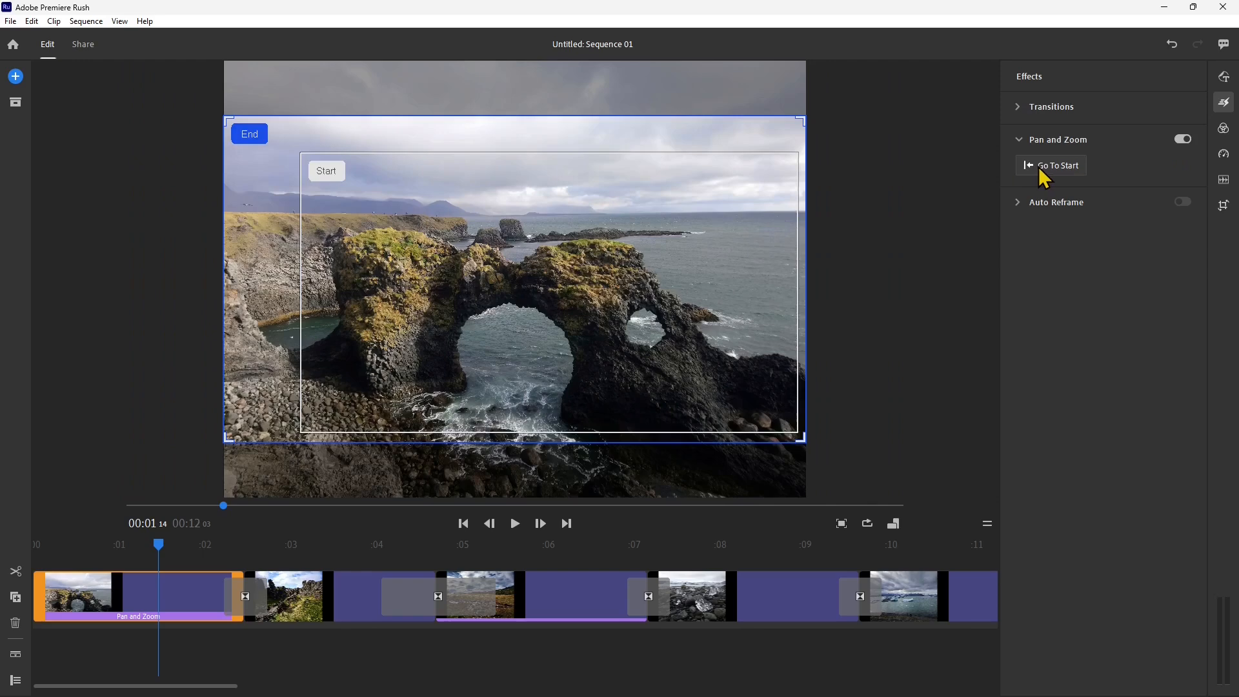
pyautogui.click(1039, 168)
pyautogui.click(1039, 168)
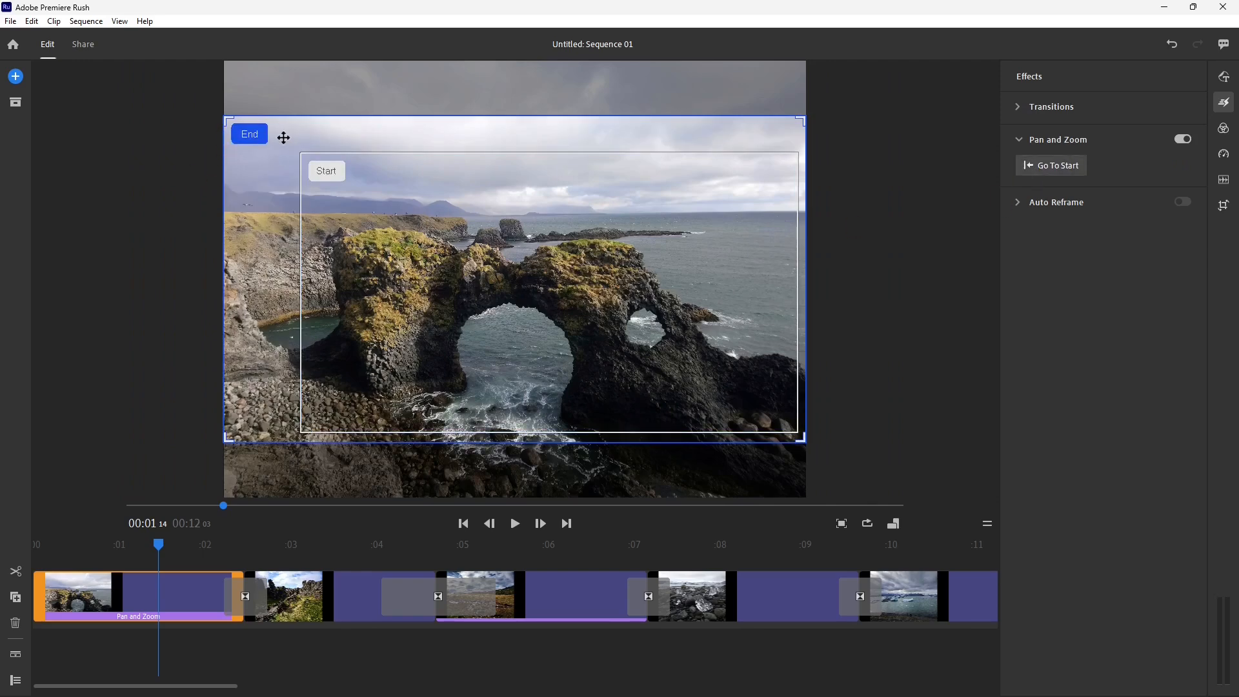
pyautogui.moveTo(229, 121); pyautogui.dragTo(320, 173)
pyautogui.moveTo(798, 444); pyautogui.dragTo(548, 370)
pyautogui.moveTo(437, 248); pyautogui.dragTo(487, 336)
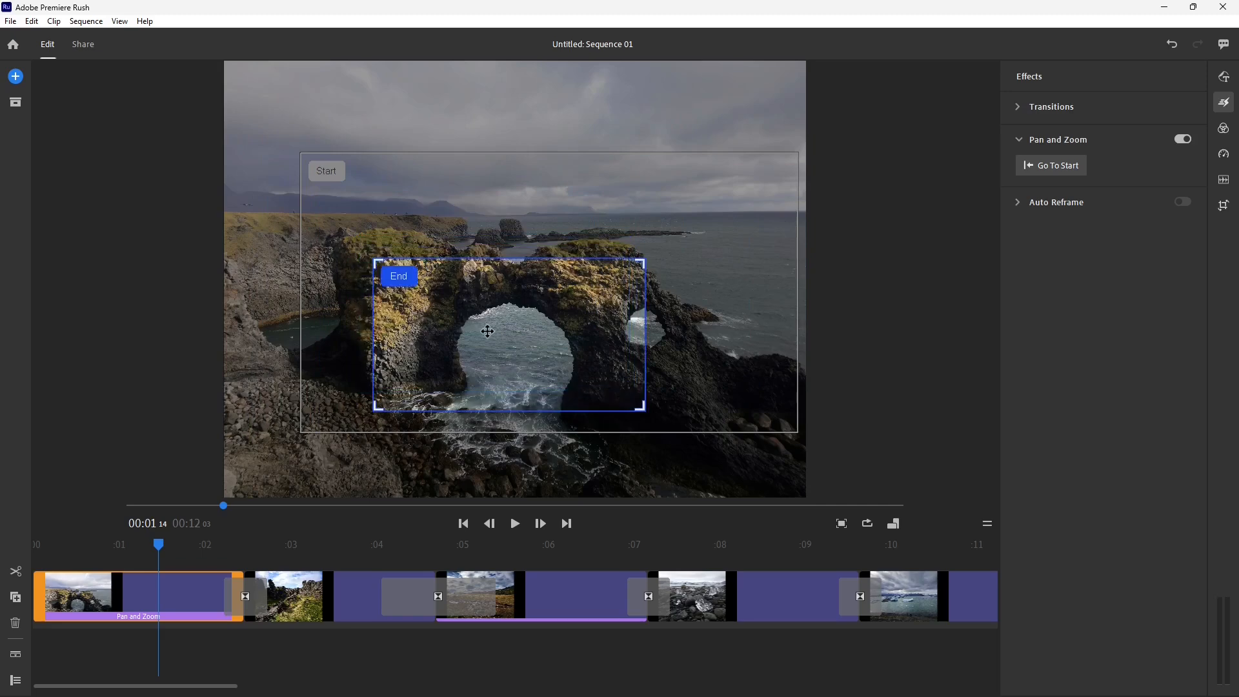
pyautogui.moveTo(638, 404); pyautogui.dragTo(633, 379)
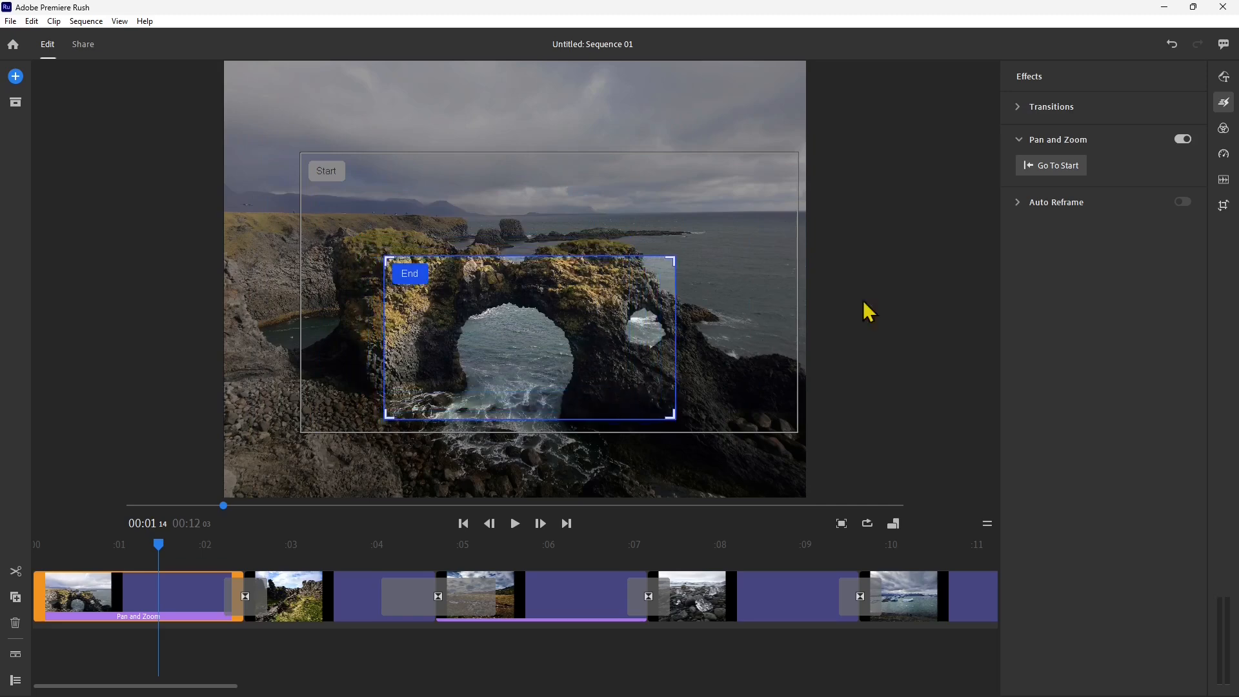
# Enlarge the first photo's Start frame to nearly the full photo width, lower it slightly and preview the zoom.
pyautogui.click(1050, 172)
pyautogui.moveTo(312, 151); pyautogui.dragTo(231, 115)
pyautogui.moveTo(570, 228); pyautogui.dragTo(578, 265)
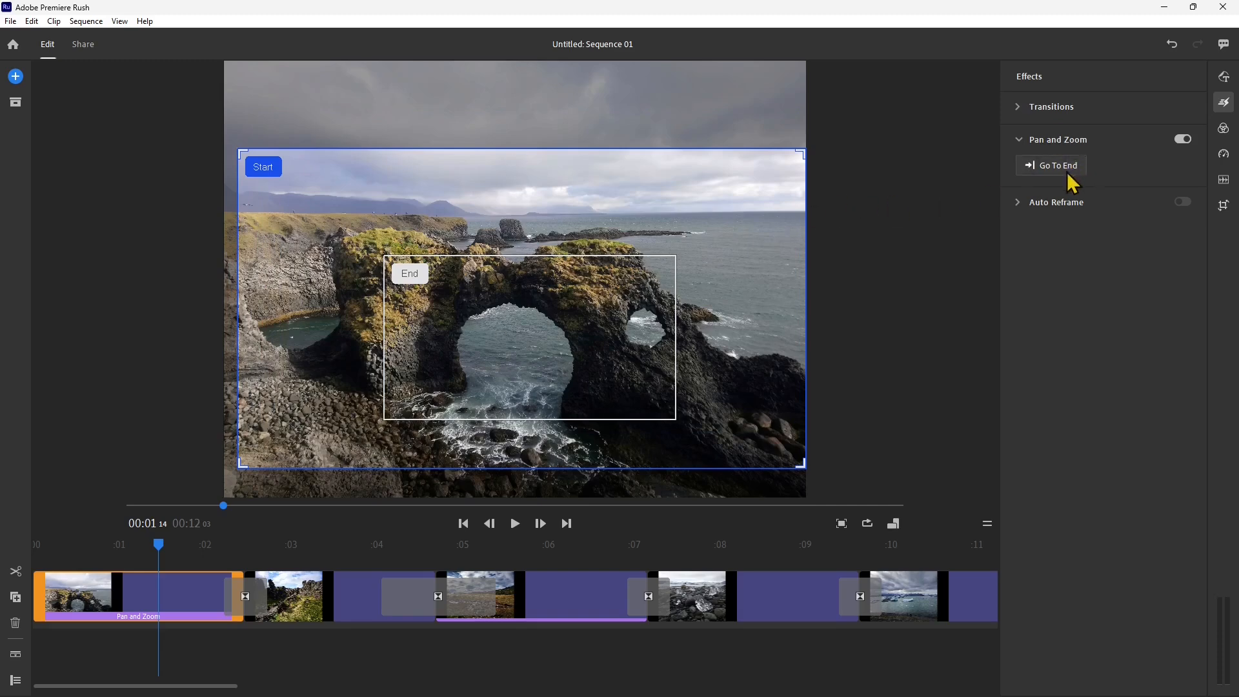
pyautogui.moveTo(159, 559); pyautogui.dragTo(44, 548)
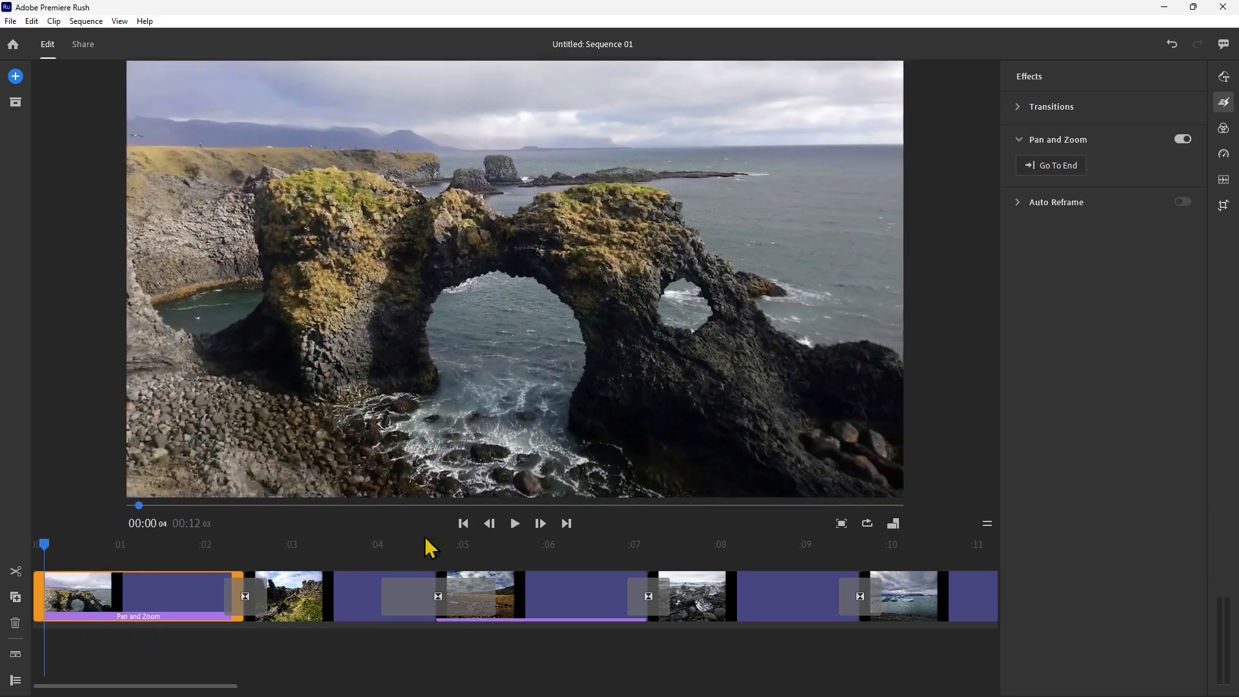
pyautogui.click(514, 523)
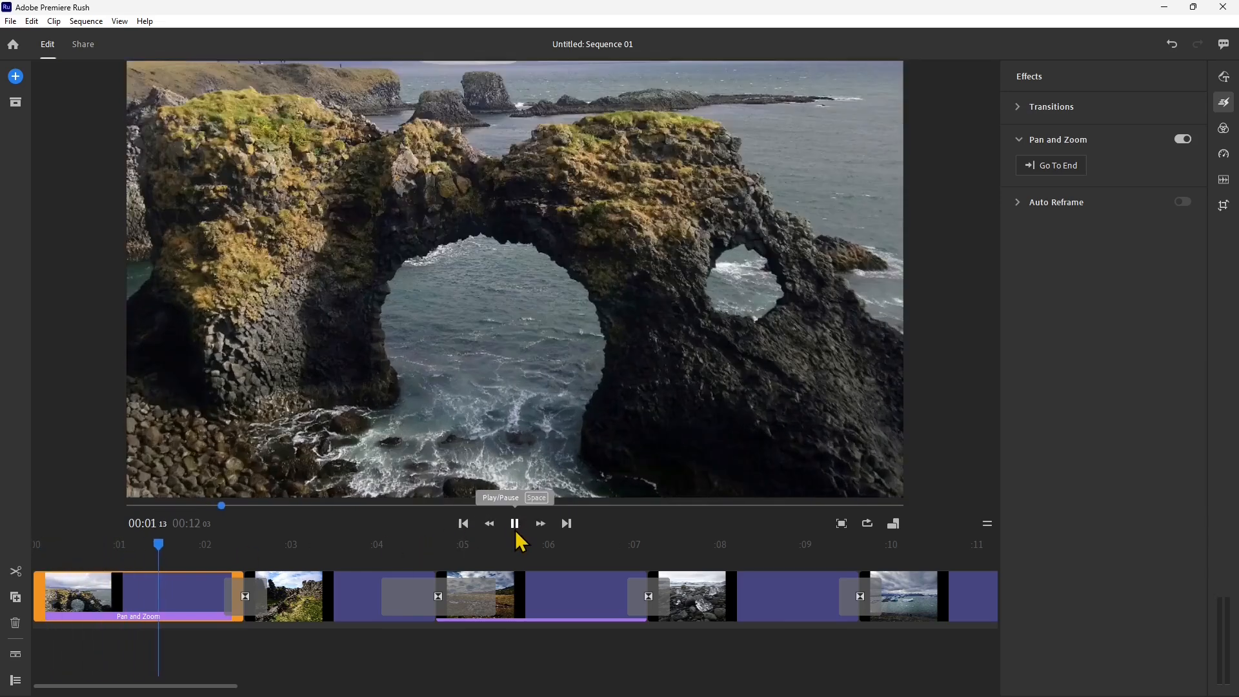
pyautogui.click(515, 523)
# Turn on Pan and Zoom for the second photo clip and move its End frame down to the photo's bottom edge.
pyautogui.moveTo(183, 549); pyautogui.dragTo(329, 624)
pyautogui.click(351, 597)
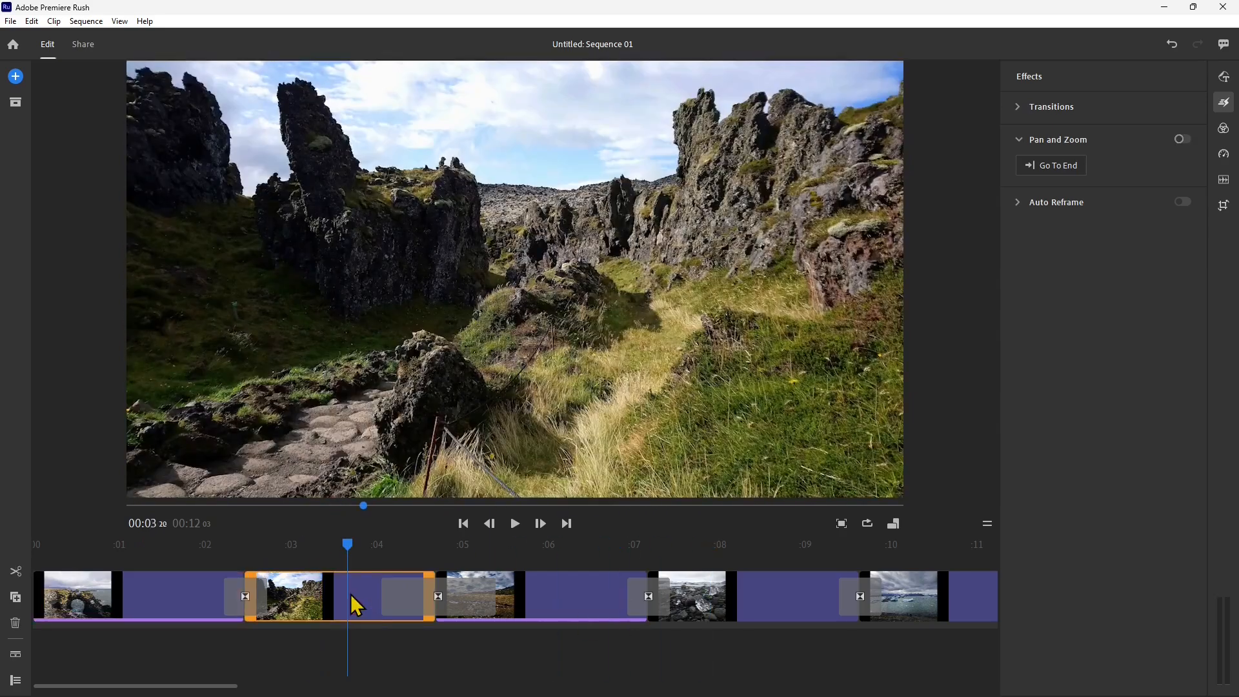
pyautogui.click(1182, 140)
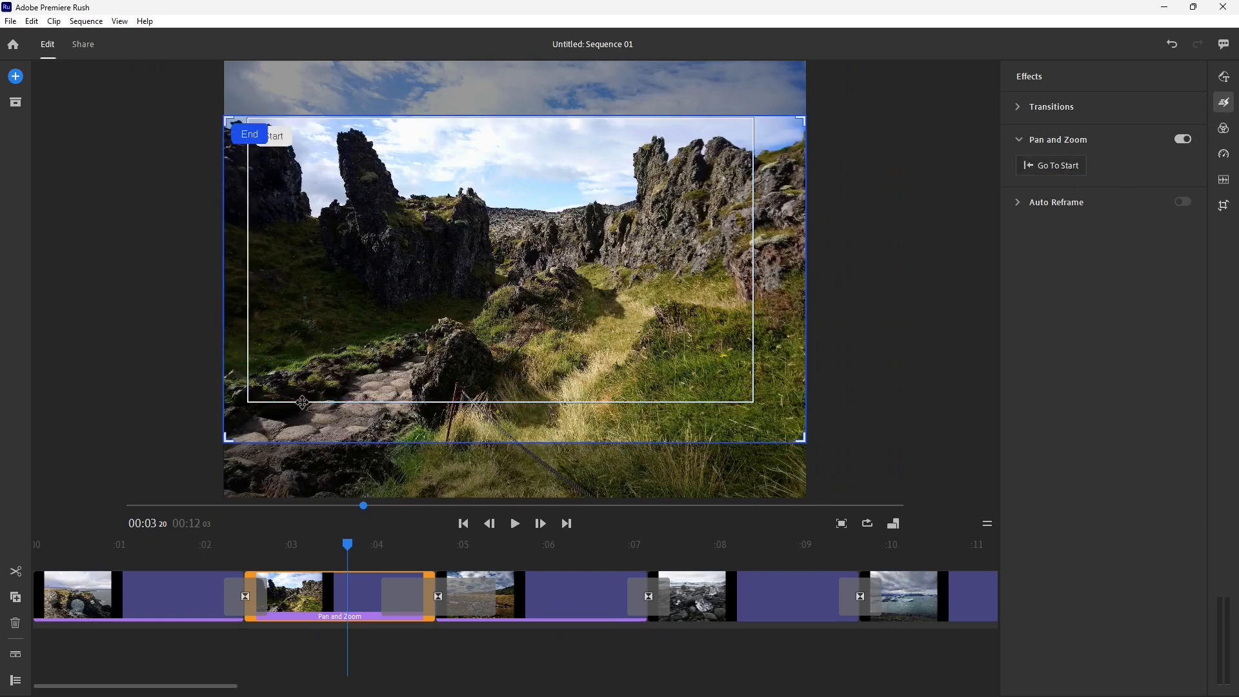
pyautogui.moveTo(284, 292); pyautogui.dragTo(326, 304)
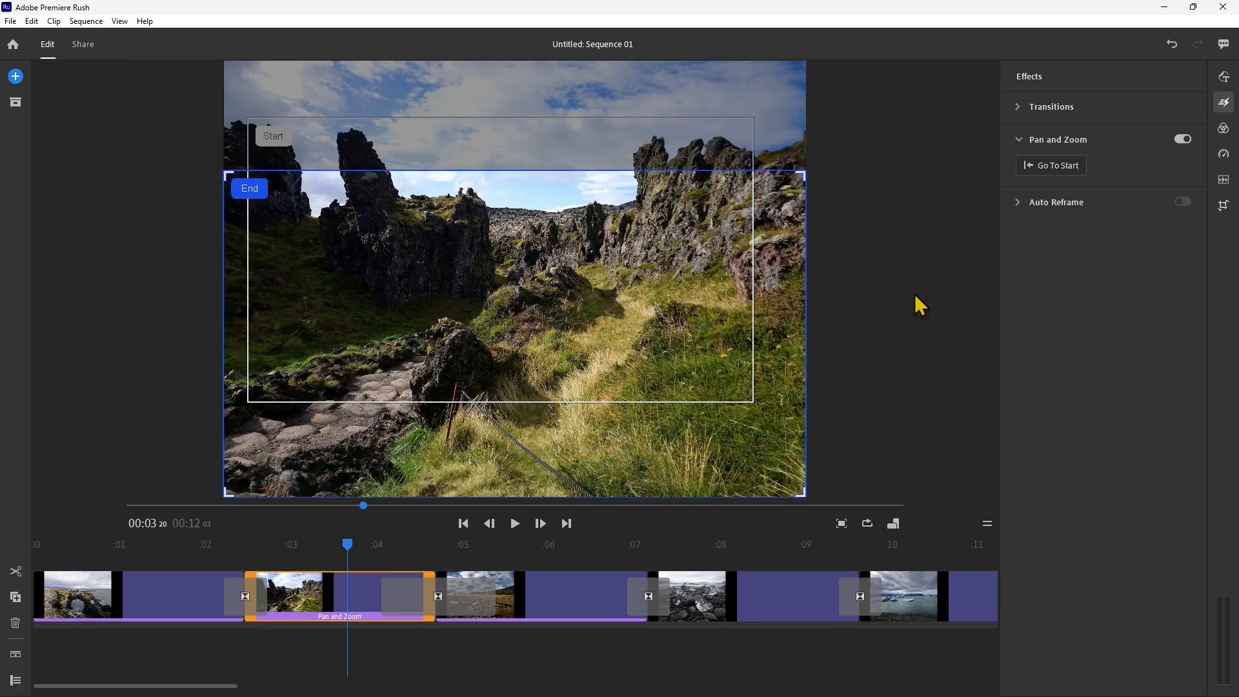
# Move the second photo's Start frame to the photo's top edge, enlarge it to full width and preview the pan.
pyautogui.click(1051, 166)
pyautogui.moveTo(693, 214); pyautogui.dragTo(751, 161)
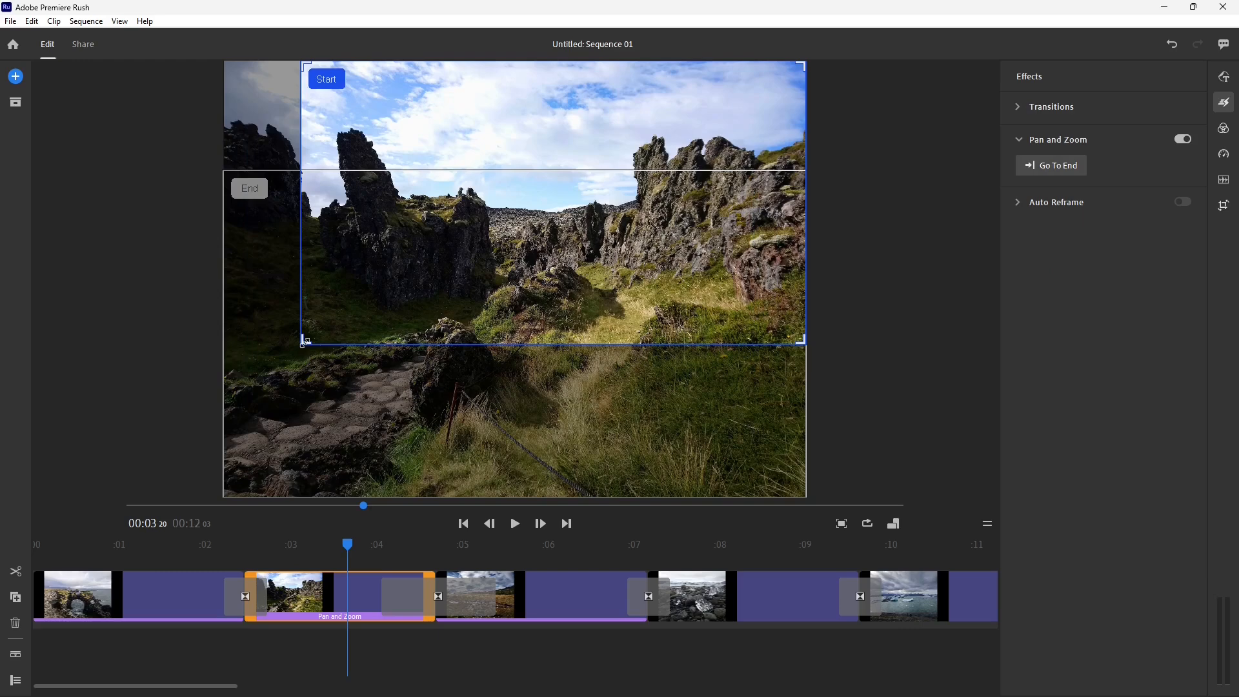
pyautogui.moveTo(303, 340); pyautogui.dragTo(219, 430)
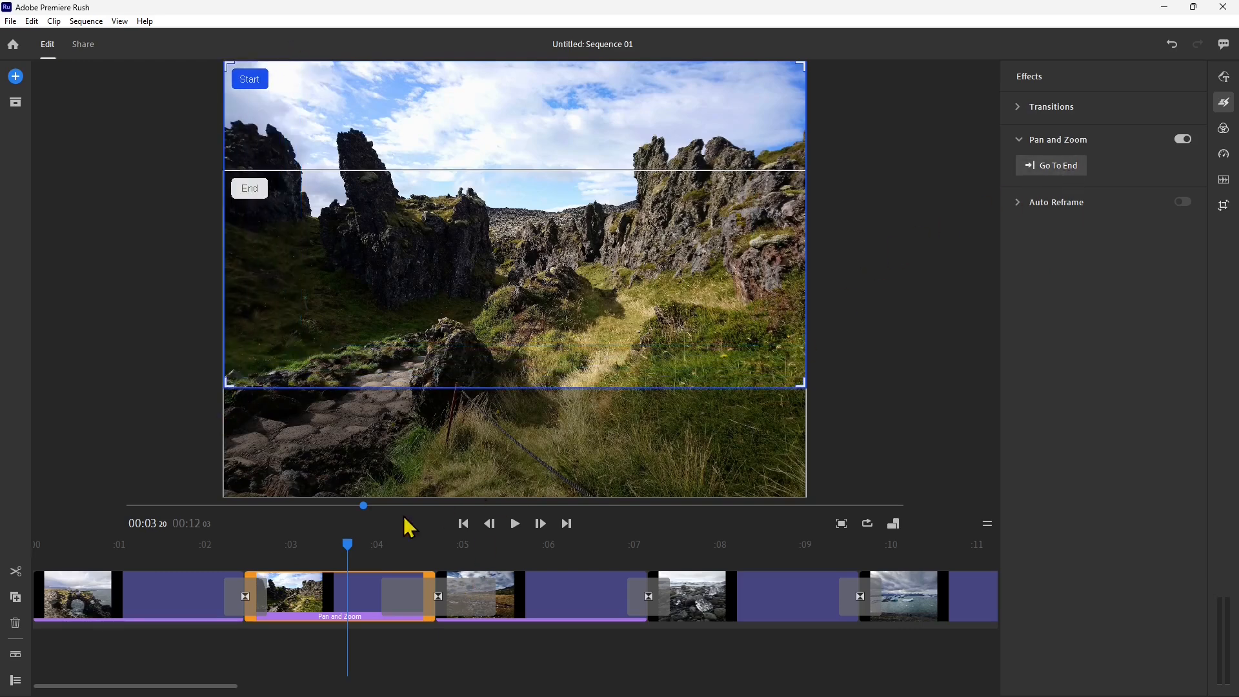
pyautogui.click(515, 525)
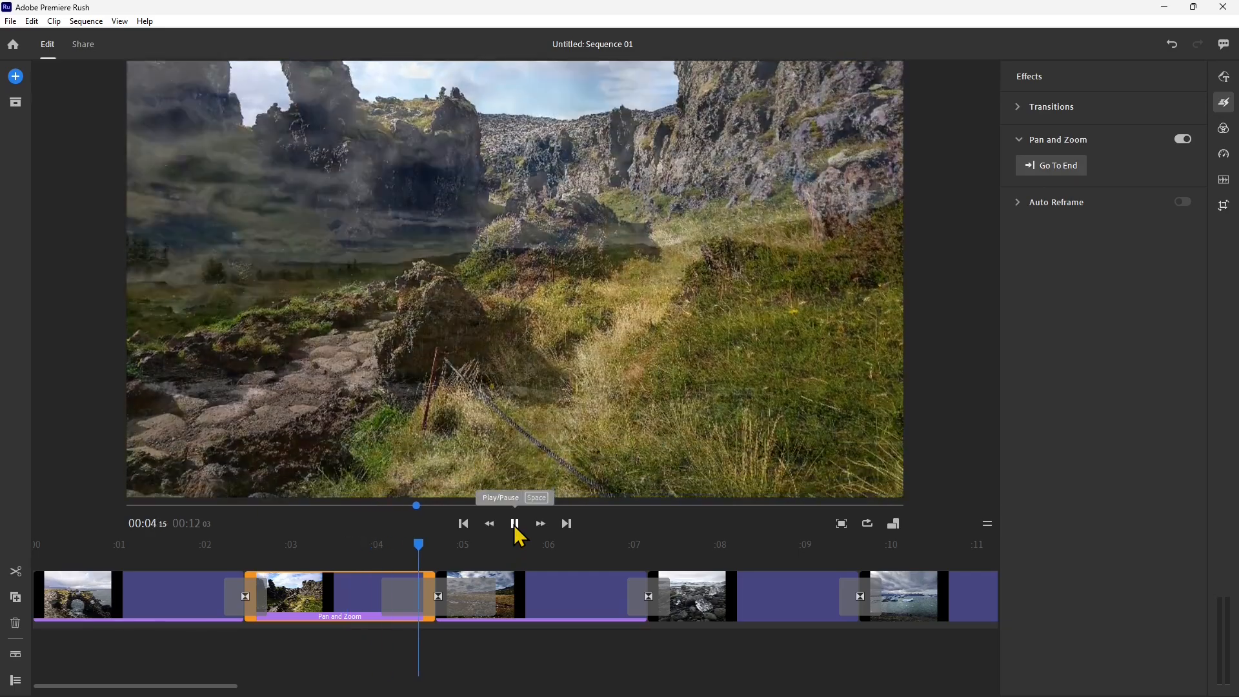
# Turn on Pan and Zoom for the fourth photo clip, showing ice on stones, and shrink its End frame.
pyautogui.moveTo(500, 563); pyautogui.dragTo(796, 655)
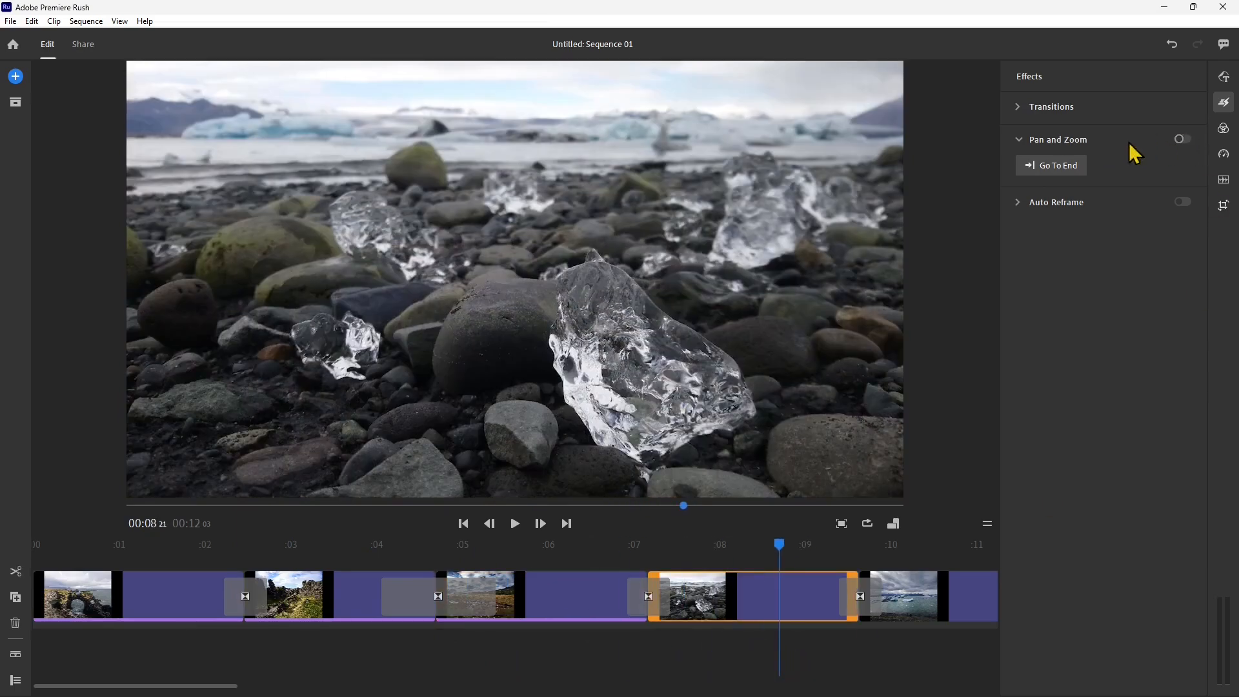
pyautogui.click(1181, 139)
pyautogui.click(1014, 142)
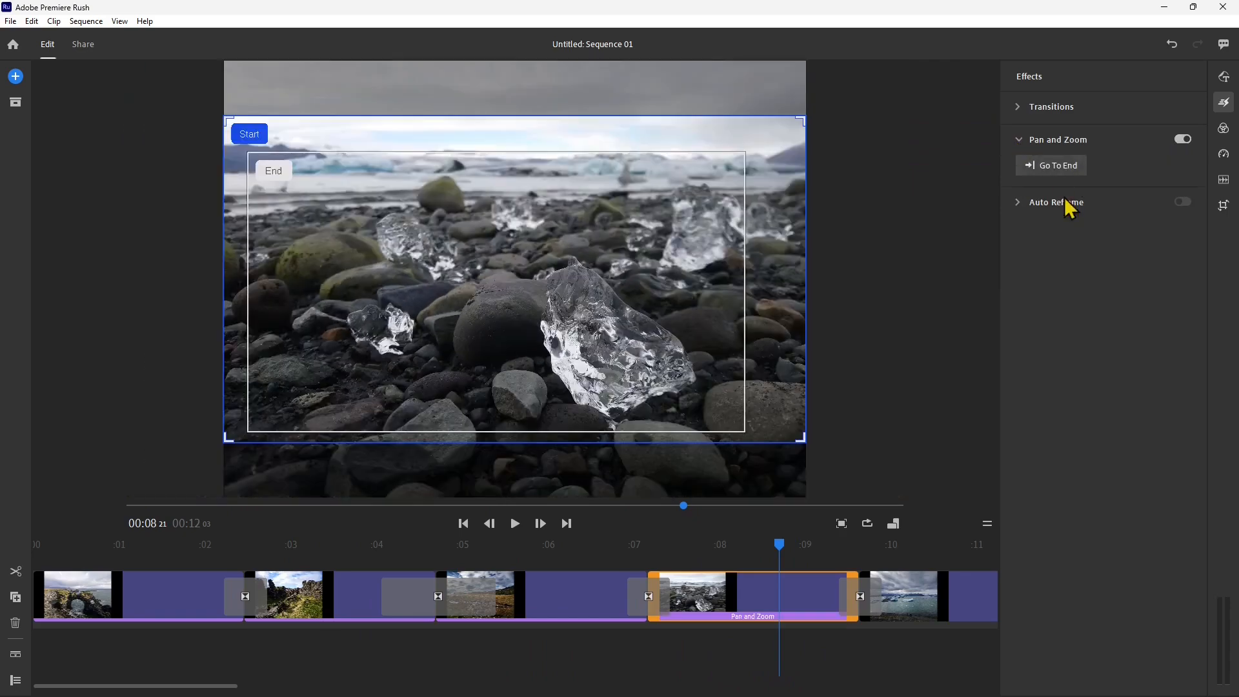
pyautogui.click(1051, 166)
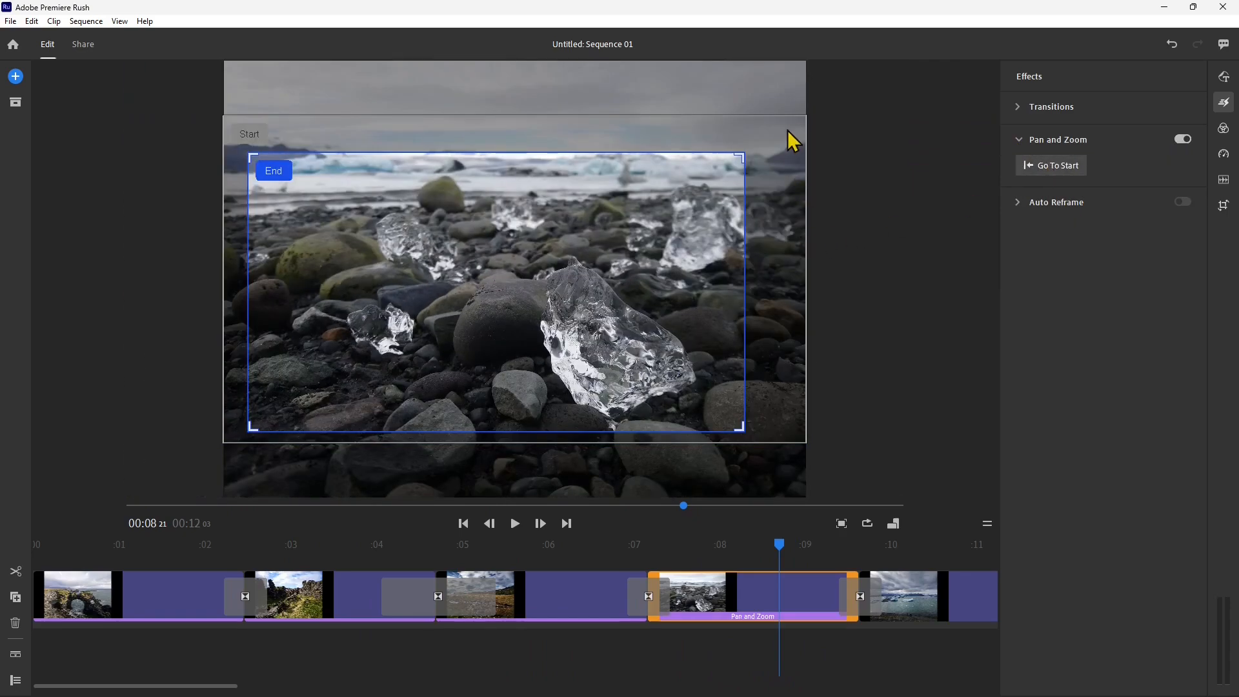
pyautogui.moveTo(739, 156); pyautogui.dragTo(676, 203)
# Resize the fourth photo's Start frame to about the End frame's size against the photo's right edge, and move the End frame to the left edge.
pyautogui.click(636, 184)
pyautogui.moveTo(218, 465); pyautogui.dragTo(522, 365)
pyautogui.moveTo(608, 224); pyautogui.dragTo(648, 358)
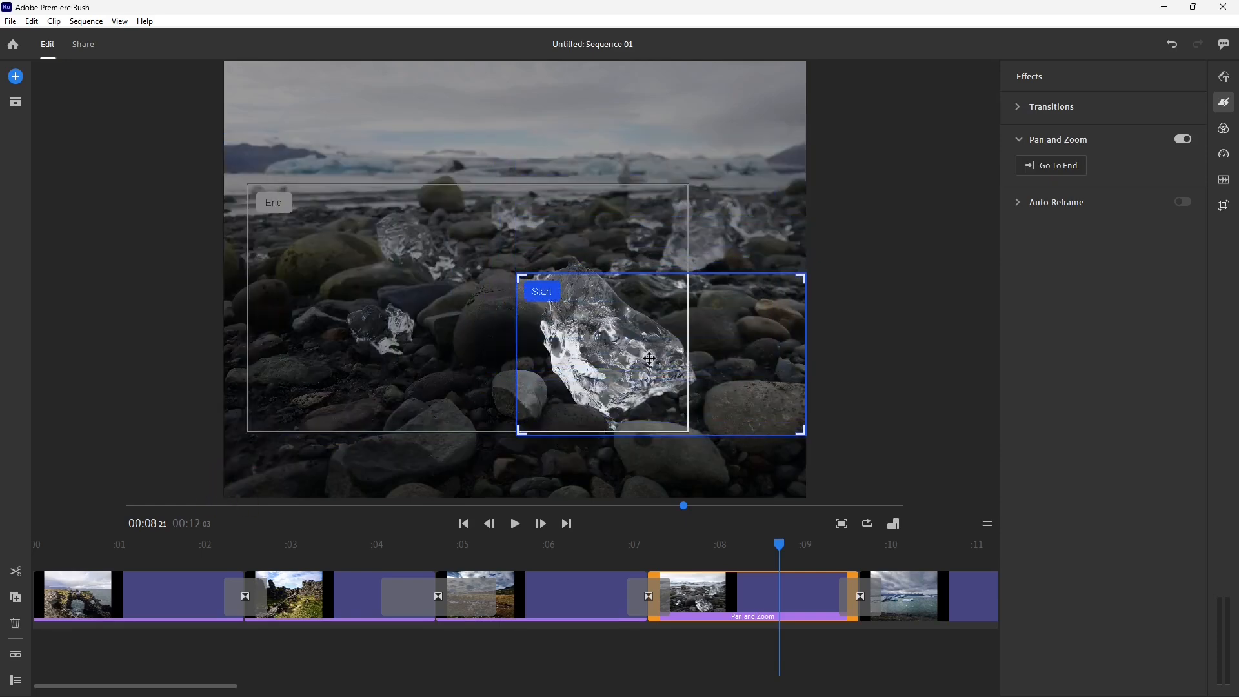
pyautogui.moveTo(512, 276); pyautogui.dragTo(364, 186)
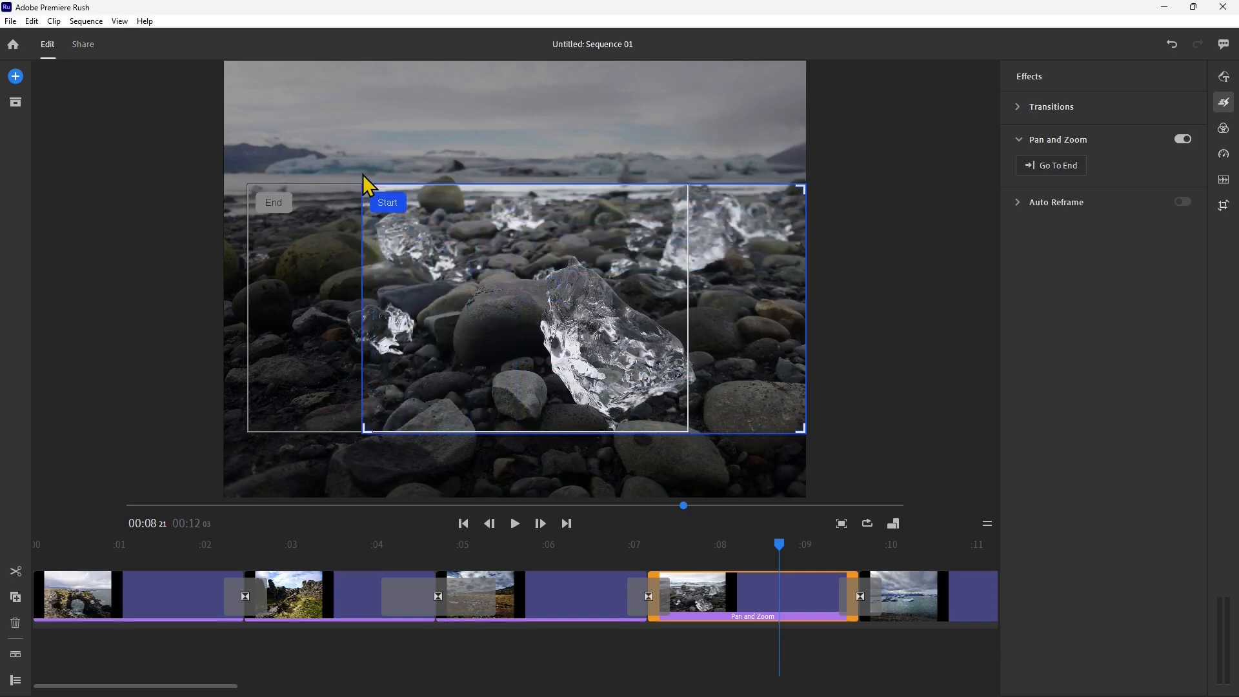
pyautogui.click(285, 232)
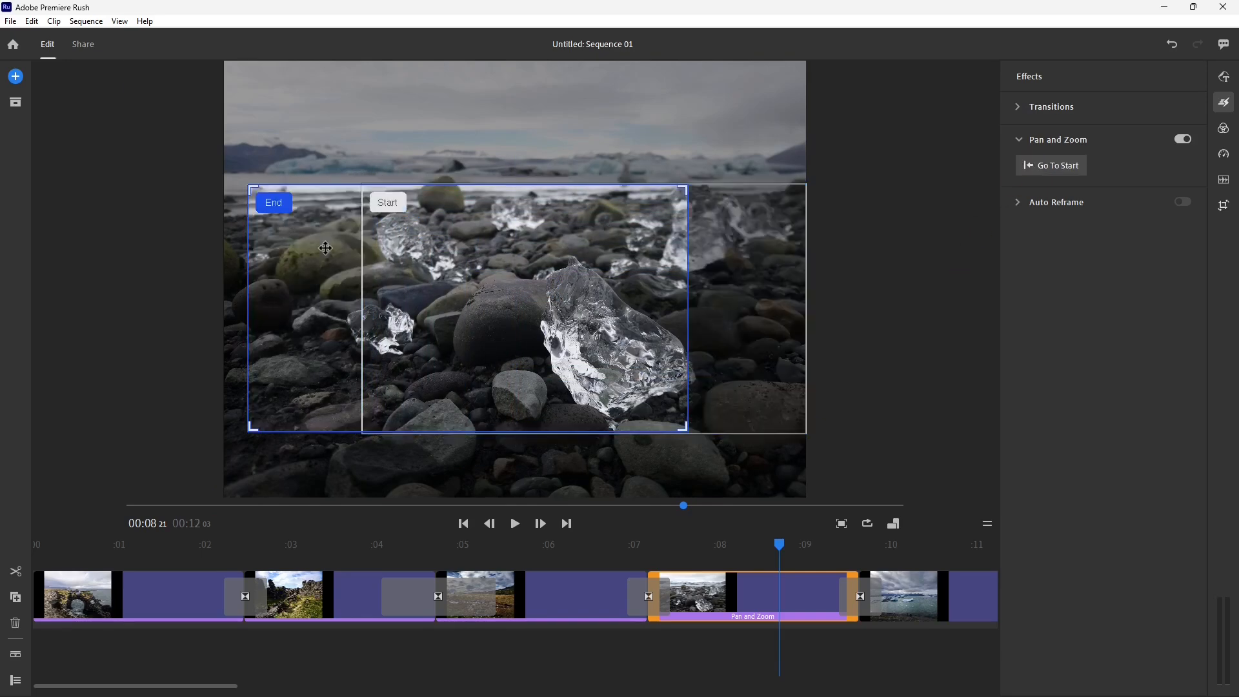
pyautogui.moveTo(331, 251); pyautogui.dragTo(292, 255)
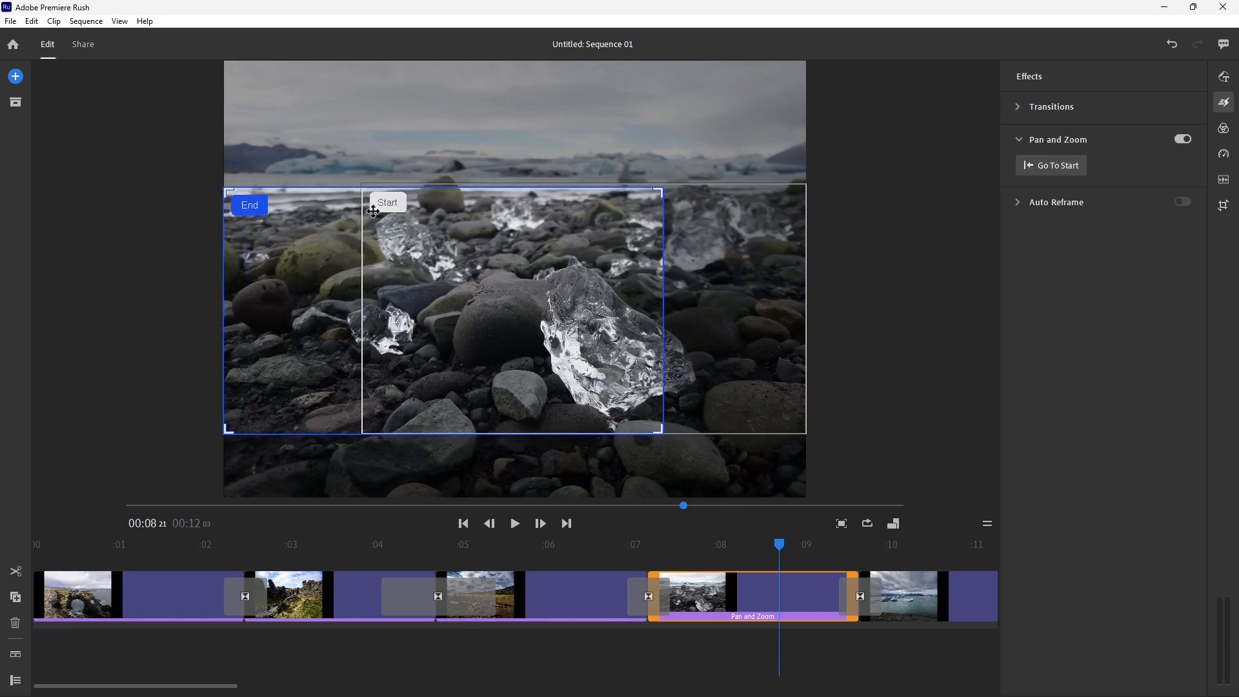
# Swap the fourth photo's pan direction by placing the Start frame at its left edge and the End frame at its right edge, level with each other.
pyautogui.click(713, 253)
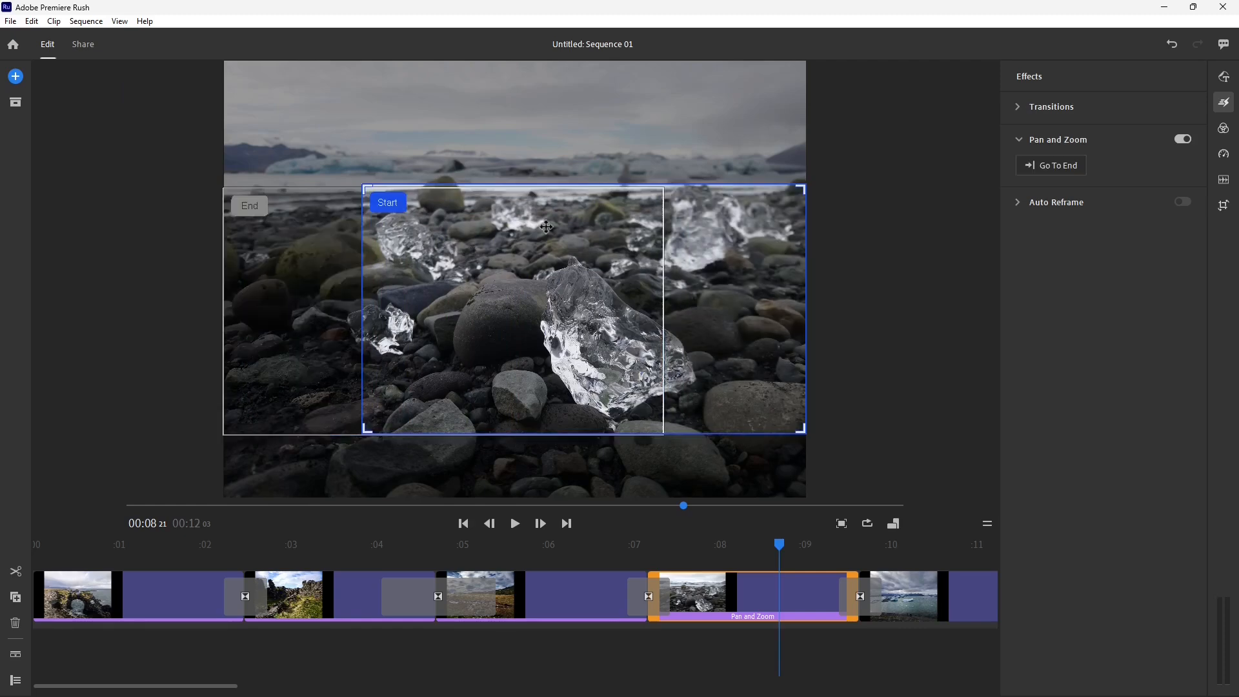
pyautogui.moveTo(493, 232); pyautogui.dragTo(355, 235)
pyautogui.moveTo(287, 266); pyautogui.dragTo(302, 284)
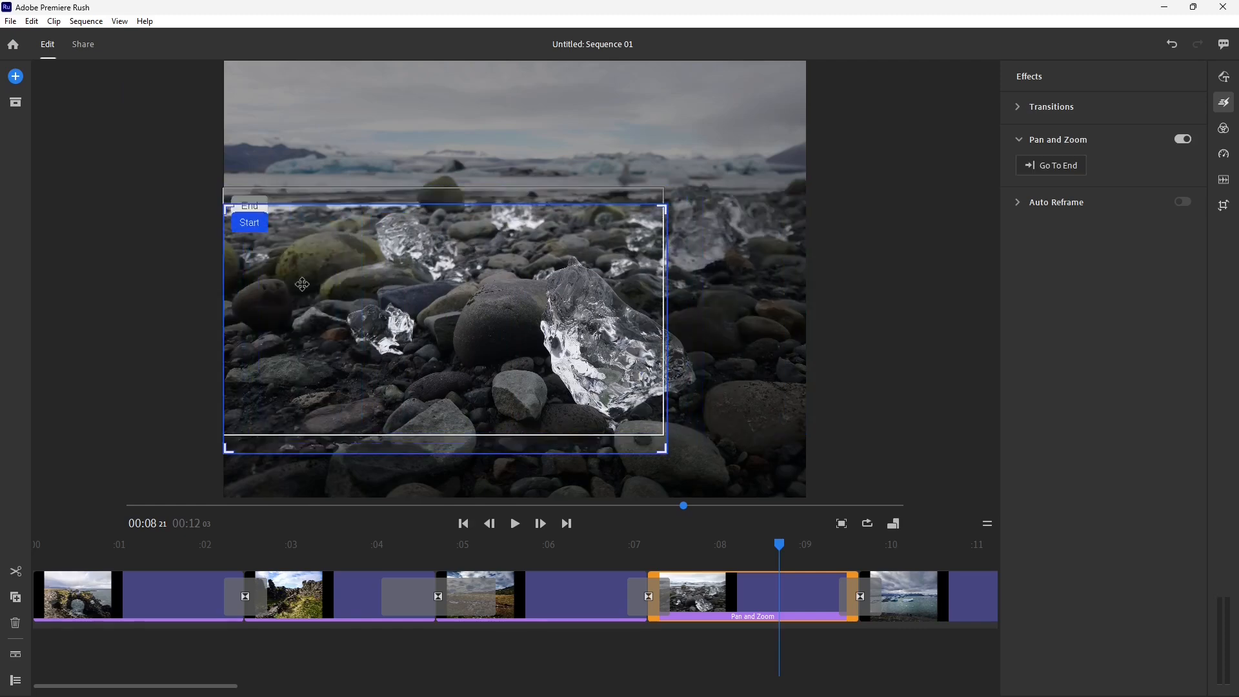
pyautogui.click(254, 205)
pyautogui.moveTo(255, 204); pyautogui.dragTo(678, 217)
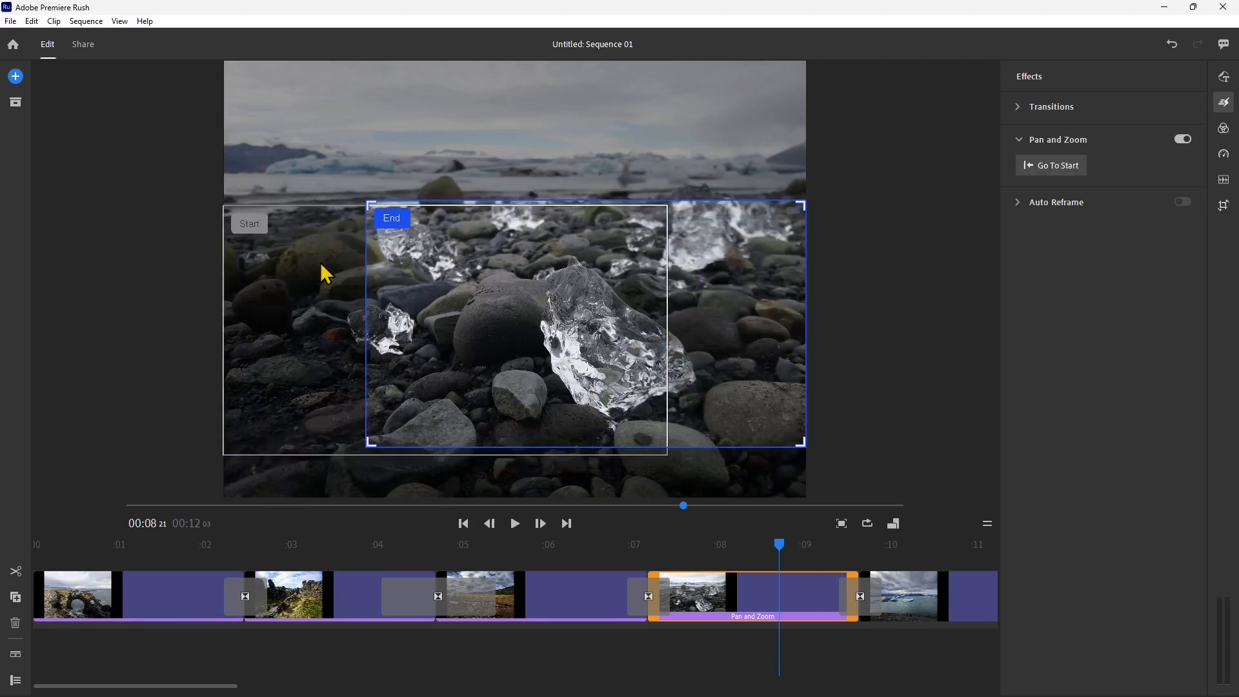
pyautogui.click(324, 271)
pyautogui.moveTo(291, 278); pyautogui.dragTo(287, 272)
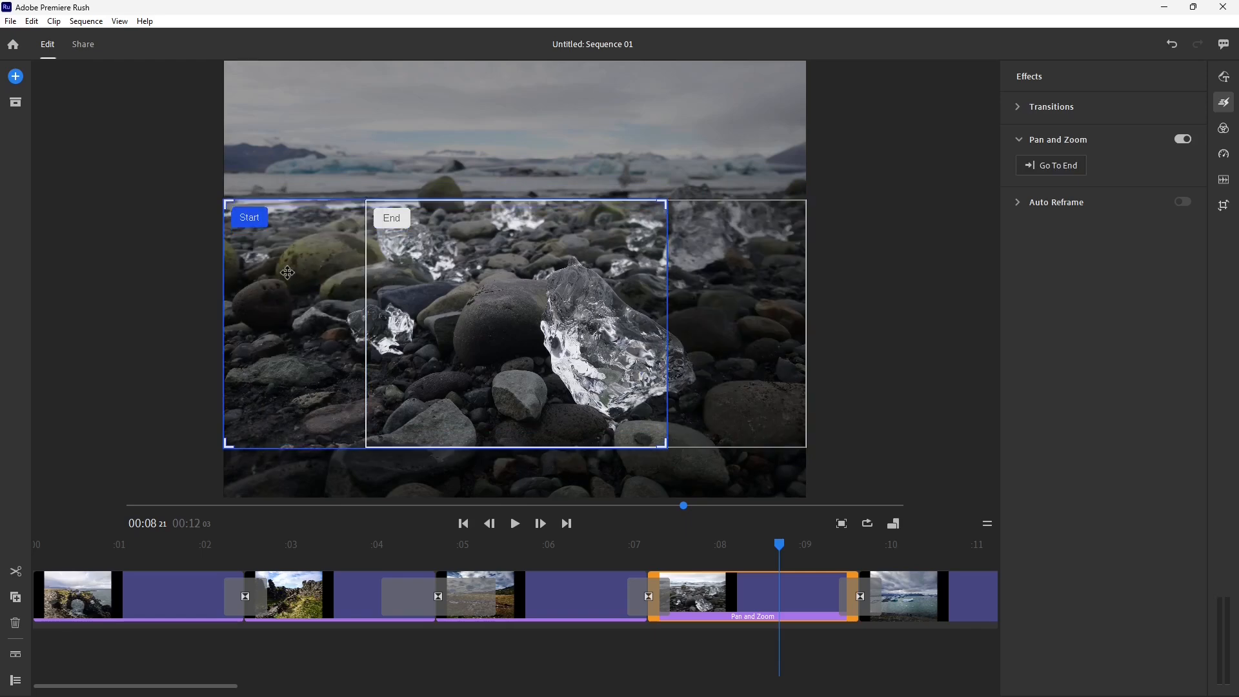
# Check the fourth photo's End frame and preview its pan from before the clip begins.
pyautogui.click(685, 306)
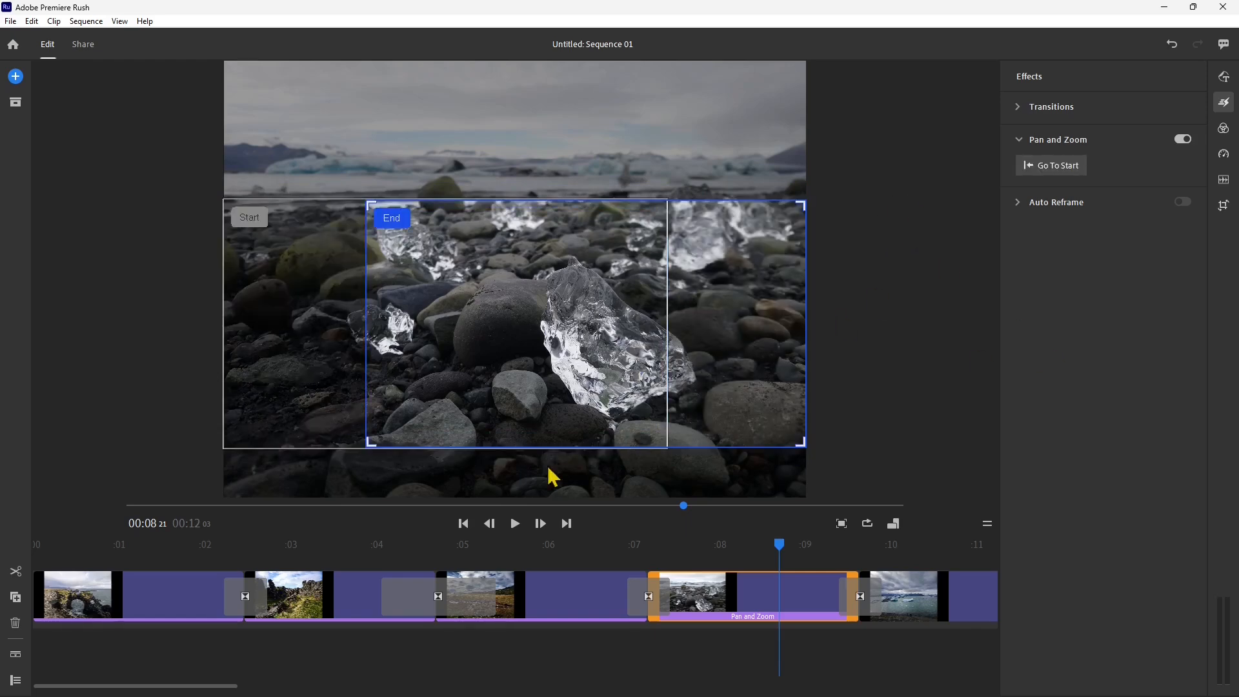
pyautogui.moveTo(777, 549); pyautogui.dragTo(630, 548)
pyautogui.click(514, 524)
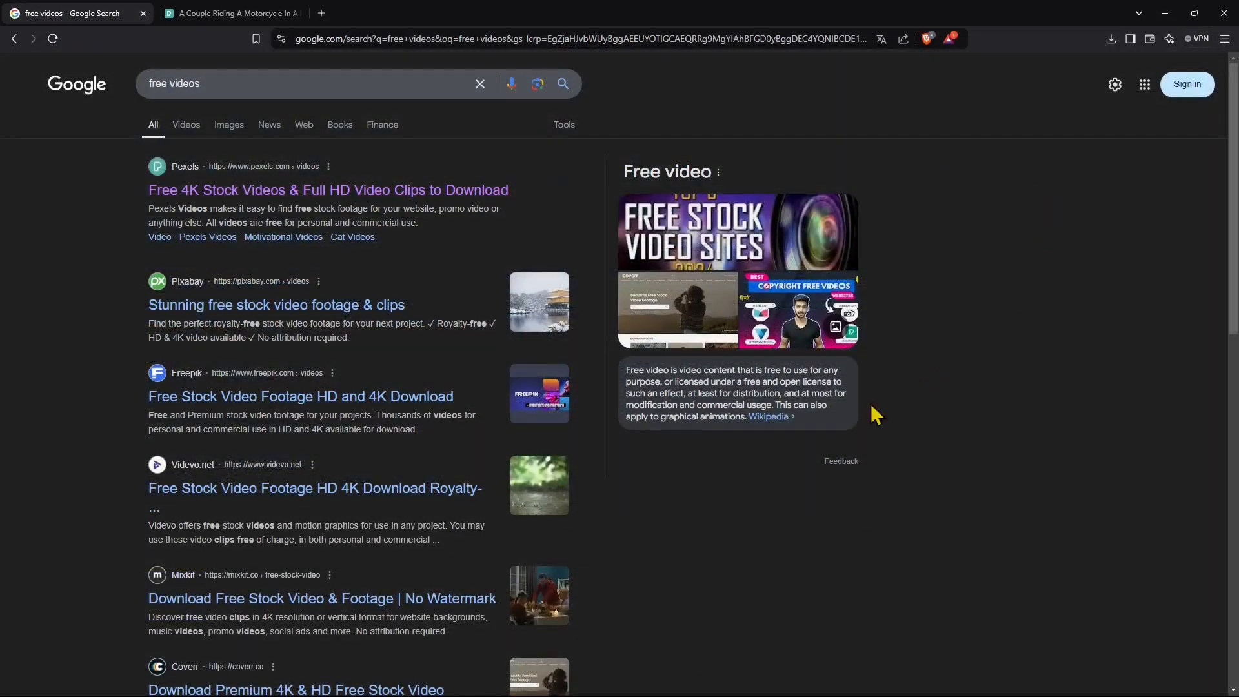
# Switch to the browser, open the Pexels free stock videos site from the Google results and search its videos for "motorcycle".
pyautogui.click(190, 190)
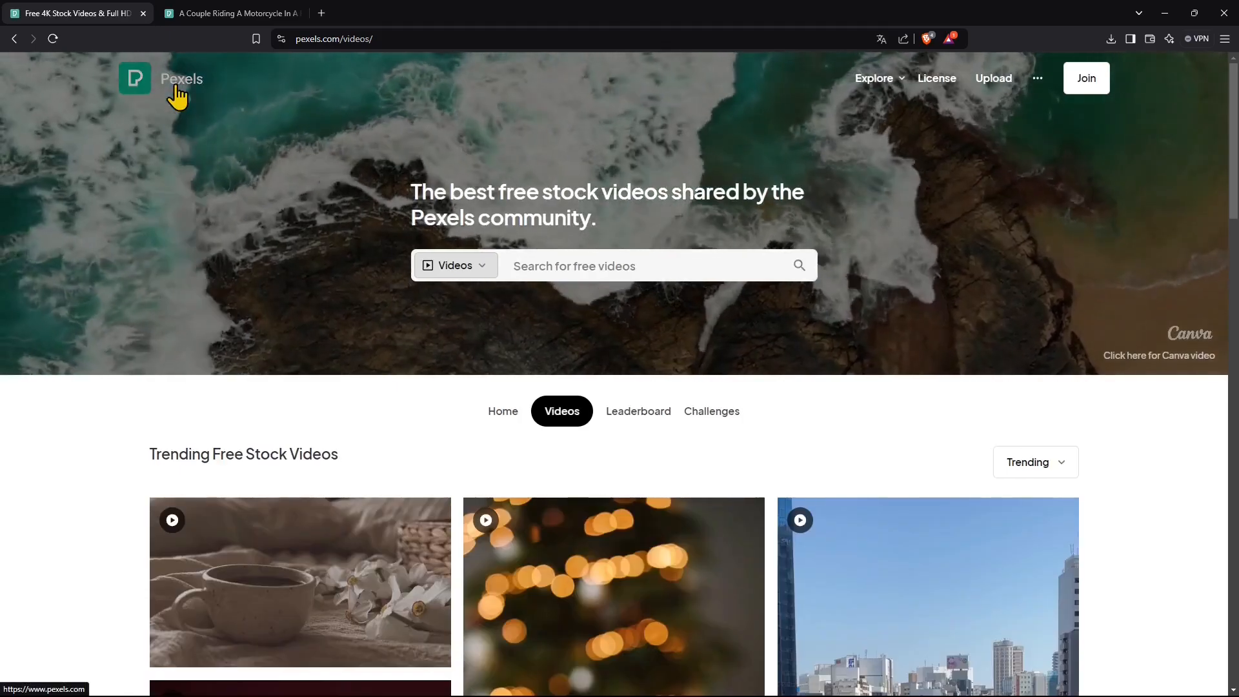
pyautogui.click(541, 286)
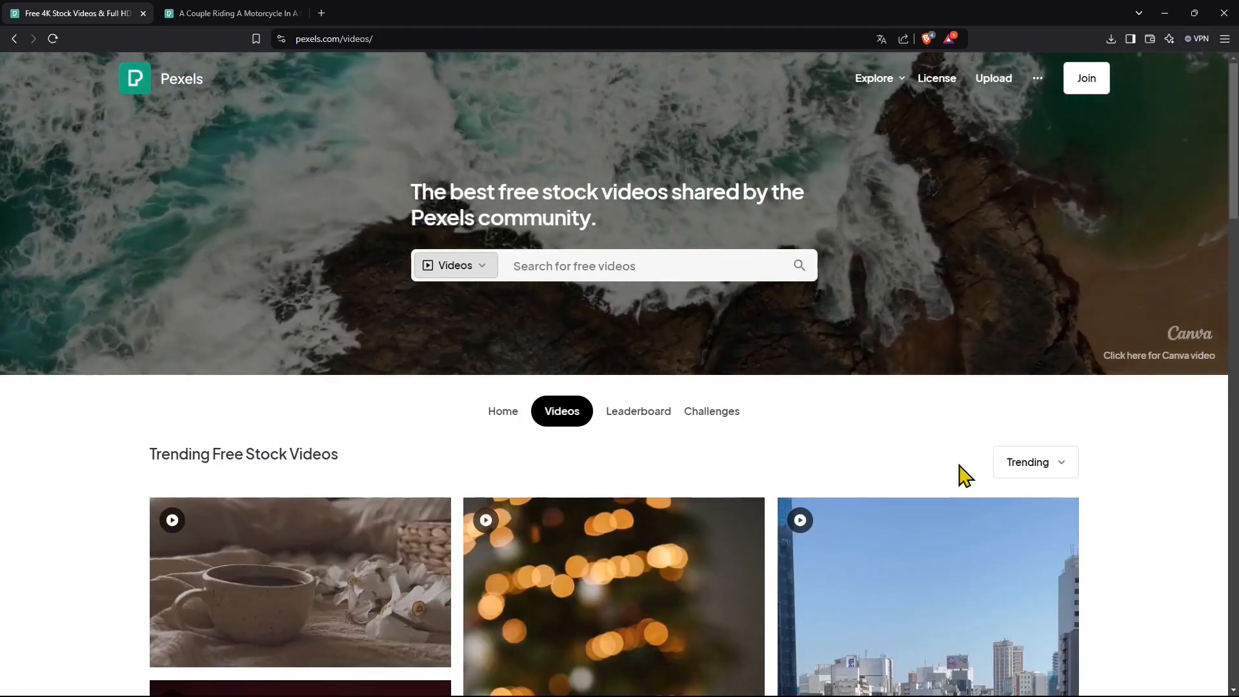
pyautogui.scroll(-3, 960, 478)
pyautogui.scroll(2, 655, 289)
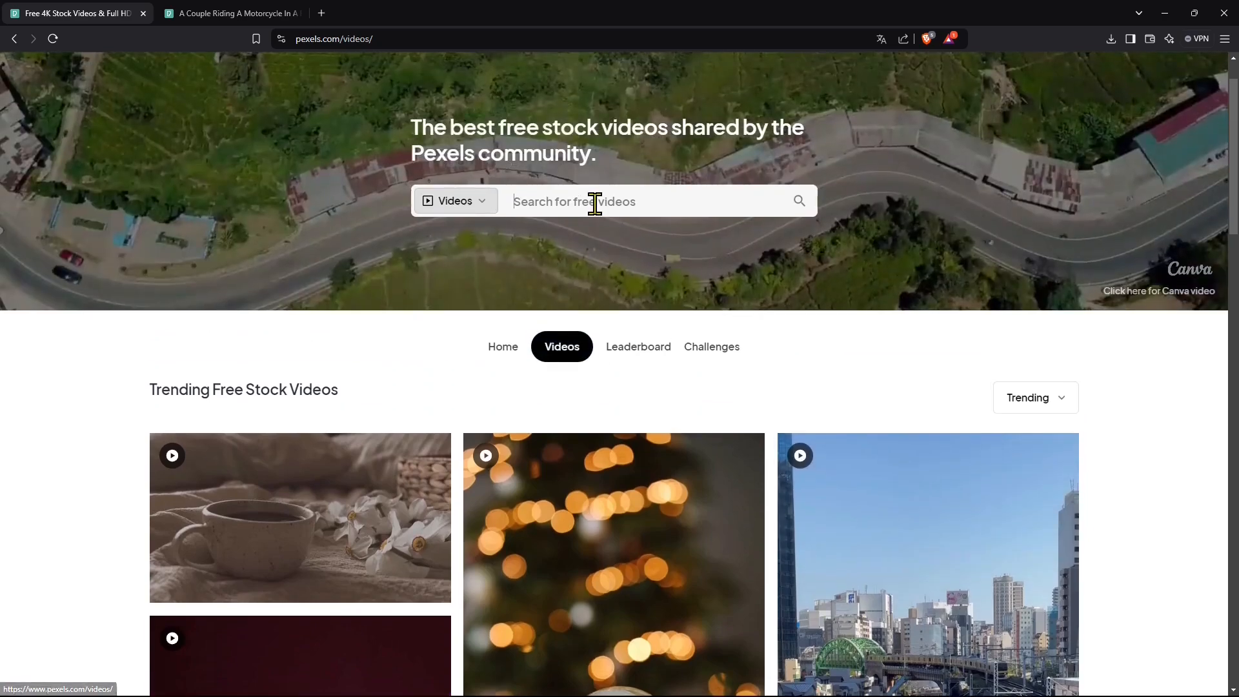
pyautogui.write('motor')
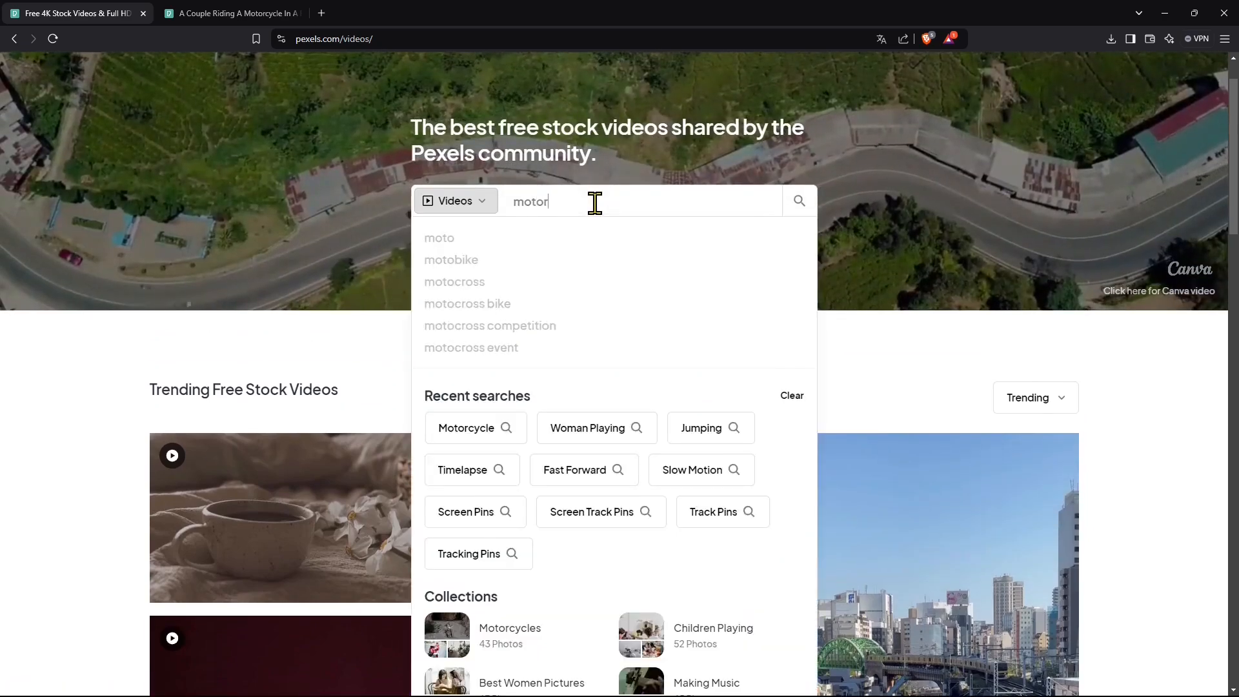
pyautogui.write('cycle')
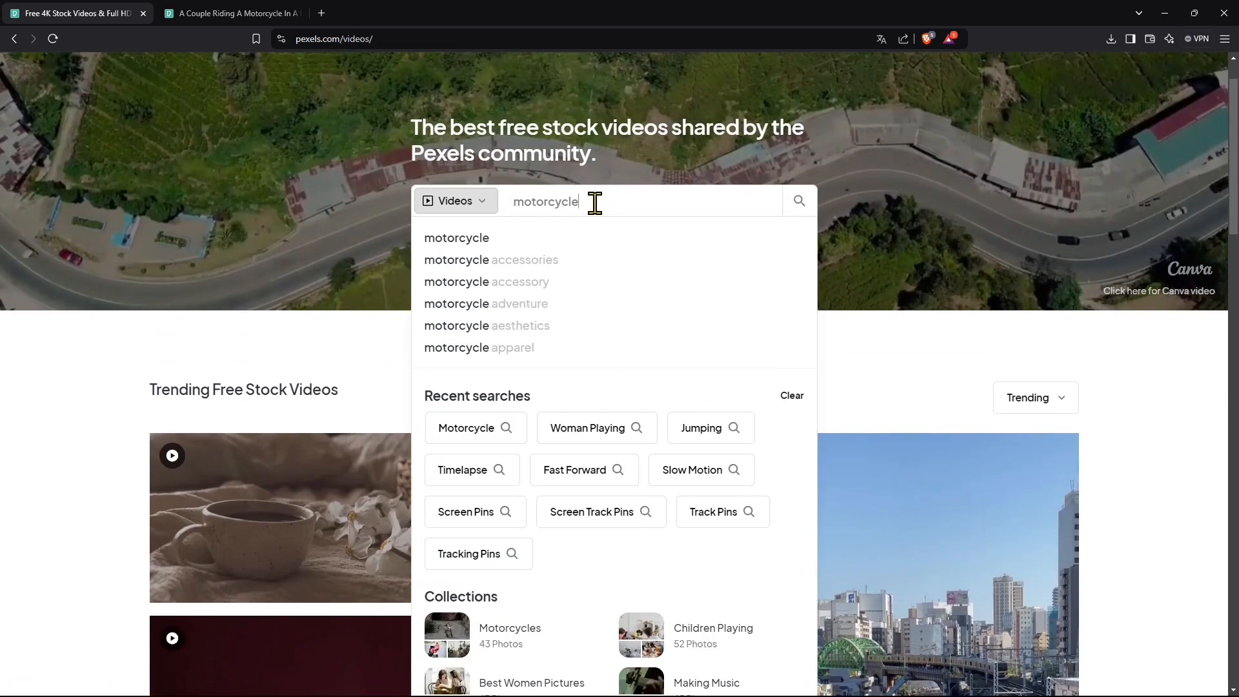
pyautogui.press('Return')
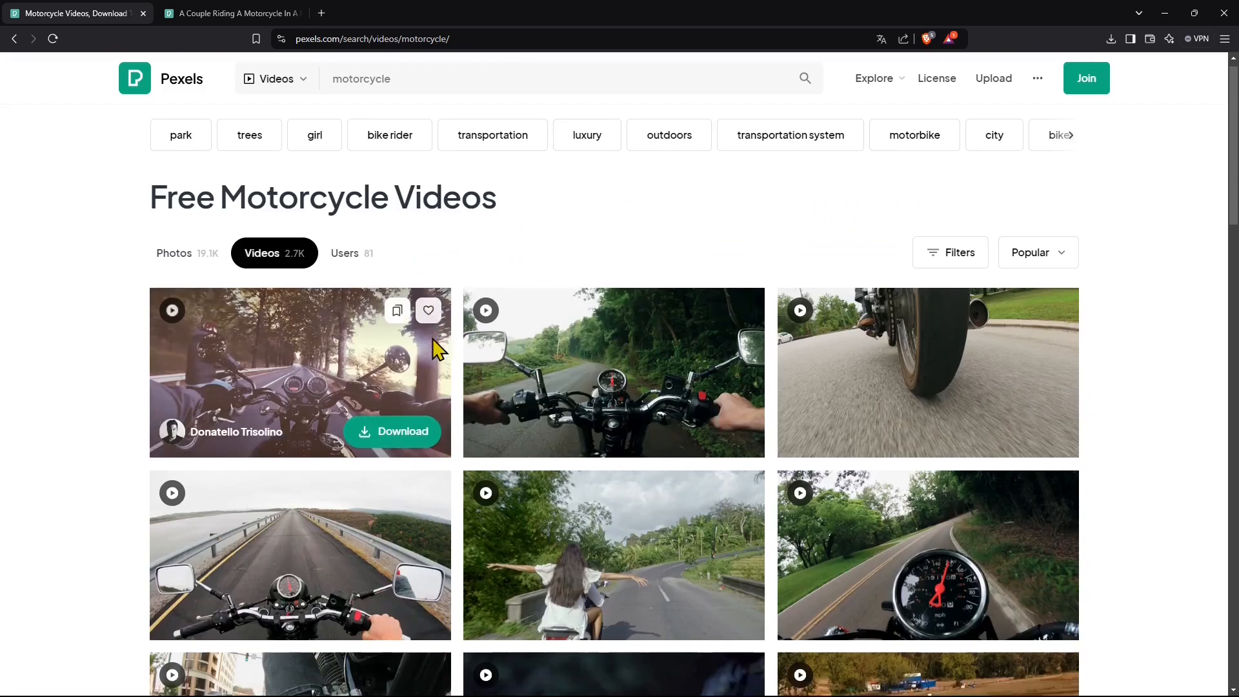
# Browse the motorcycle results and open the video "A Couple Riding A Motorcycle In A Road Trip To The Countryside".
pyautogui.scroll(-5, 476, 362)
pyautogui.scroll(1, 476, 382)
pyautogui.click(636, 271)
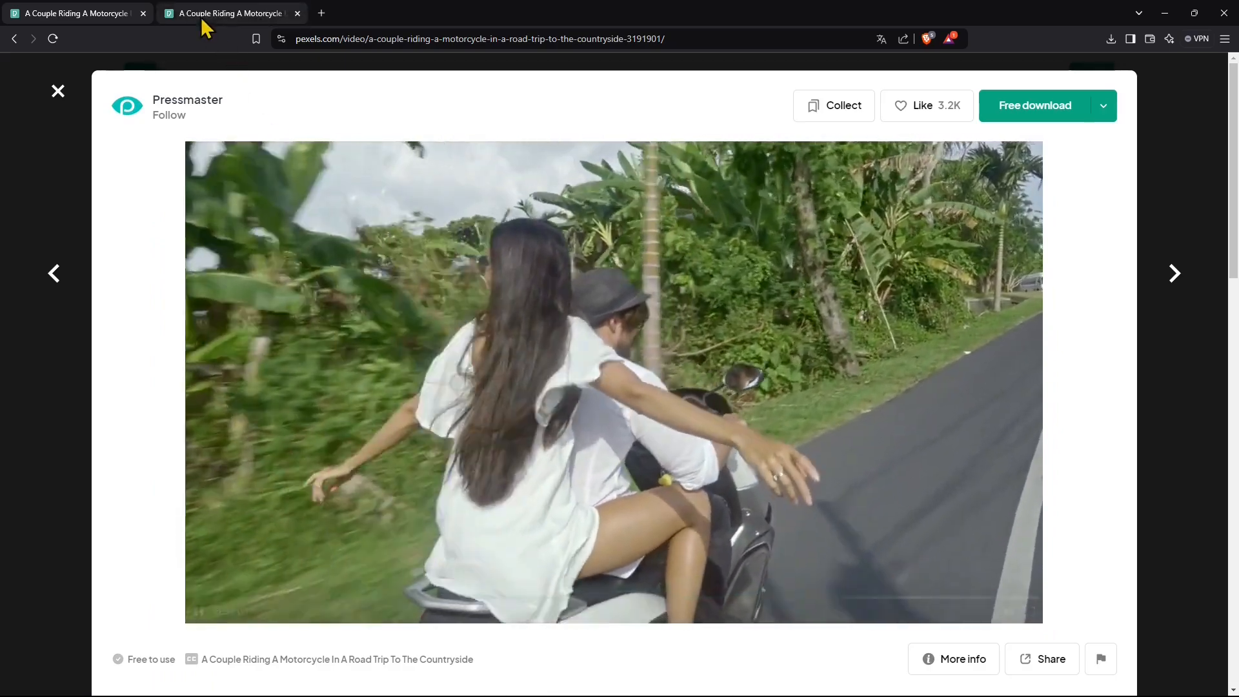
# Go to the other browser tab with the same motorcycle video, dismiss the thank-you pop-up and open the video's download options.
pyautogui.click(203, 23)
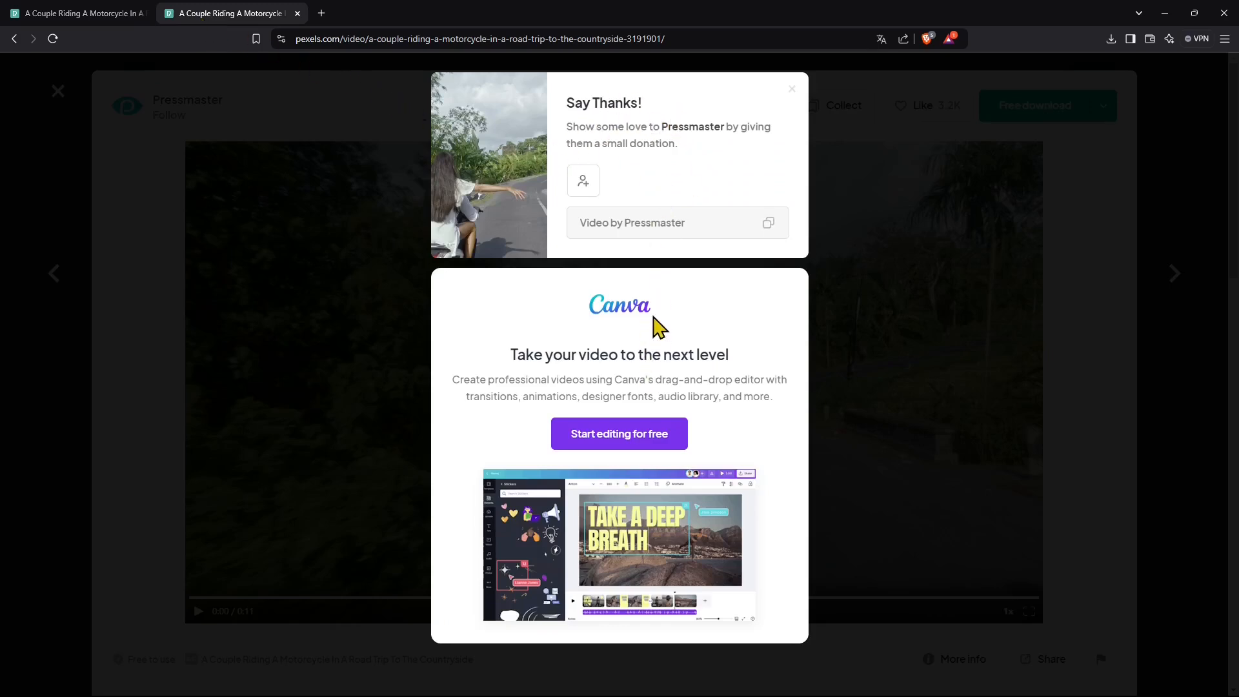
pyautogui.click(843, 300)
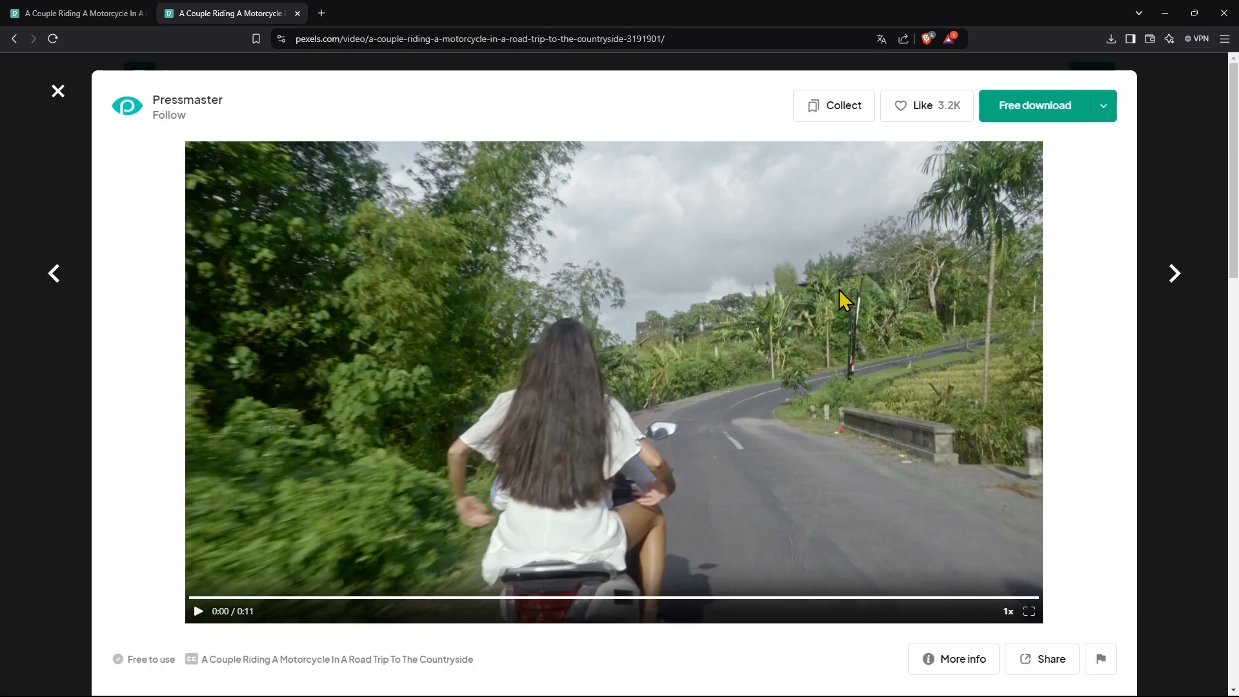
pyautogui.scroll(-2, 364, 302)
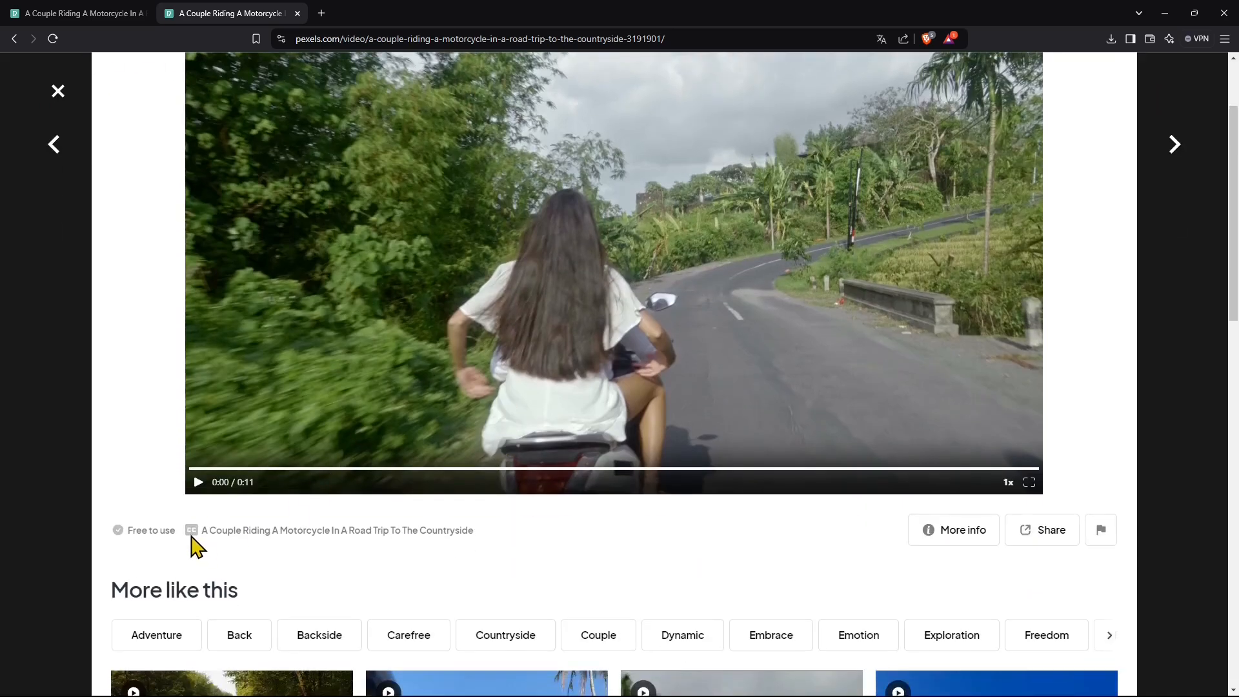
pyautogui.scroll(2, 707, 567)
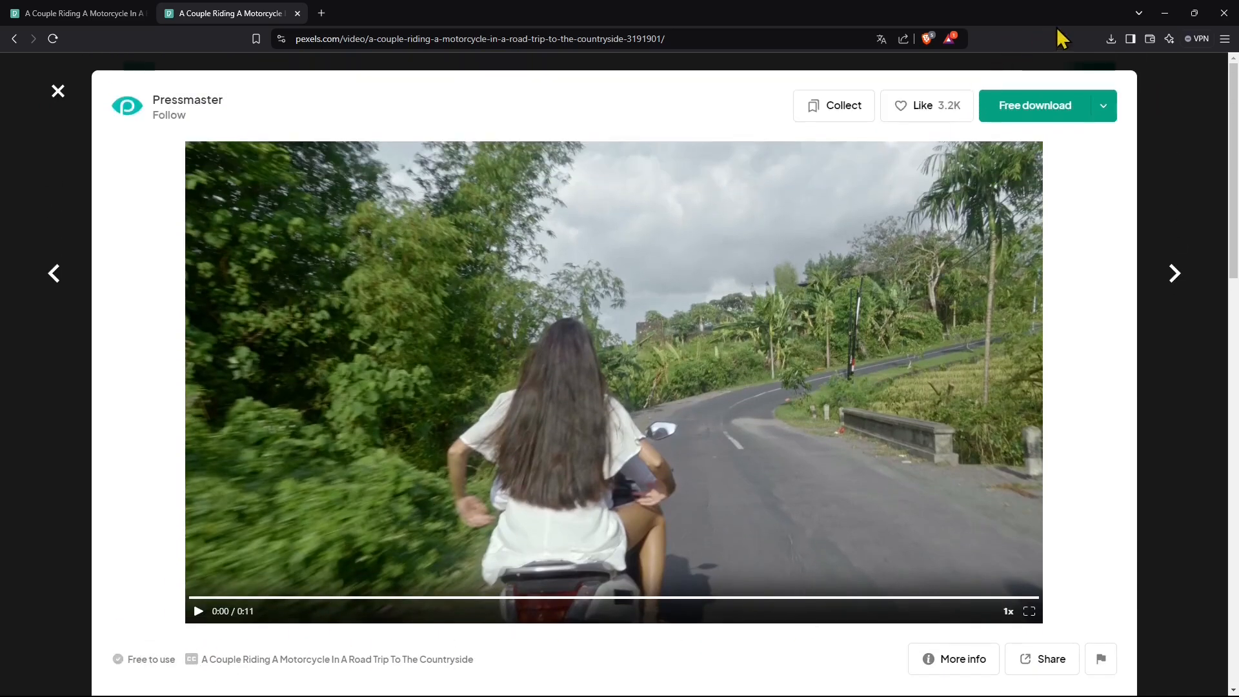
pyautogui.click(1103, 106)
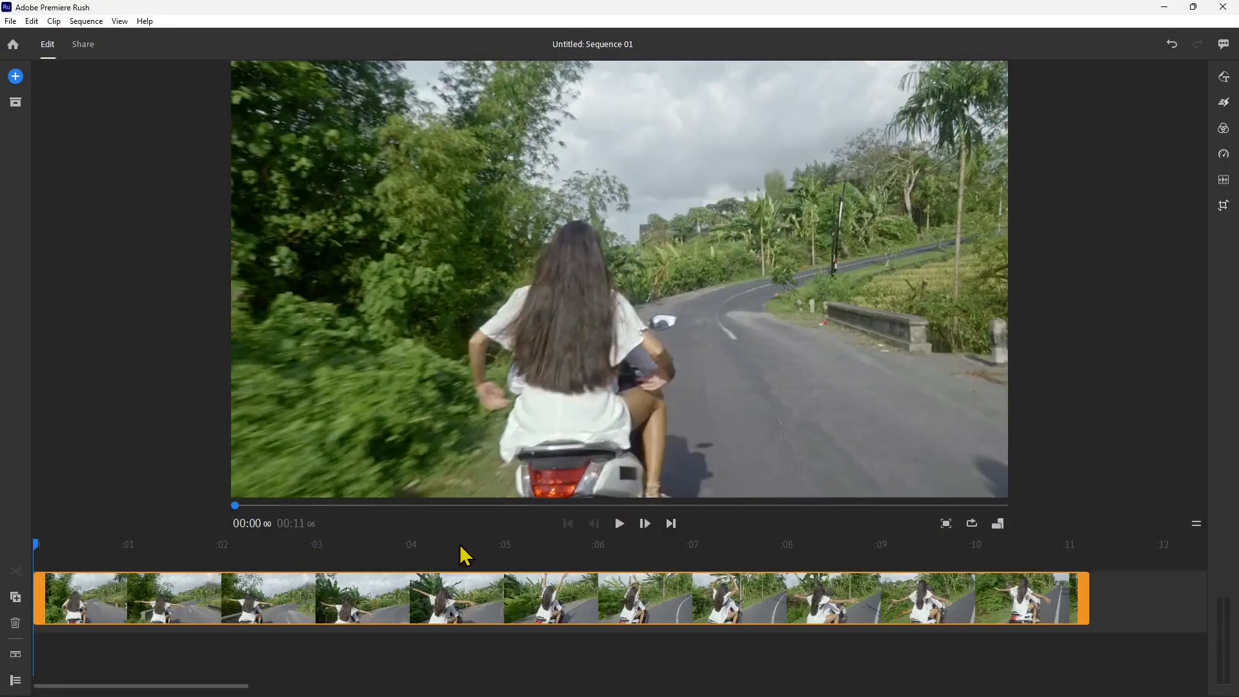
# Switch to Premiere Rush, place the playhead at about 3 seconds in the motorcycle clip and apply the Bleach color preset.
pyautogui.moveTo(36, 545); pyautogui.dragTo(354, 554)
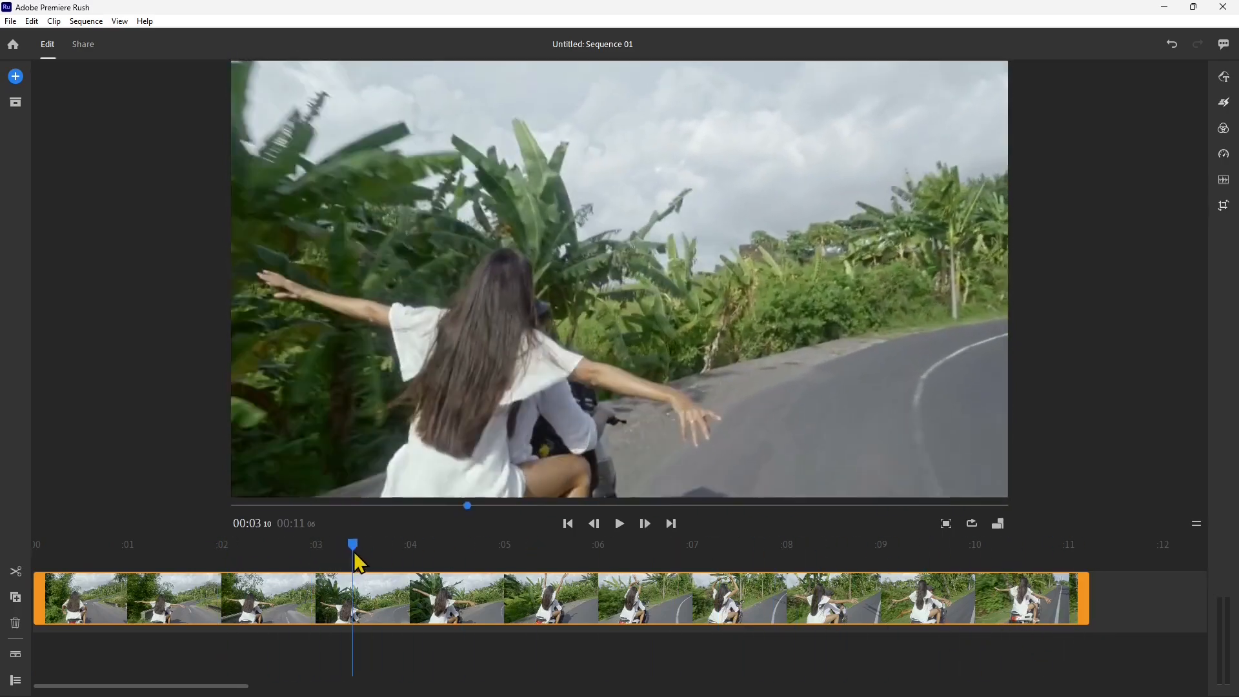
pyautogui.click(1222, 100)
pyautogui.click(1226, 131)
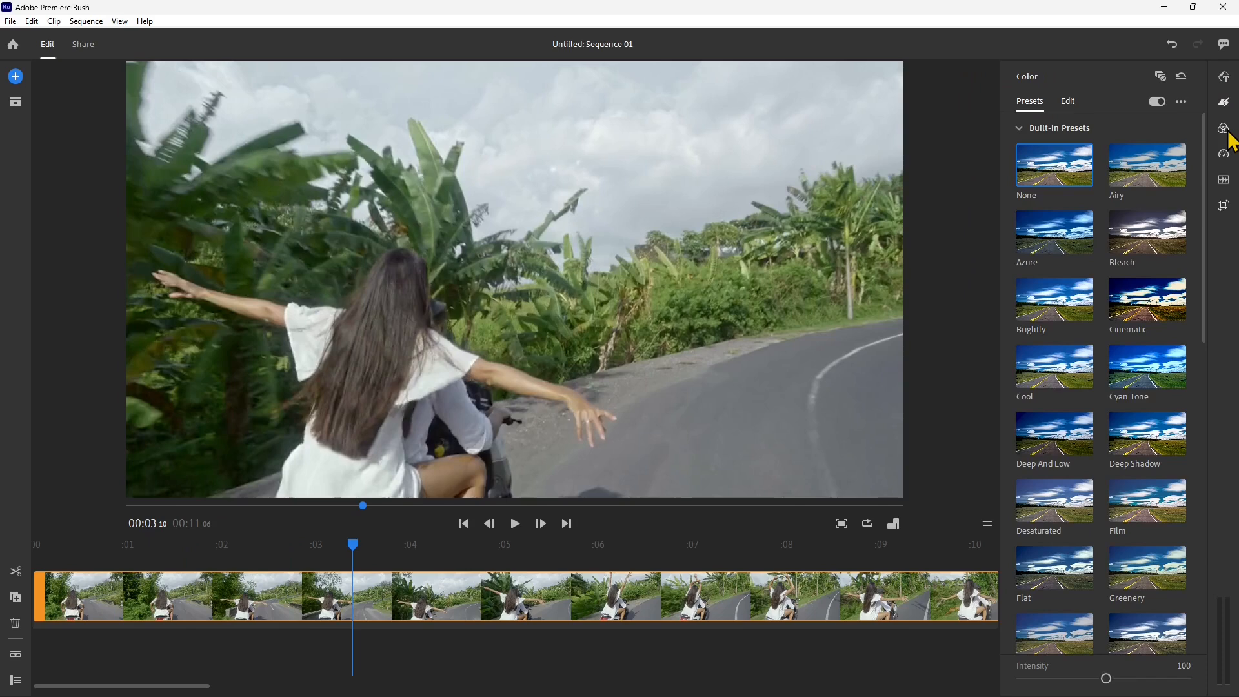
pyautogui.scroll(-2, 1106, 290)
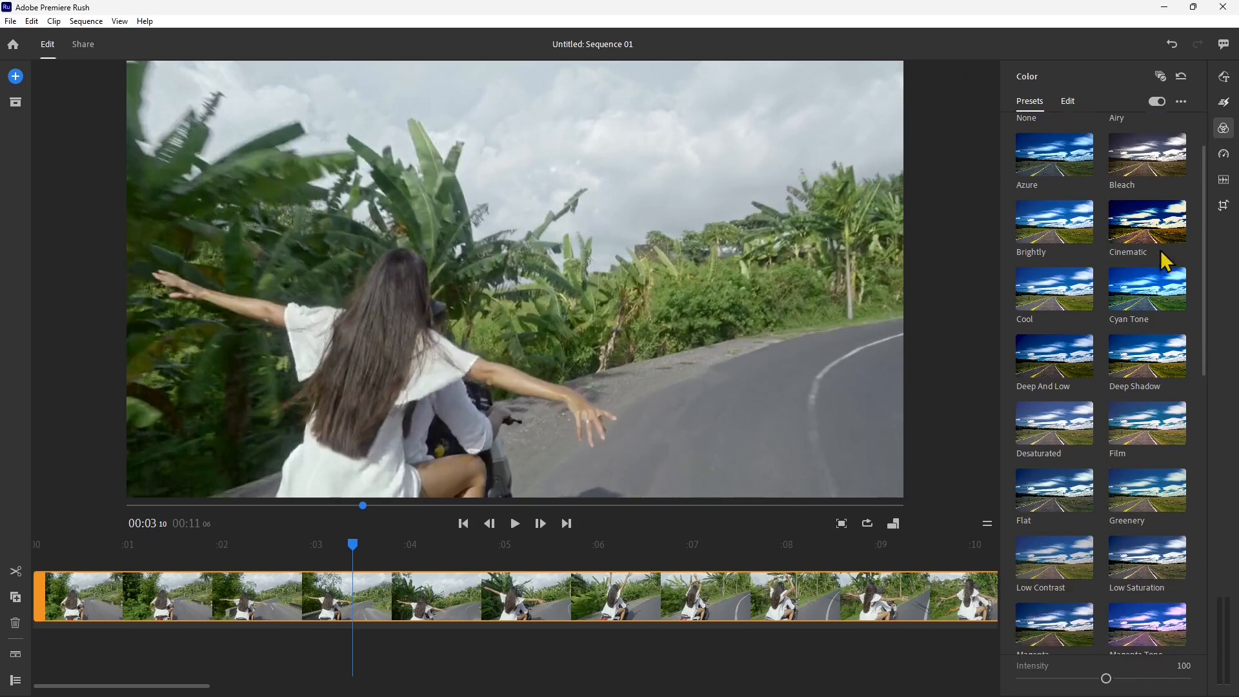
pyautogui.click(1158, 166)
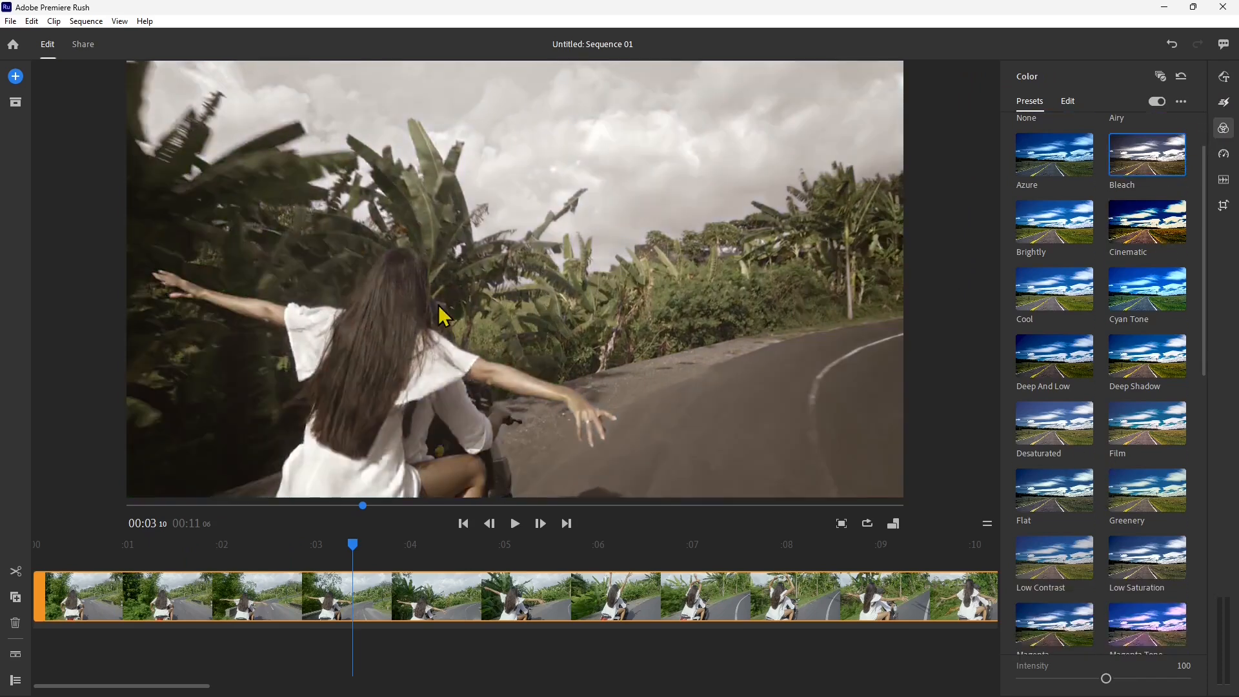
# Limit the motorcycle clip's speed range to a section from about 2.4 to 6.8 seconds and scrub through it.
pyautogui.click(1224, 155)
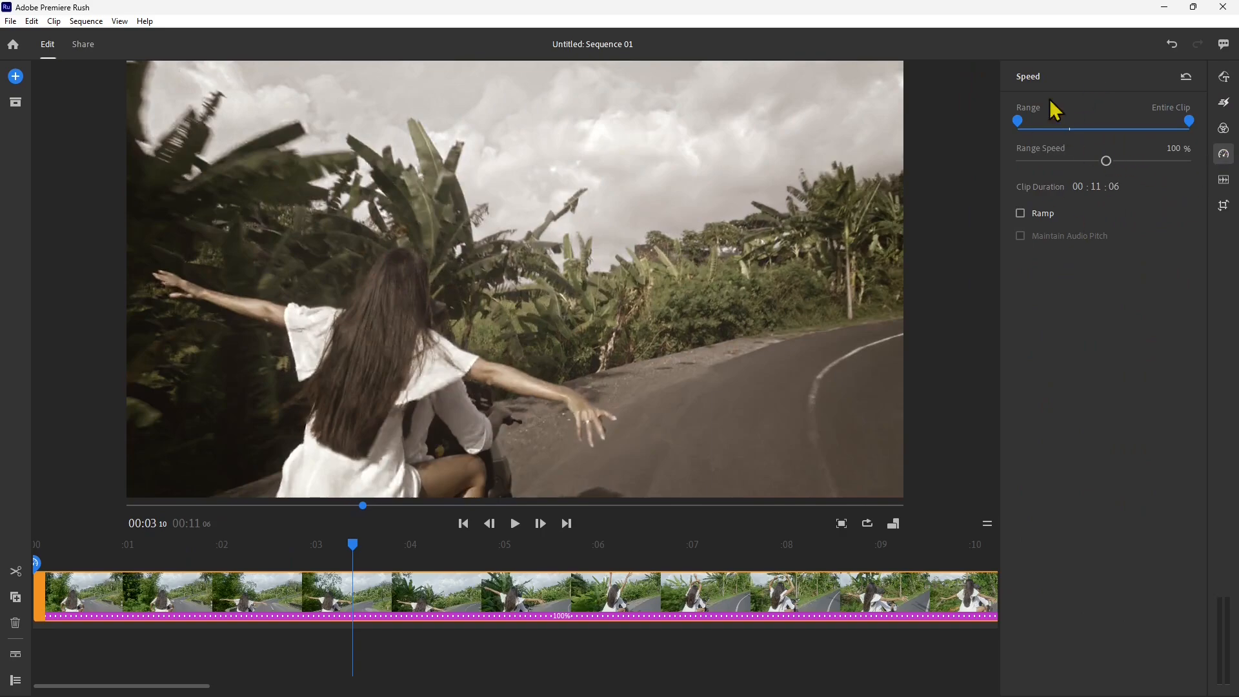
pyautogui.moveTo(1190, 132)
pyautogui.mouseDown()
pyautogui.moveTo(1131, 140)
pyautogui.moveTo(1149, 132)
pyautogui.mouseUp()
pyautogui.moveTo(1010, 126)
pyautogui.mouseDown()
pyautogui.moveTo(1073, 119)
pyautogui.moveTo(1038, 123)
pyautogui.moveTo(1052, 122)
pyautogui.mouseUp()
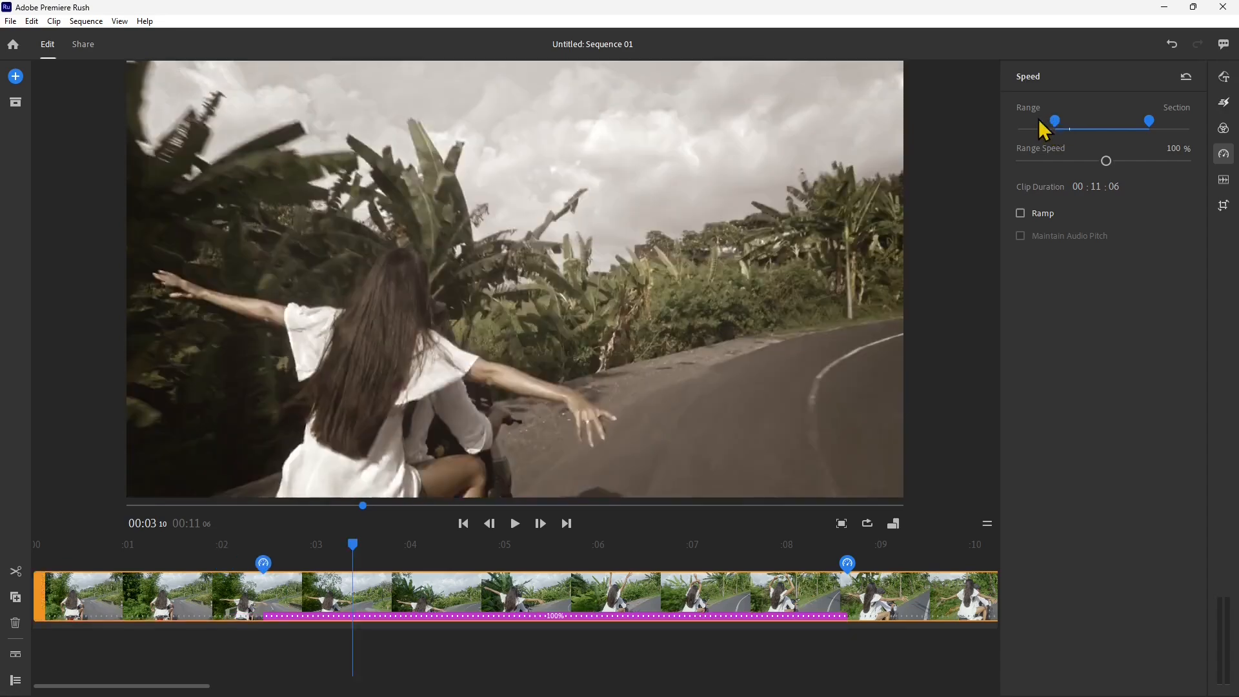
pyautogui.moveTo(349, 559); pyautogui.dragTo(388, 600)
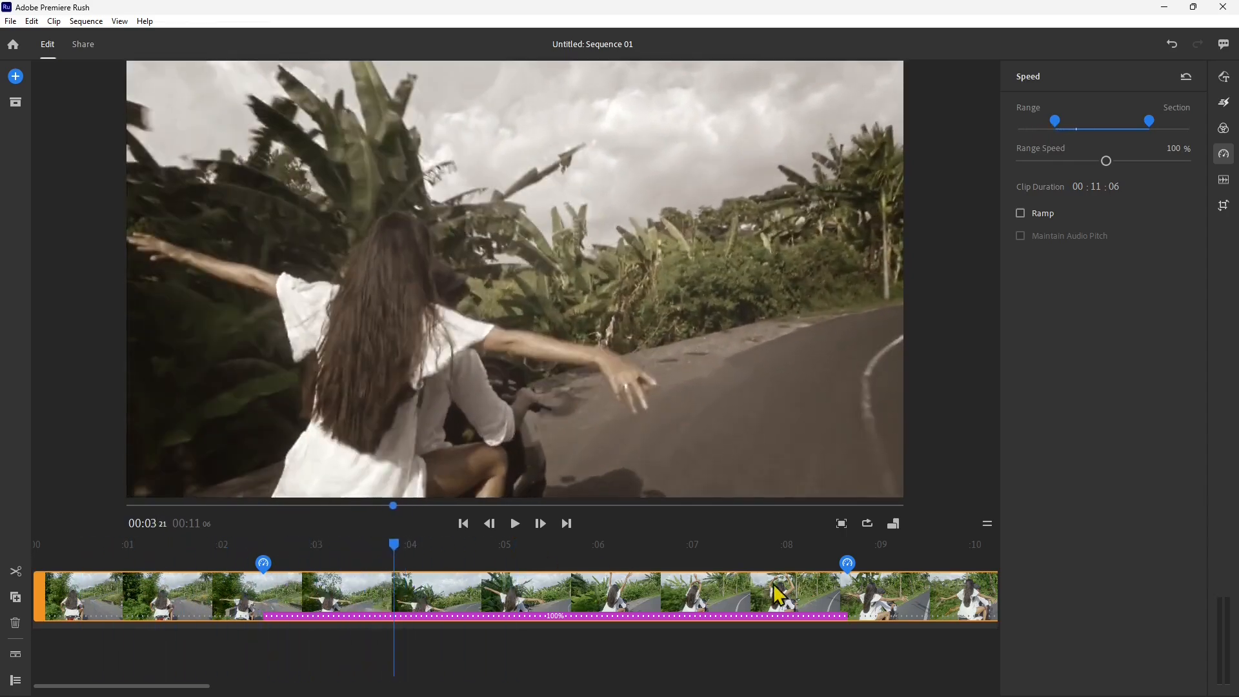
pyautogui.moveTo(847, 567); pyautogui.dragTo(680, 586)
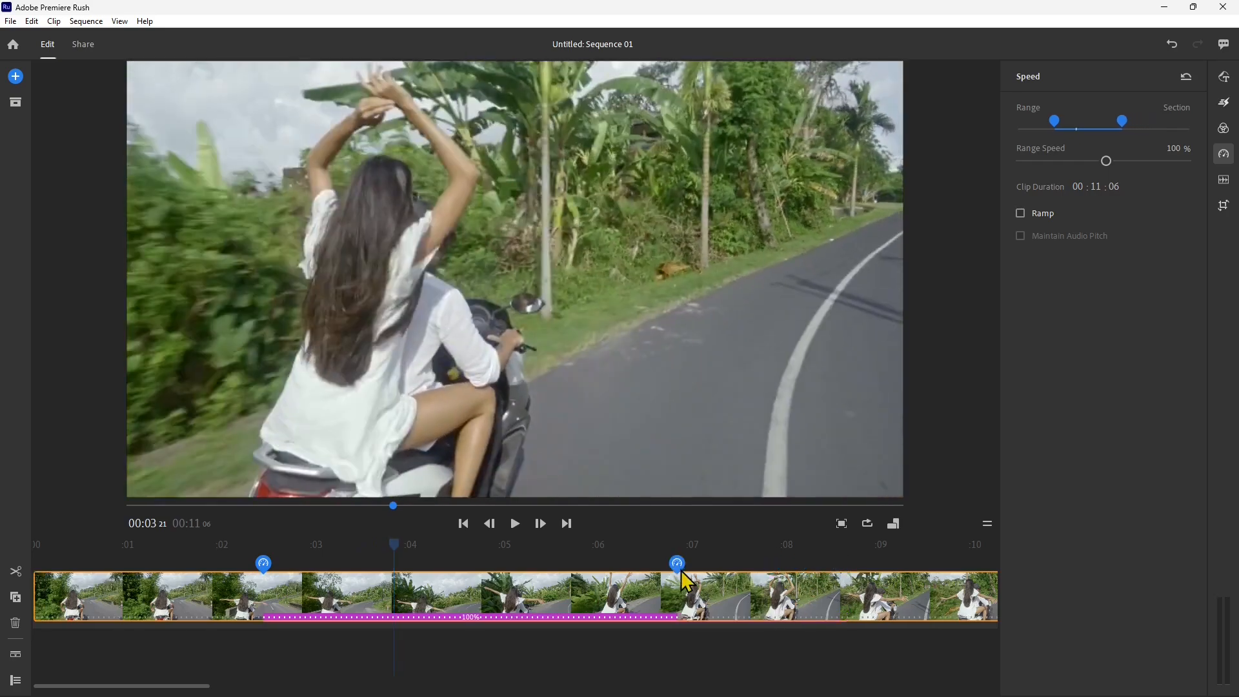
pyautogui.moveTo(393, 544); pyautogui.dragTo(515, 579)
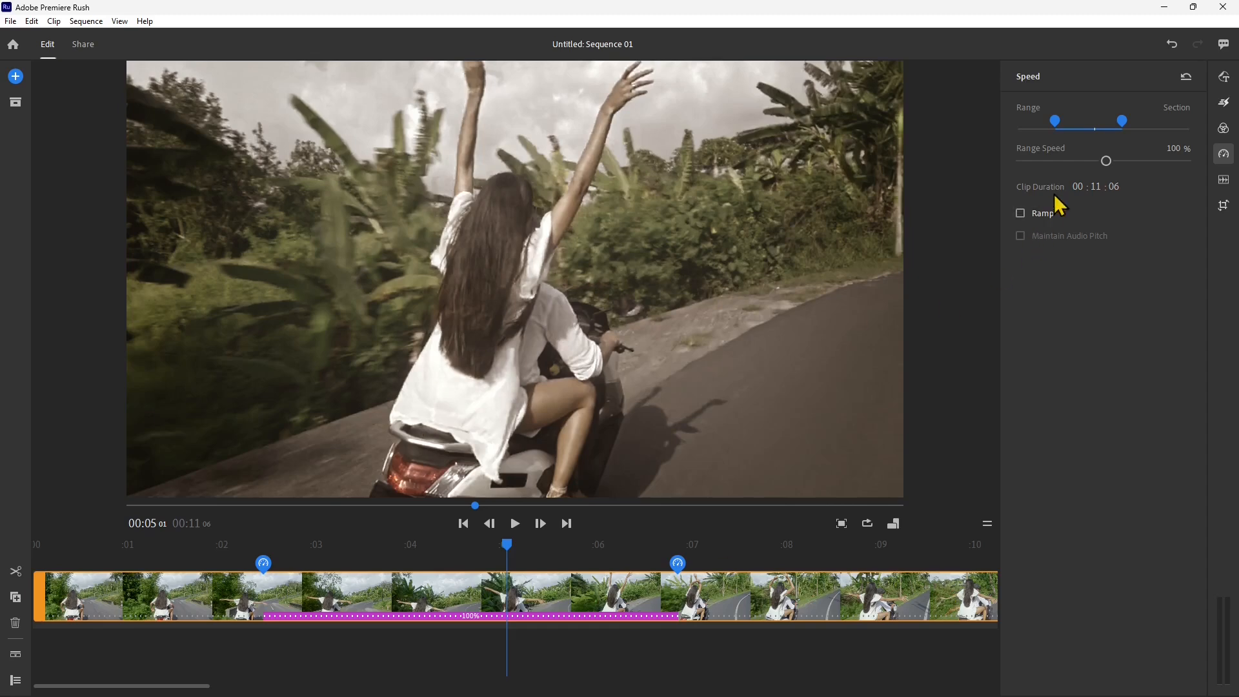
# Set the section's range speed to 250 % and preview the sped-up part from before the section begins.
pyautogui.moveTo(1112, 164); pyautogui.dragTo(1141, 167)
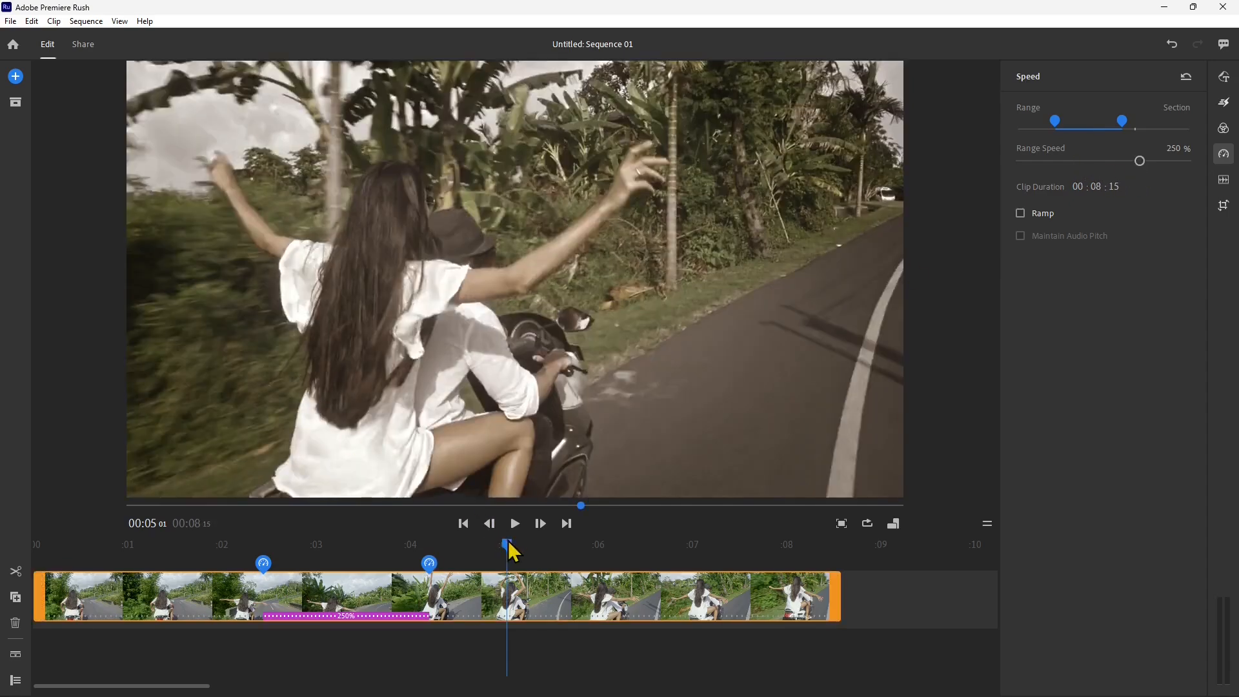
pyautogui.moveTo(507, 545); pyautogui.dragTo(165, 545)
pyautogui.click(512, 525)
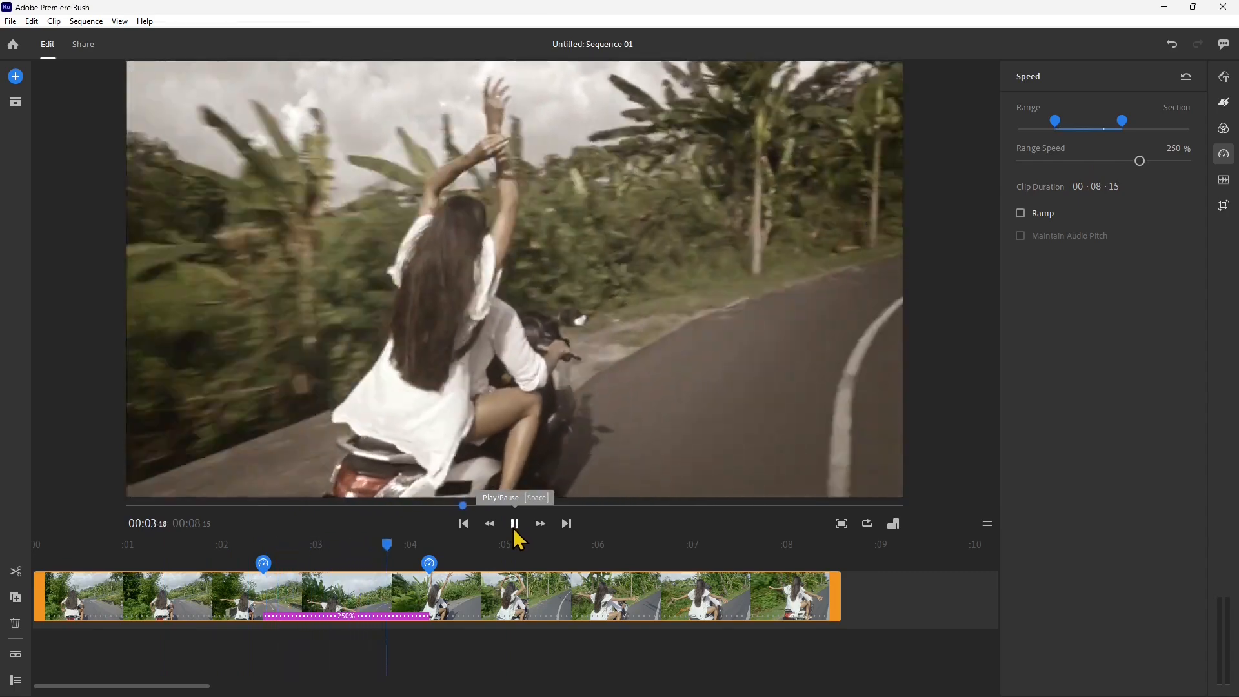
pyautogui.click(515, 531)
# Slow the section's range speed to 28 % and preview the slow motion from just before the section.
pyautogui.moveTo(1140, 163); pyautogui.dragTo(1058, 163)
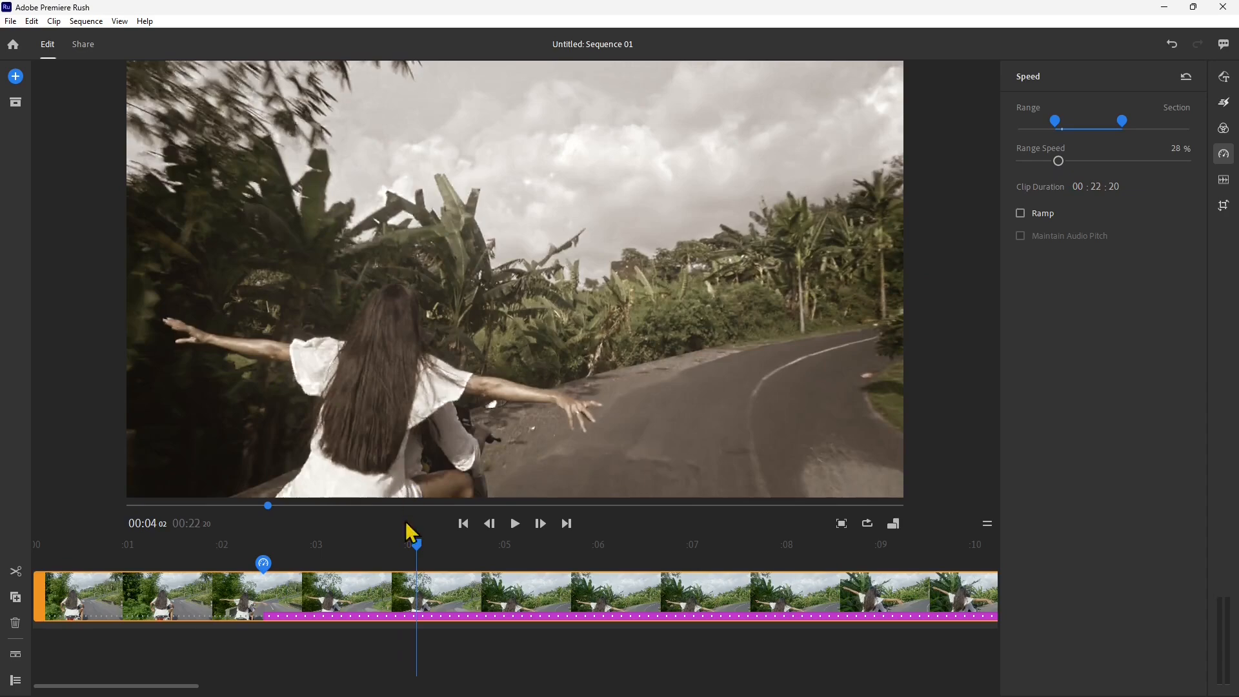
pyautogui.moveTo(413, 553); pyautogui.dragTo(236, 553)
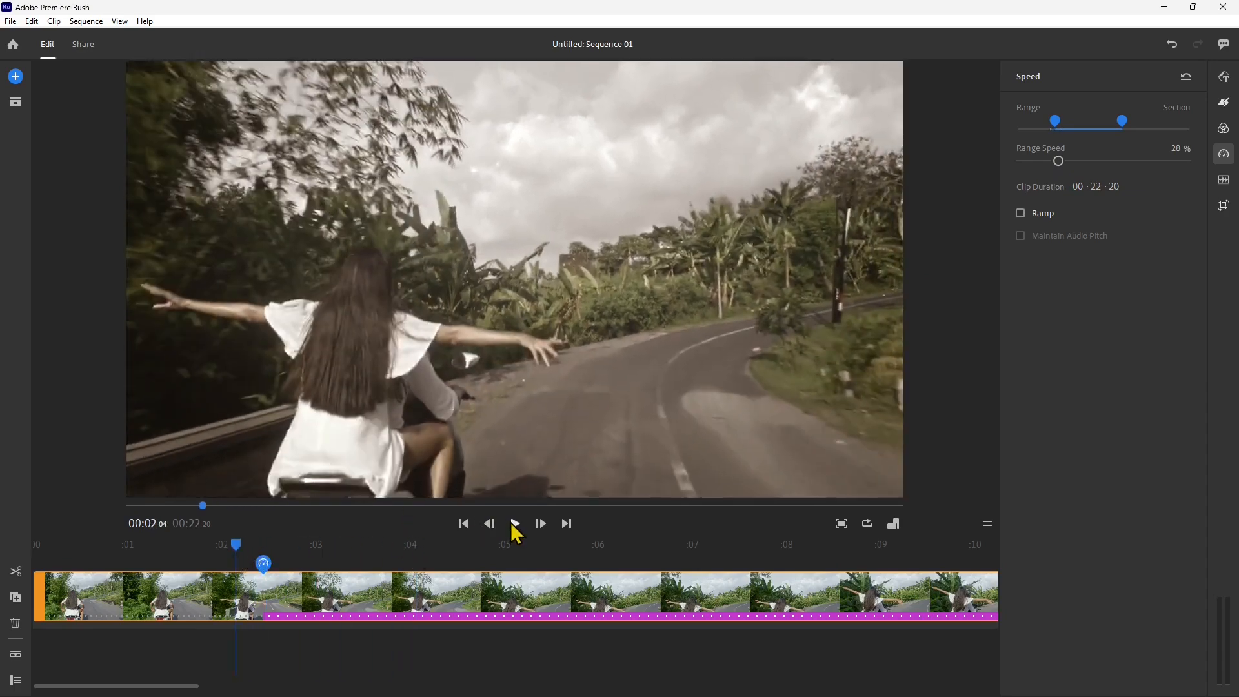
pyautogui.click(515, 524)
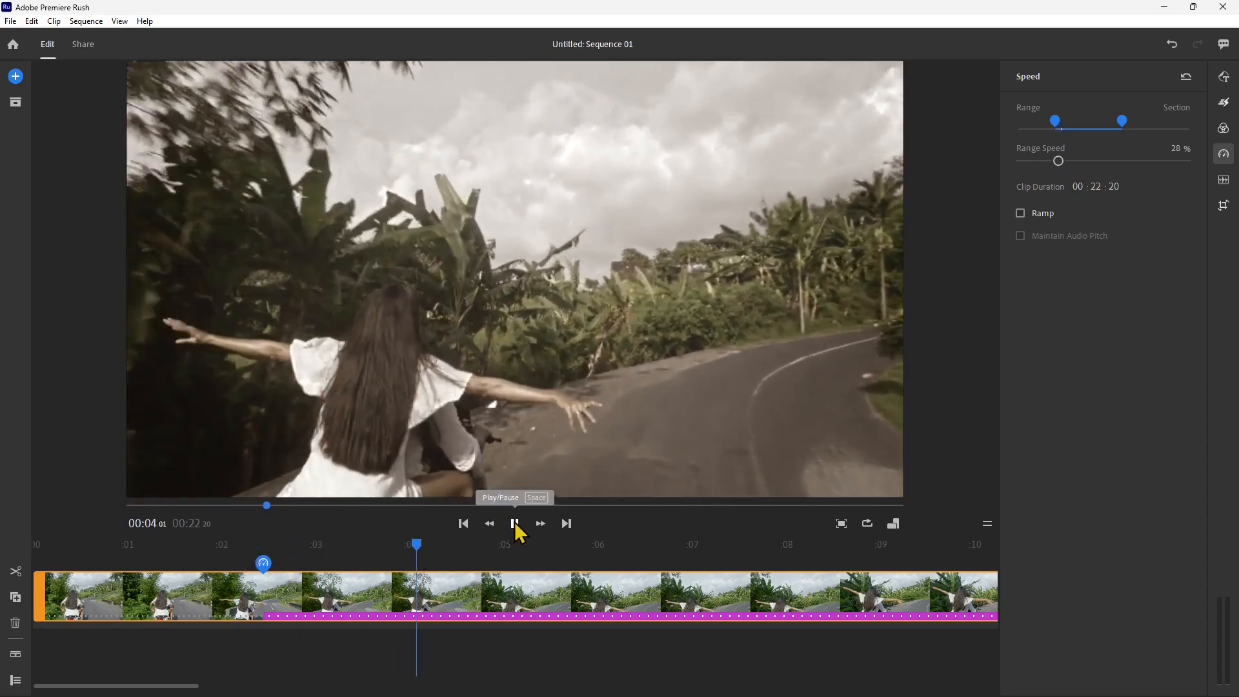
pyautogui.click(515, 524)
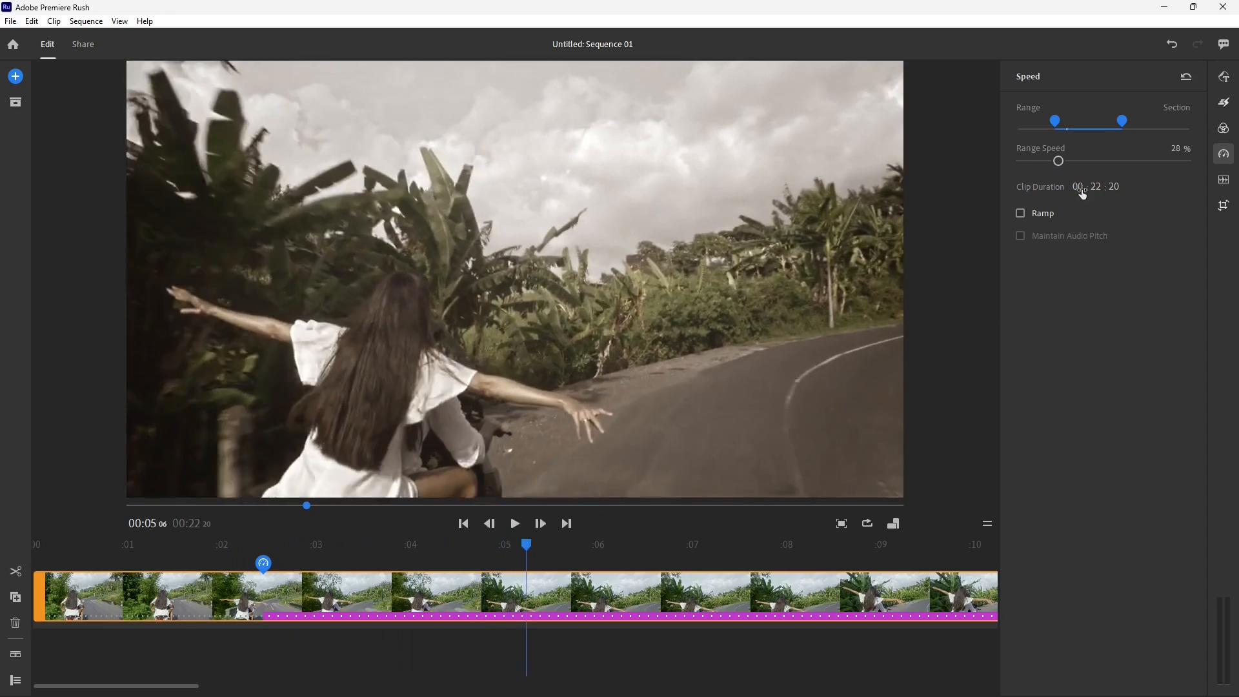
# Set the section's range speed to 192 % and turn on Ramp for the speed change.
pyautogui.moveTo(1063, 169); pyautogui.dragTo(1115, 161)
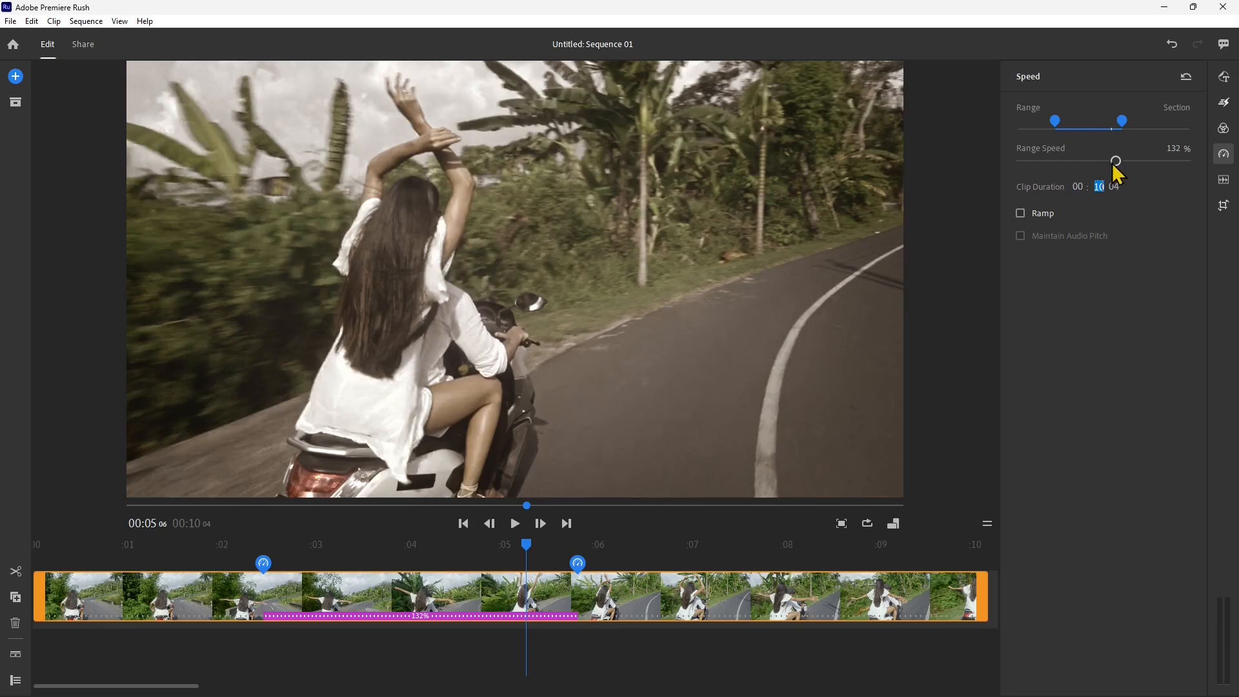
pyautogui.moveTo(1117, 173)
pyautogui.mouseDown()
pyautogui.moveTo(1136, 173)
pyautogui.moveTo(1129, 161)
pyautogui.mouseUp()
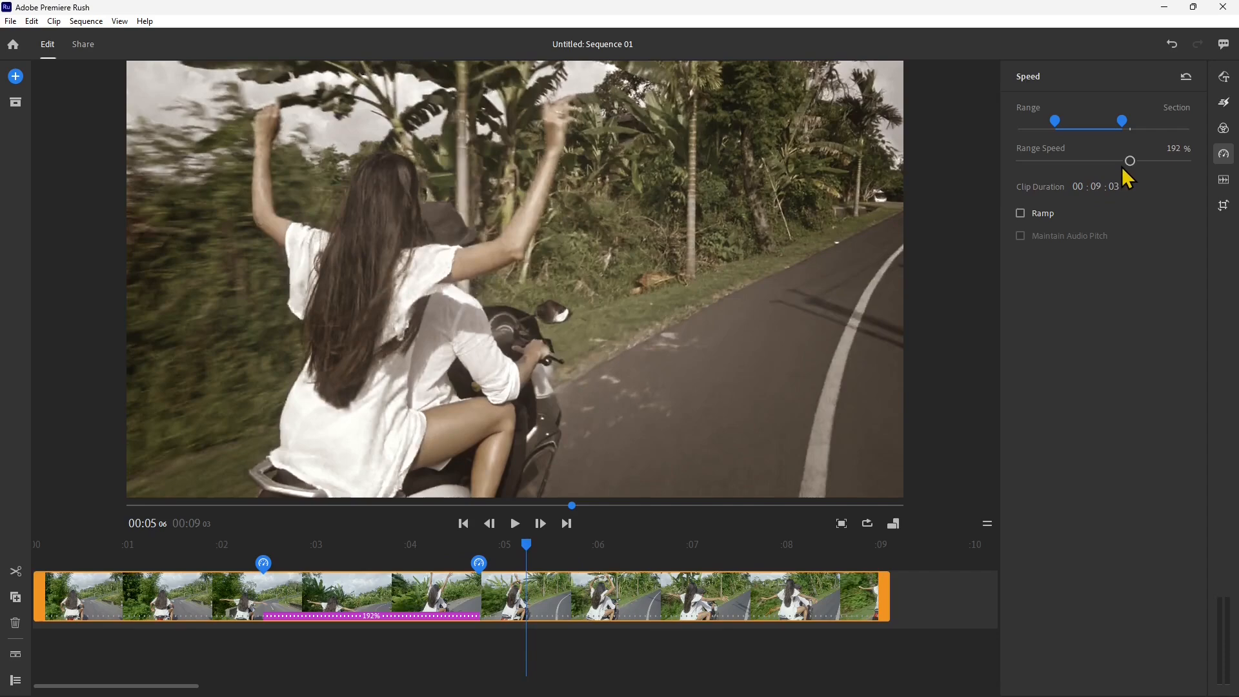
pyautogui.click(1029, 215)
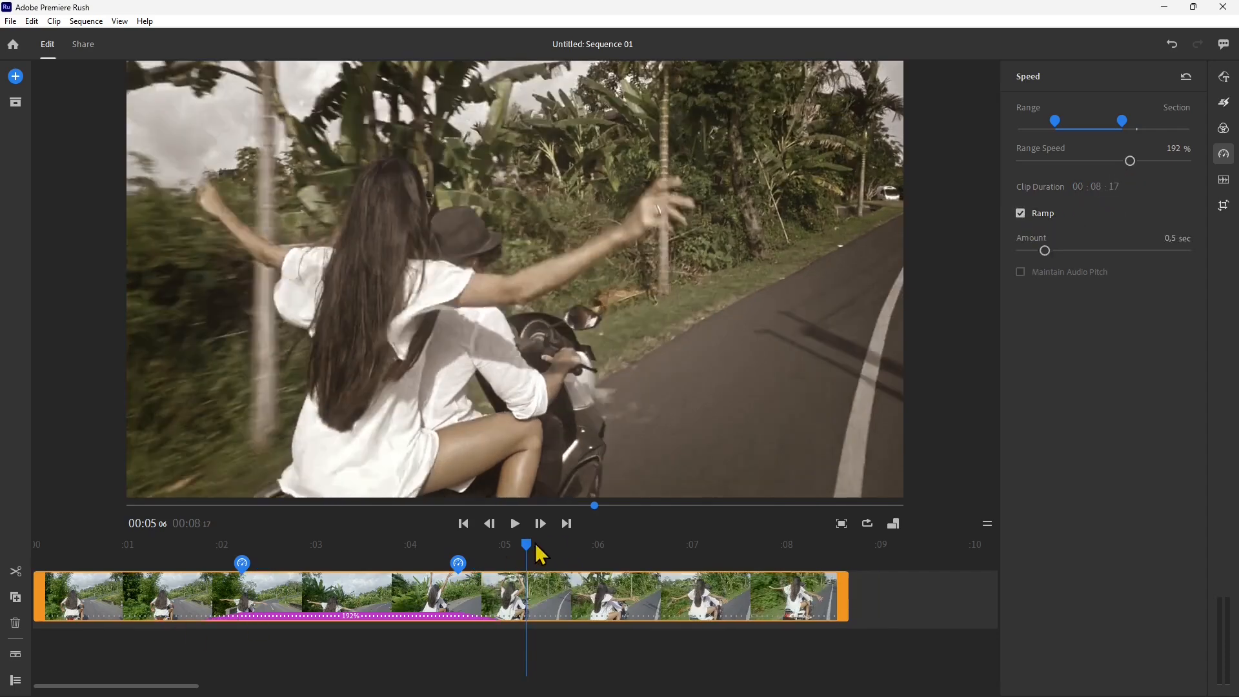
# Preview the ramped speed change from about 1.6 seconds to just past the section.
pyautogui.moveTo(526, 545); pyautogui.dragTo(184, 548)
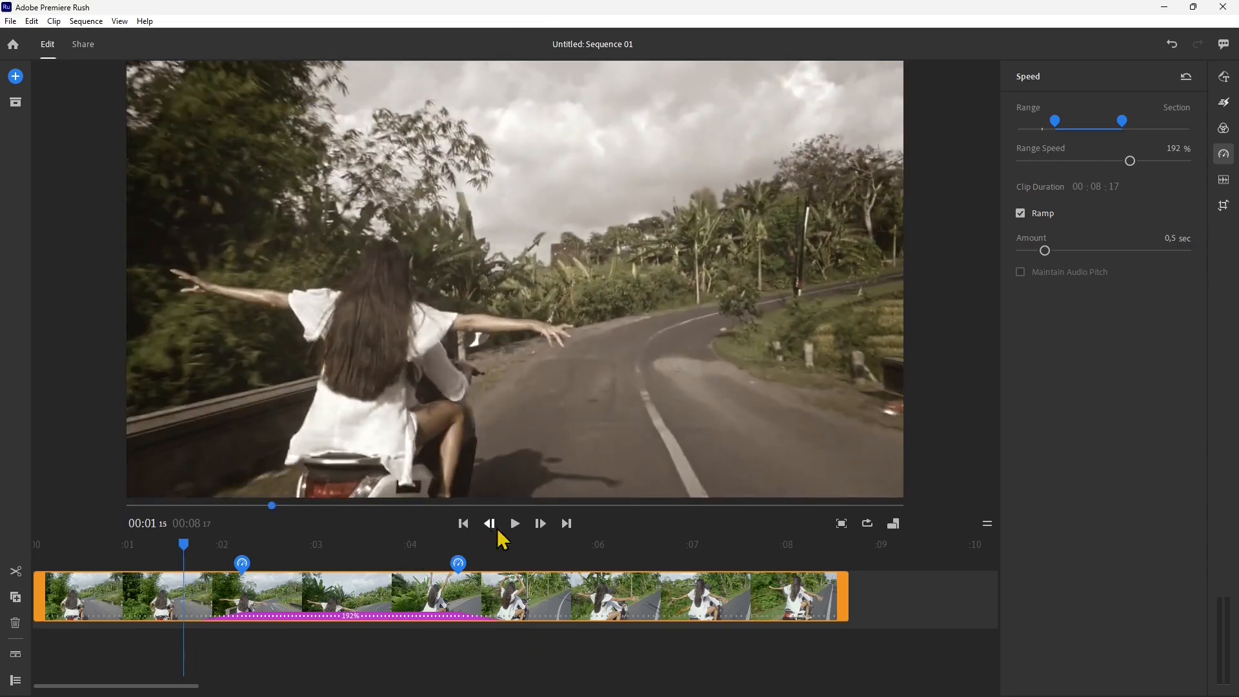
pyautogui.click(516, 528)
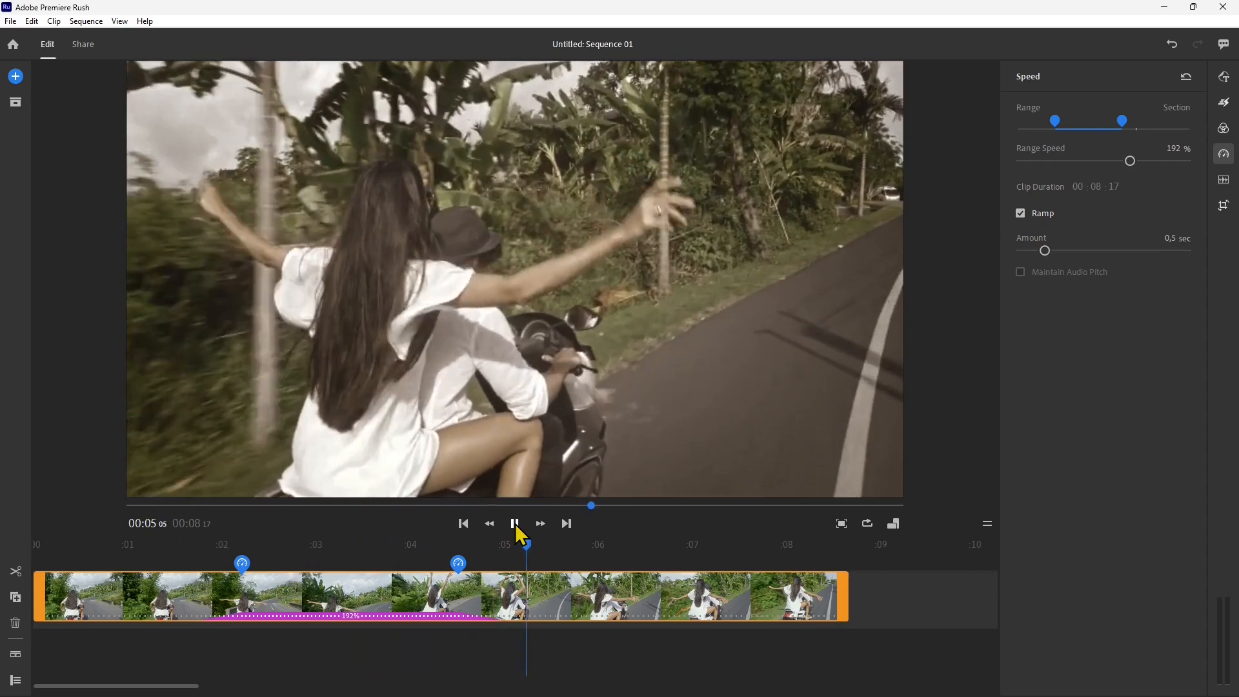
pyautogui.click(516, 528)
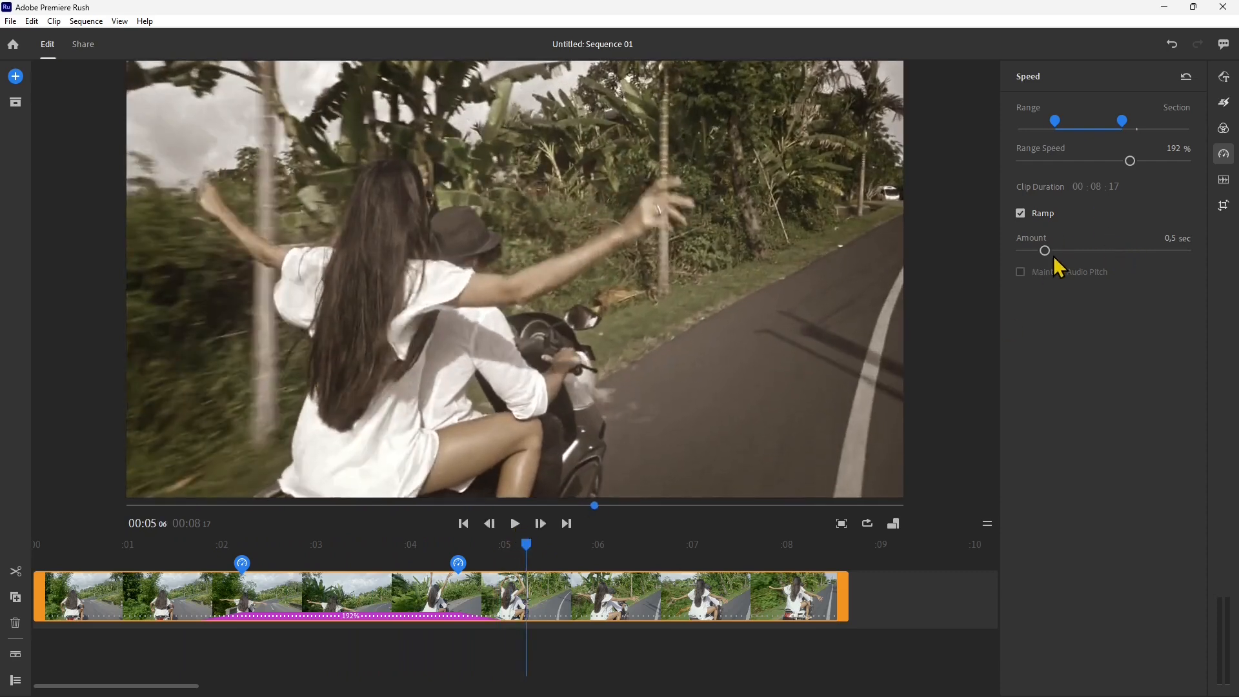
# Set the speed ramp amount to 0.7 sec and open the clip's audio settings.
pyautogui.moveTo(1045, 251); pyautogui.dragTo(1058, 282)
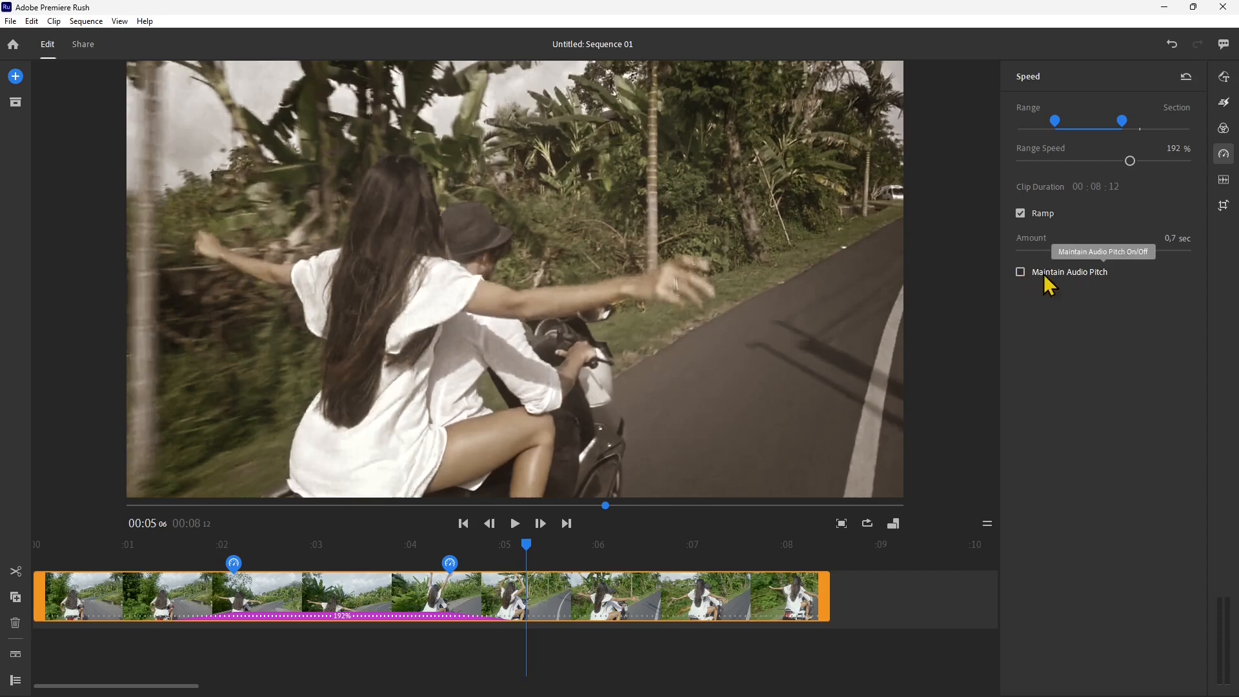
pyautogui.click(1224, 182)
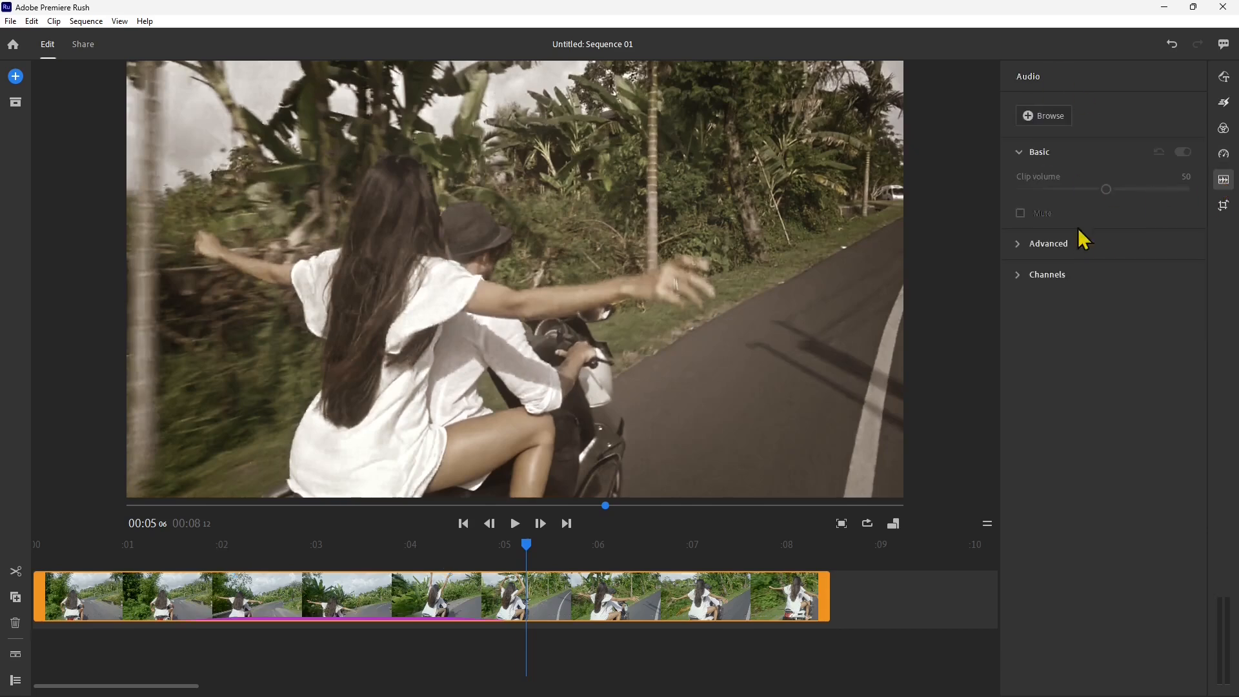
# Move the clip to horizontal position 761 and vertical position 394, rotate it 6° and scale it to 94.
pyautogui.click(1223, 206)
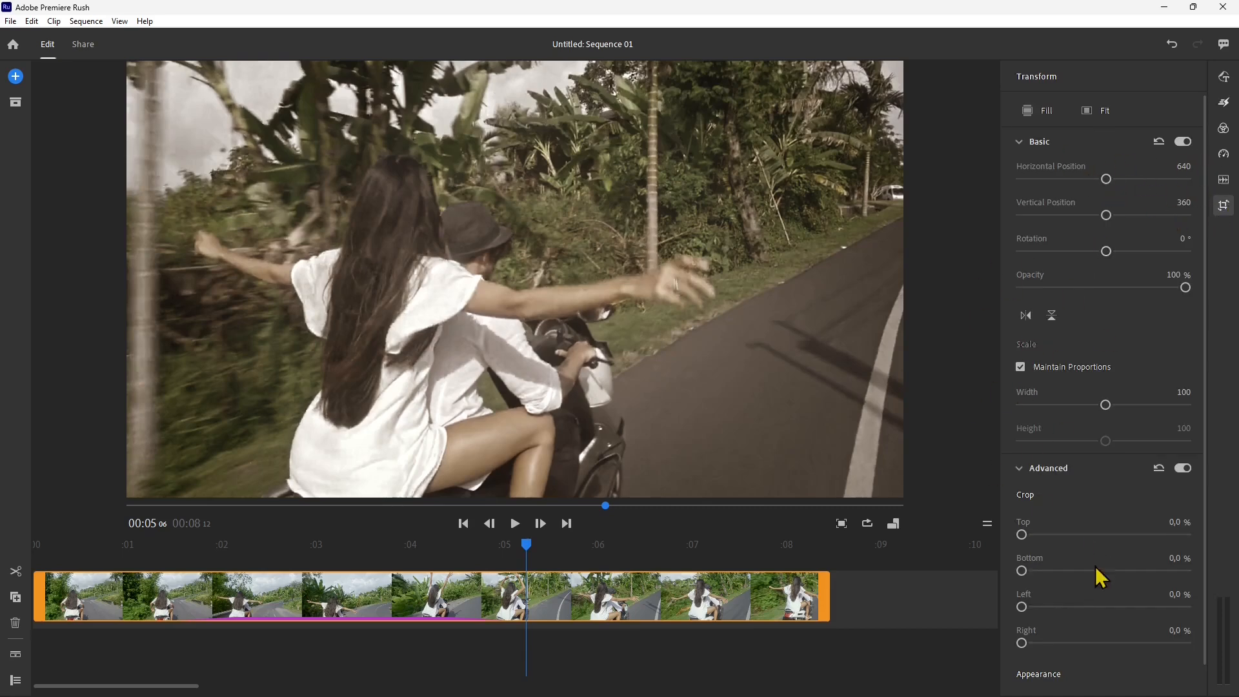
pyautogui.scroll(-2, 1090, 554)
pyautogui.scroll(2, 1074, 574)
pyautogui.moveTo(1107, 181); pyautogui.dragTo(1106, 257)
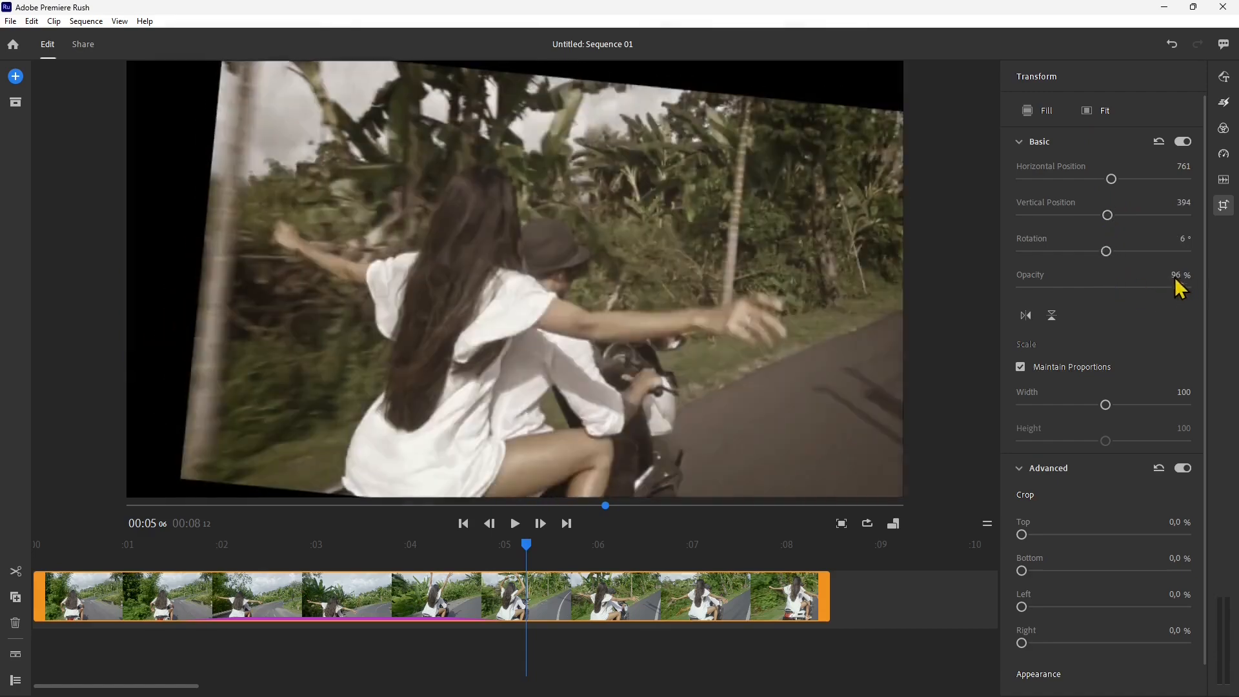
pyautogui.moveTo(1102, 405); pyautogui.dragTo(1098, 405)
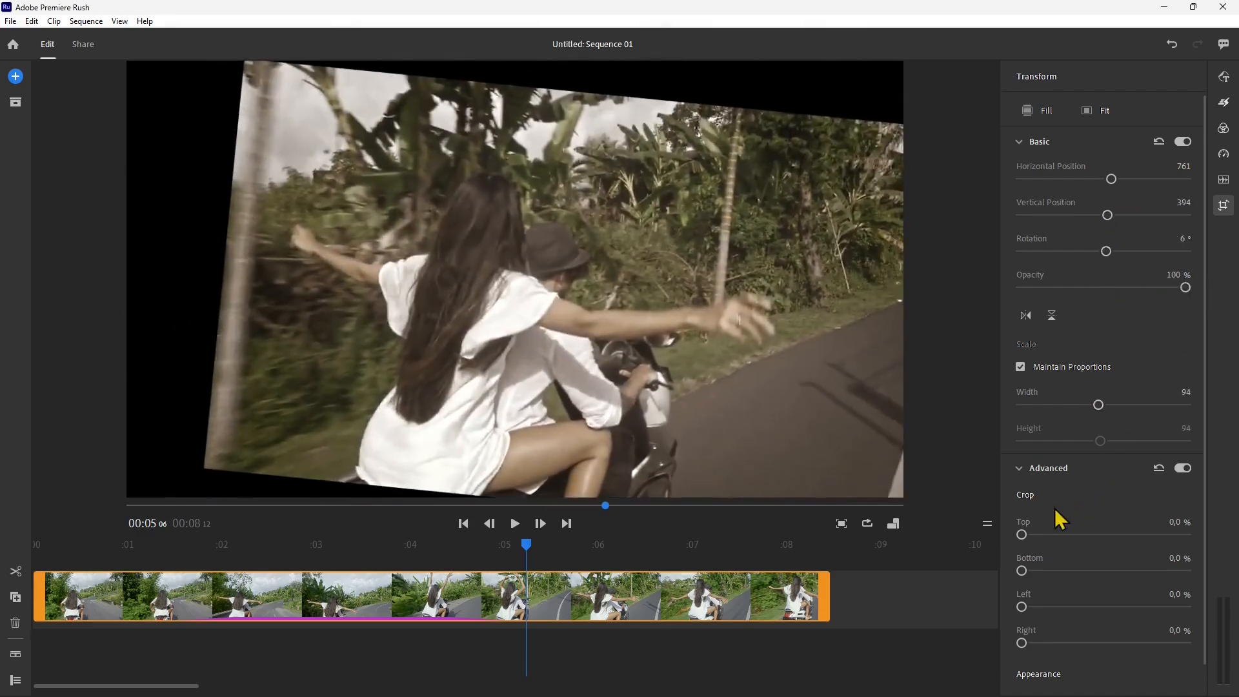
# Crop the clip 7.9 % top, 14.2 % bottom, 6.3 % left and 21.7 % right, and reset its basic and advanced transform settings.
pyautogui.moveTo(1021, 534); pyautogui.dragTo(1062, 642)
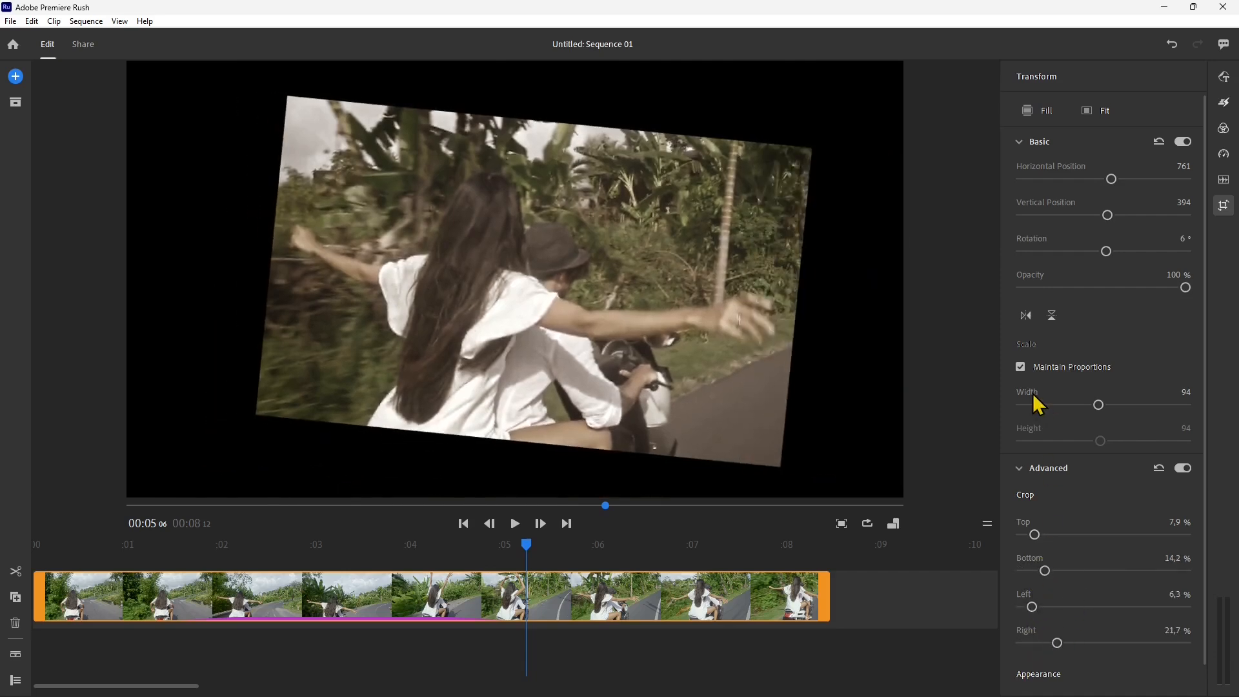
pyautogui.click(1159, 143)
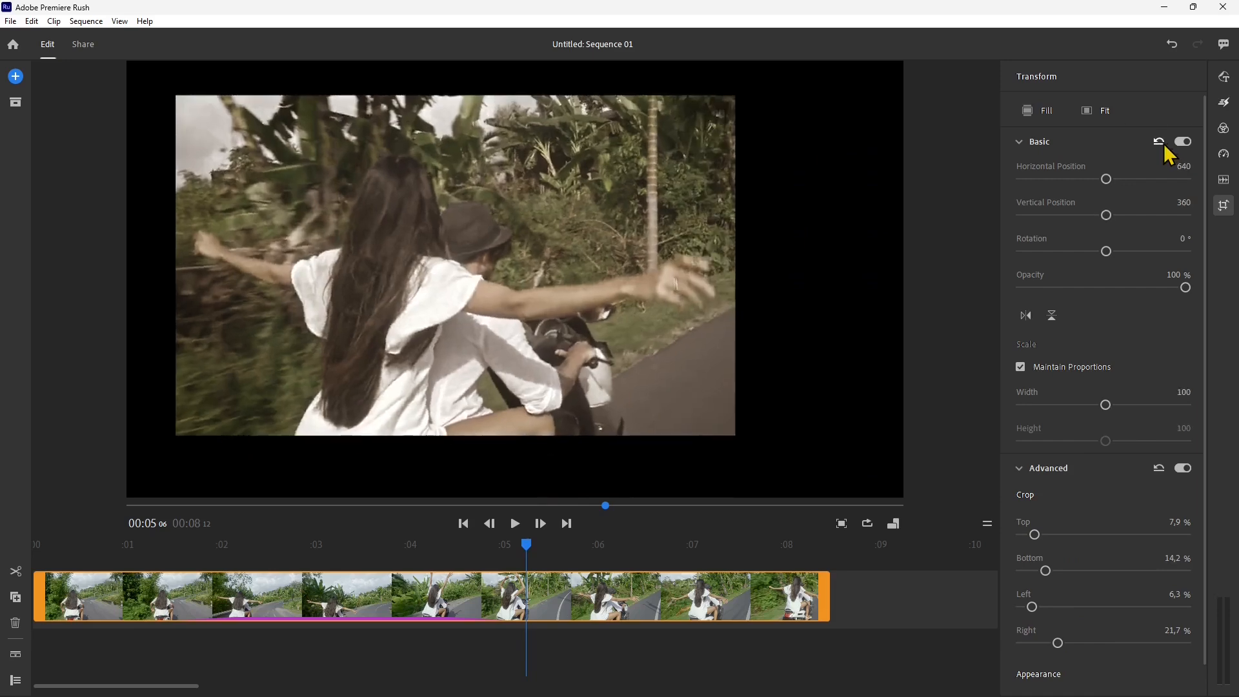
pyautogui.click(1159, 469)
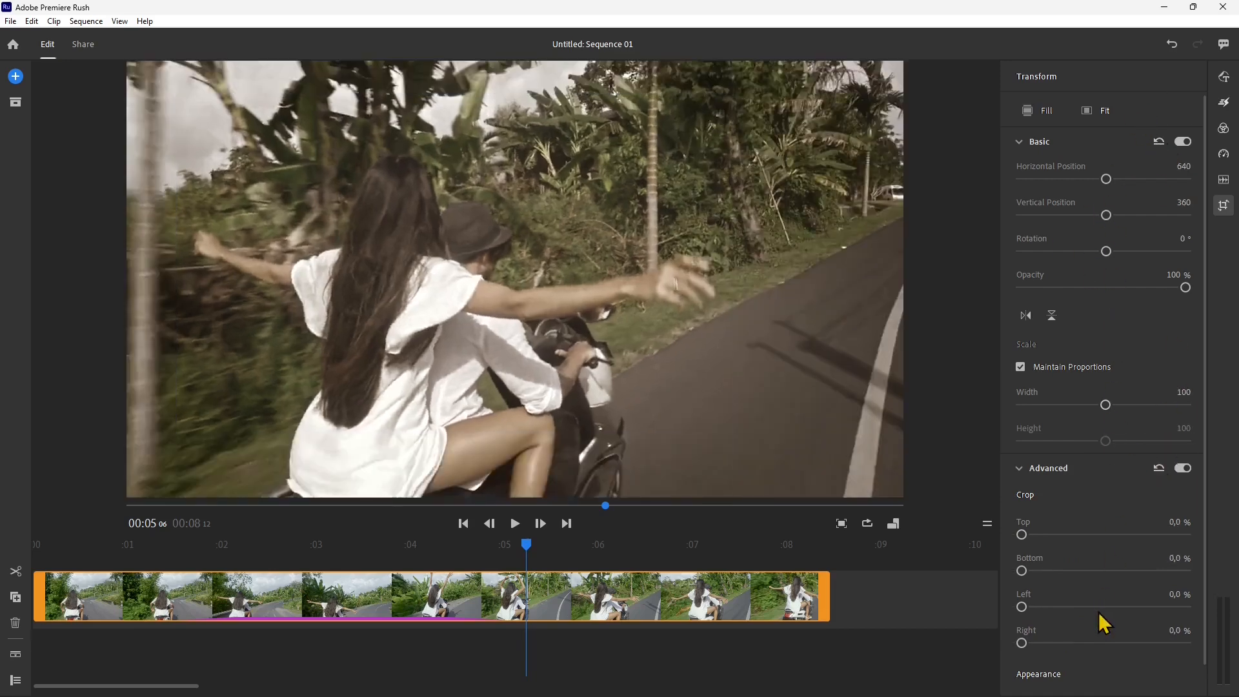
# Open the clip's effects and change the sequence's aspect ratio to 9:16.
pyautogui.click(1224, 104)
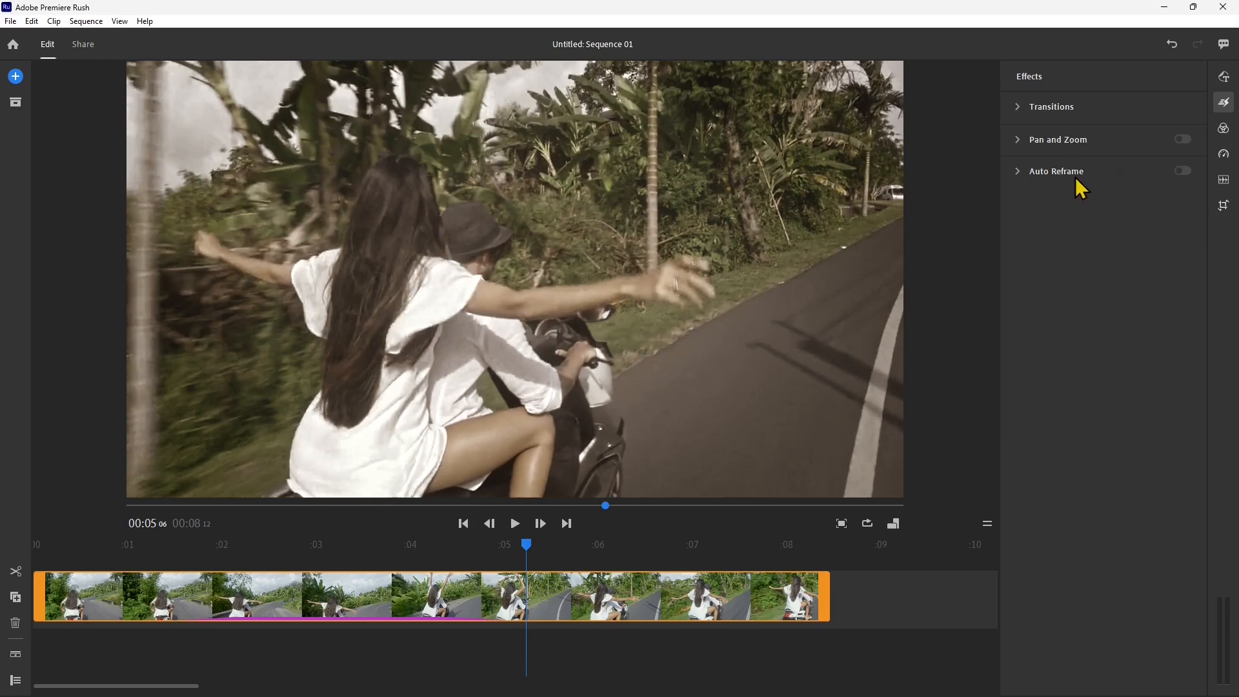
pyautogui.click(893, 525)
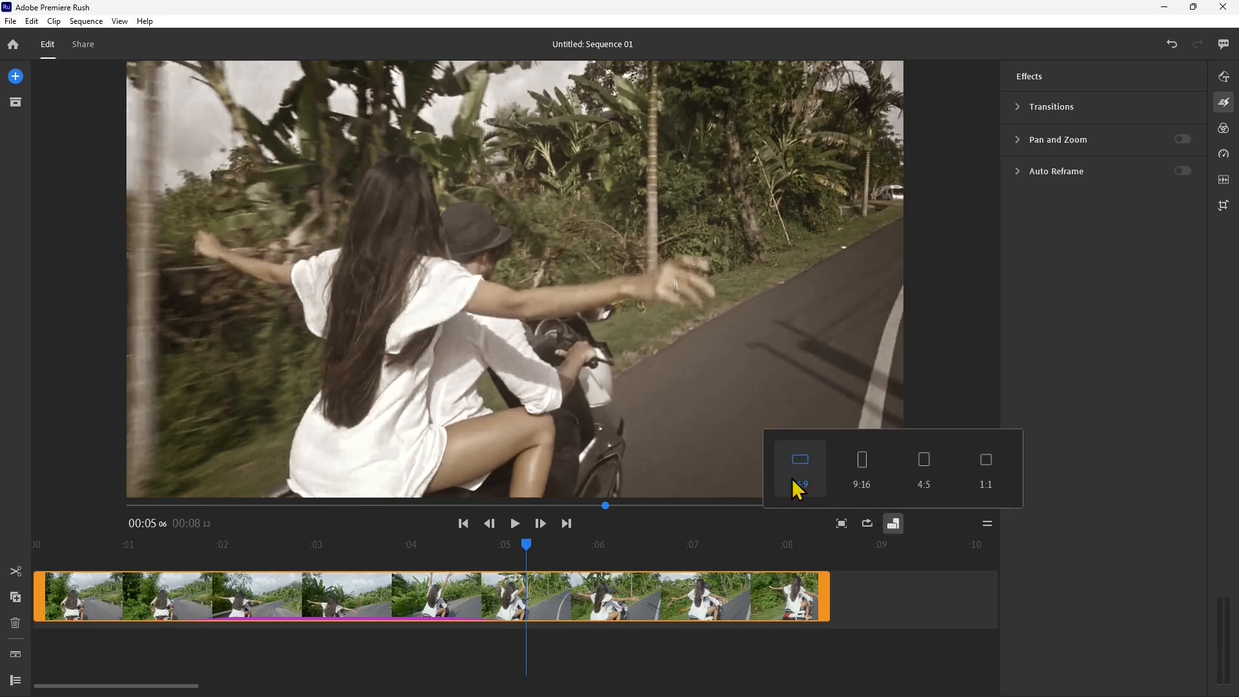
pyautogui.click(851, 477)
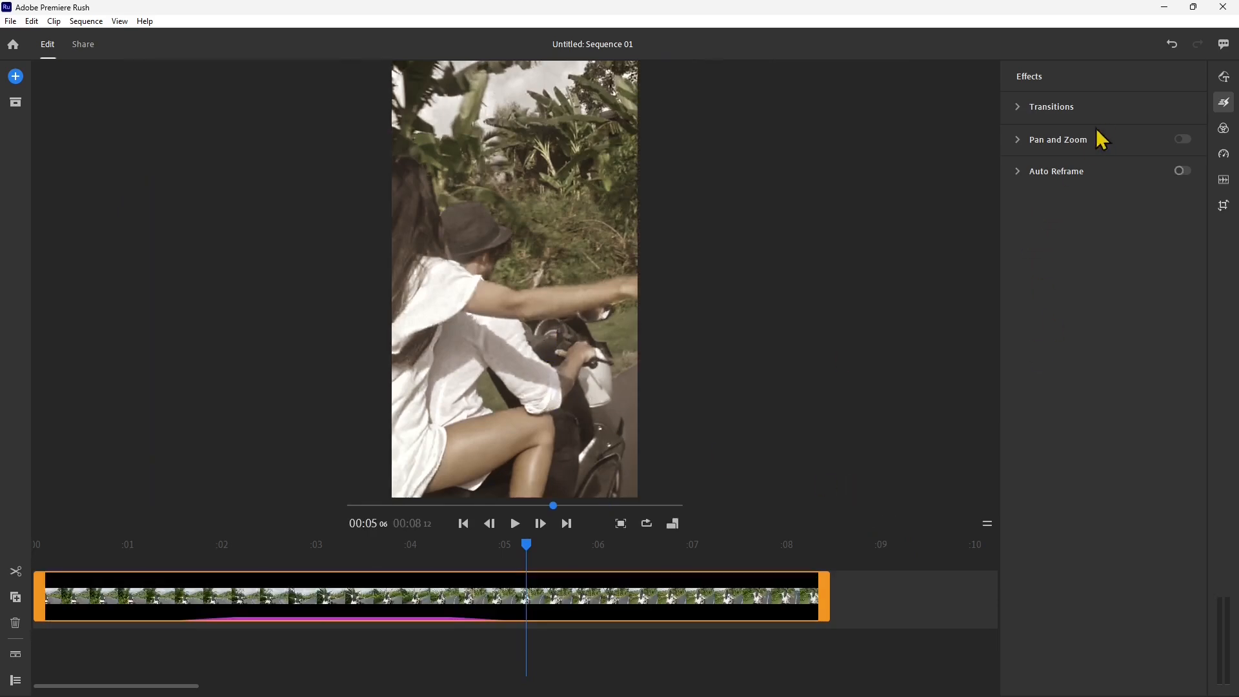
# Reposition the clip manually in the vertical frame to center the rider at the start of the sequence.
pyautogui.moveTo(575, 271); pyautogui.dragTo(682, 269)
pyautogui.moveTo(525, 547); pyautogui.dragTo(13, 536)
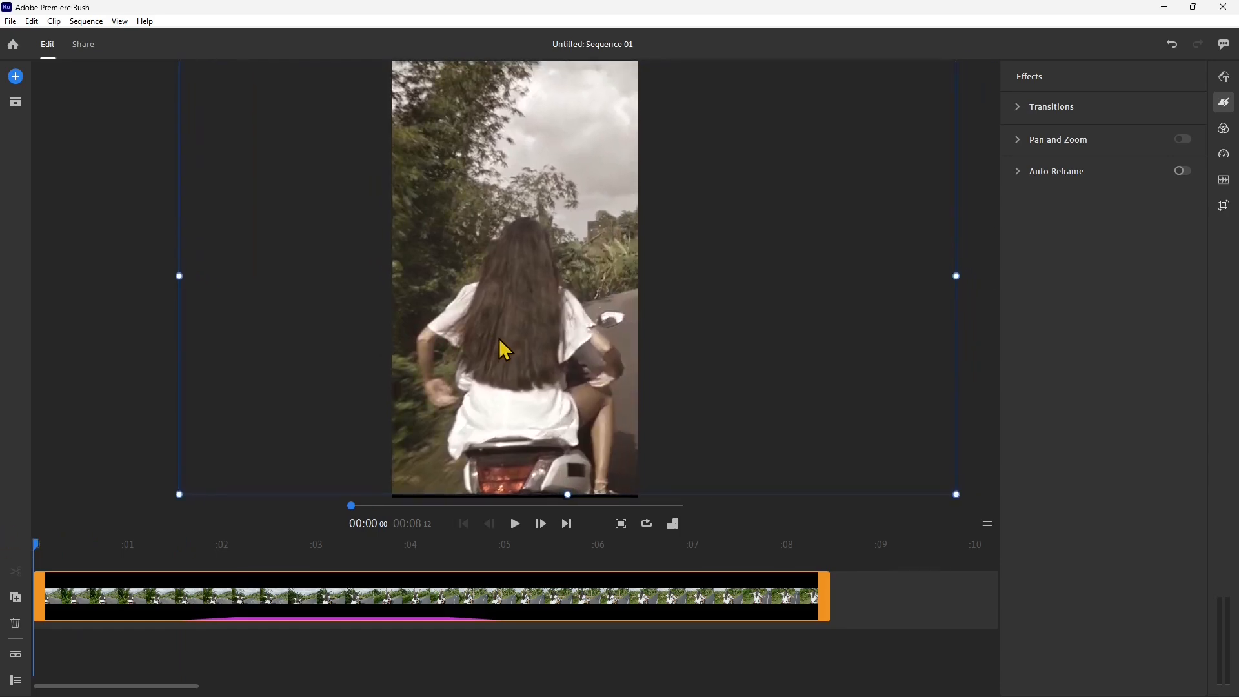
pyautogui.moveTo(499, 340); pyautogui.dragTo(493, 342)
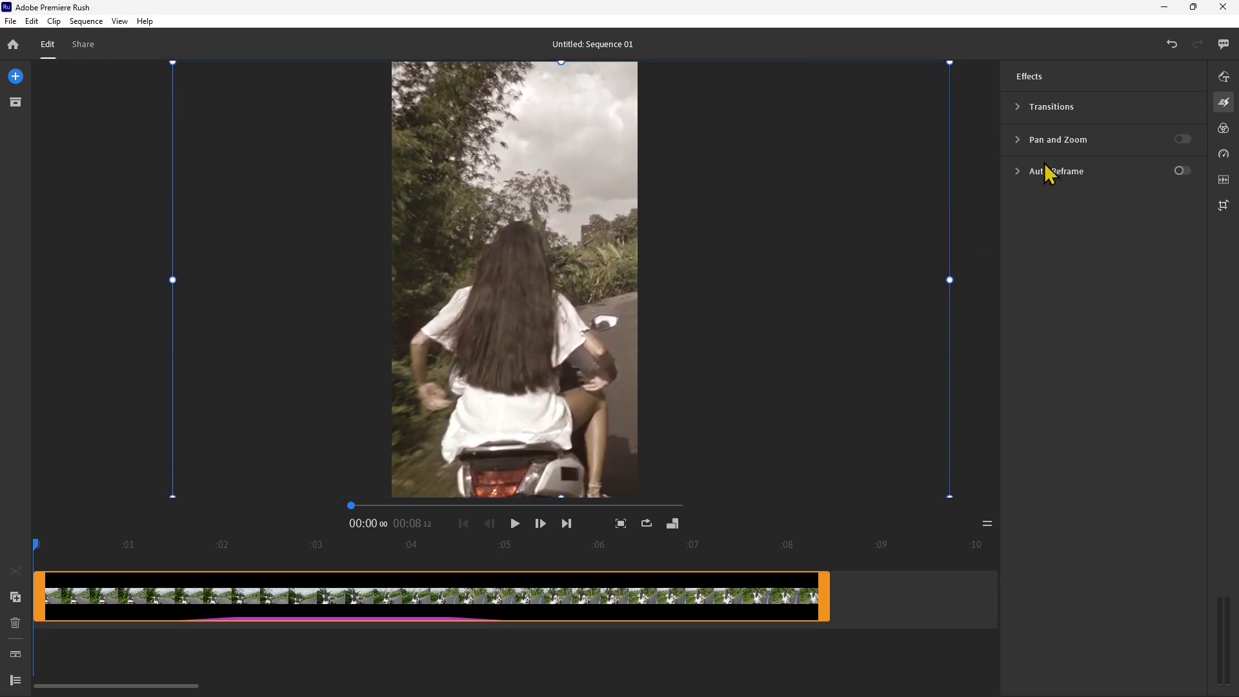
# Turn on Auto Reframe for the clip and preview it to near the end of the sequence.
pyautogui.click(1182, 172)
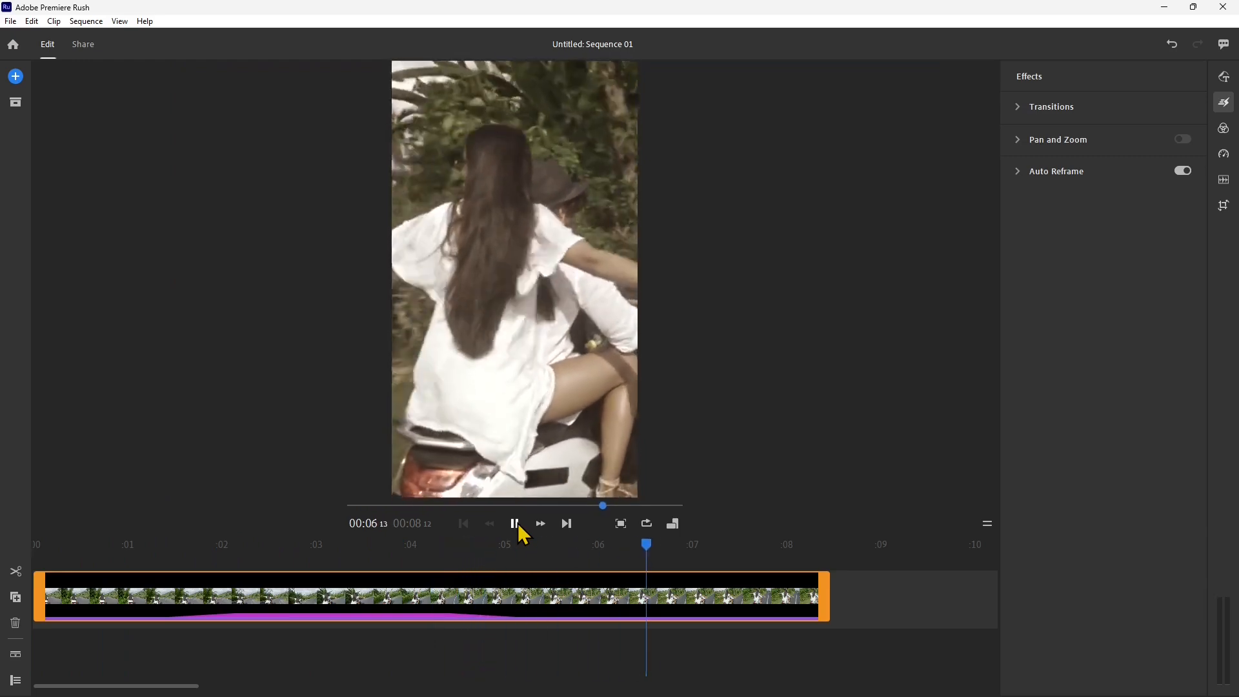
pyautogui.click(519, 526)
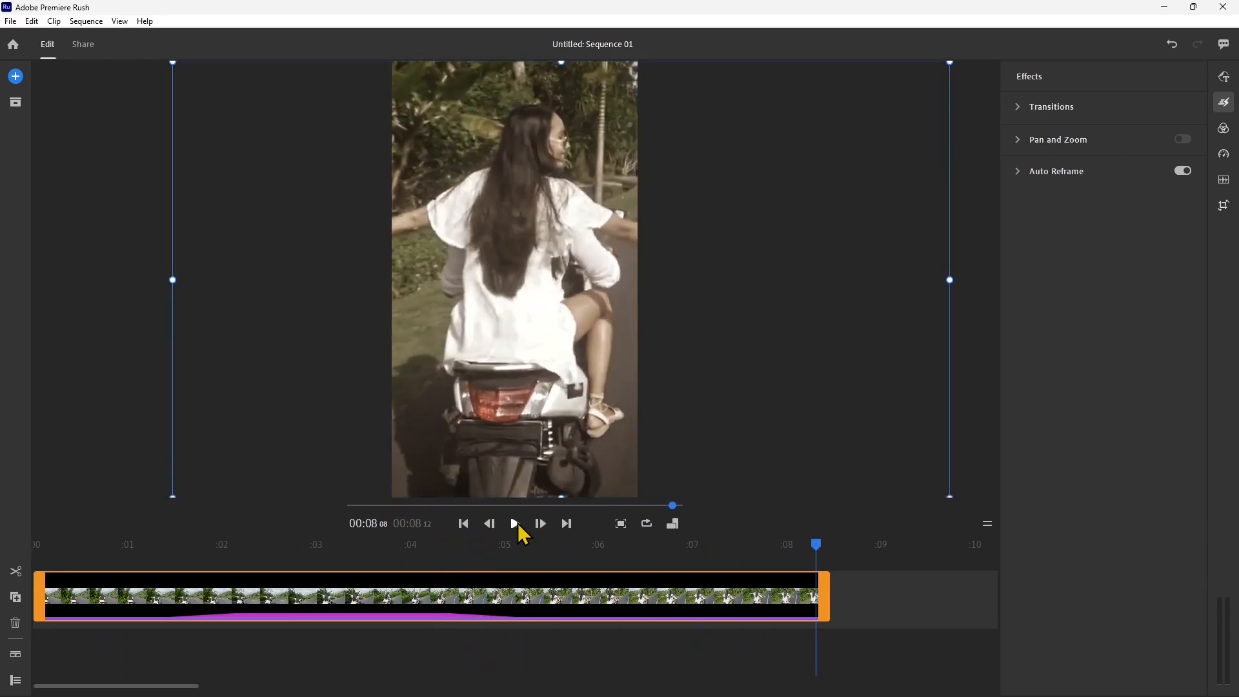
# Compare the framing at about 2 seconds with Auto Reframe off and on, and scrub the reframed clip to about 8 seconds.
pyautogui.click(1183, 171)
pyautogui.moveTo(816, 552); pyautogui.dragTo(229, 517)
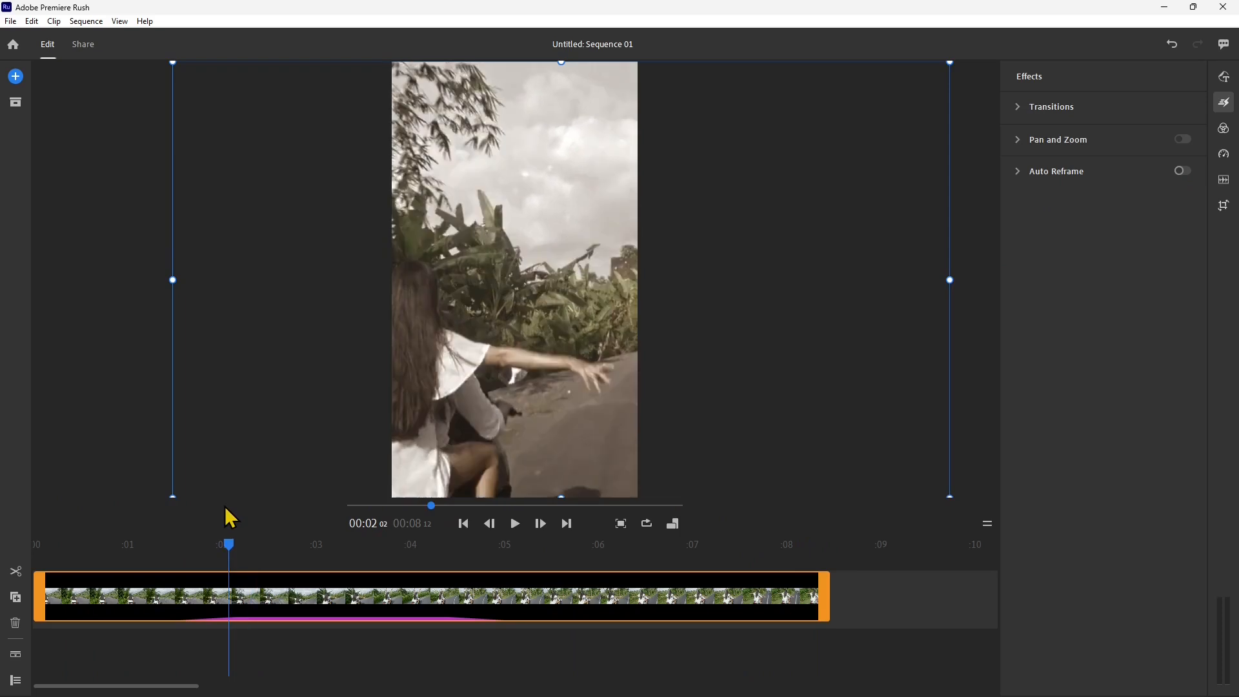
pyautogui.click(1182, 171)
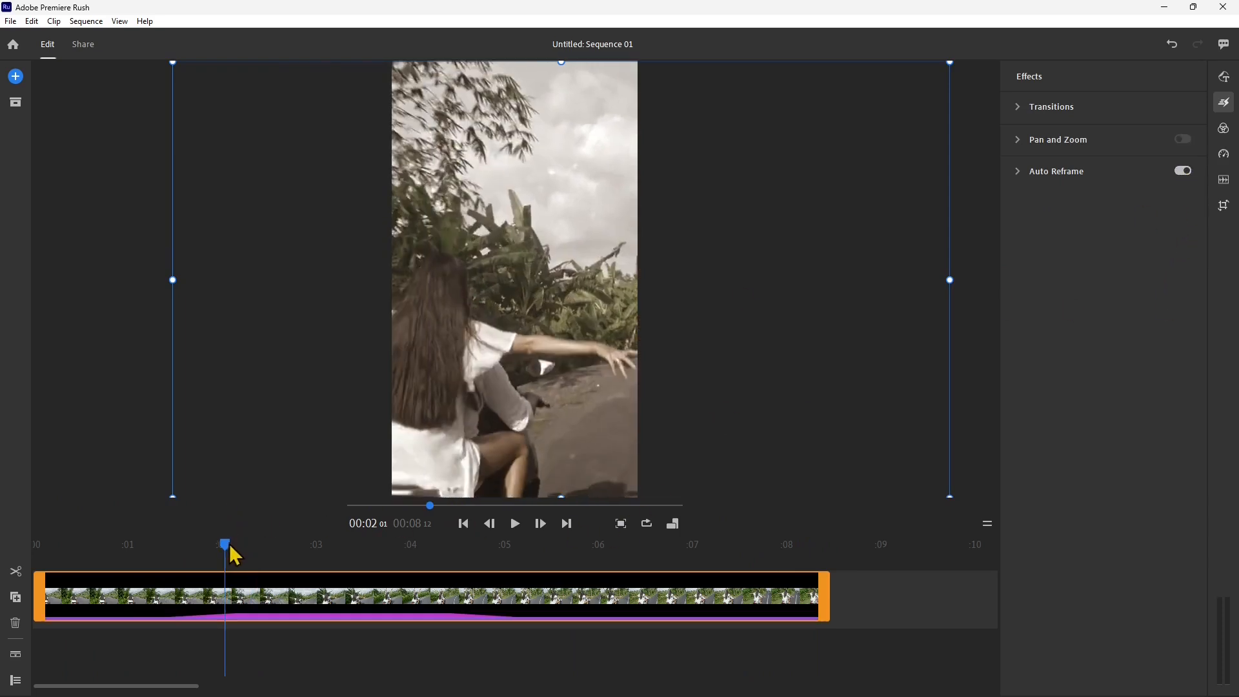
pyautogui.moveTo(232, 552); pyautogui.dragTo(790, 600)
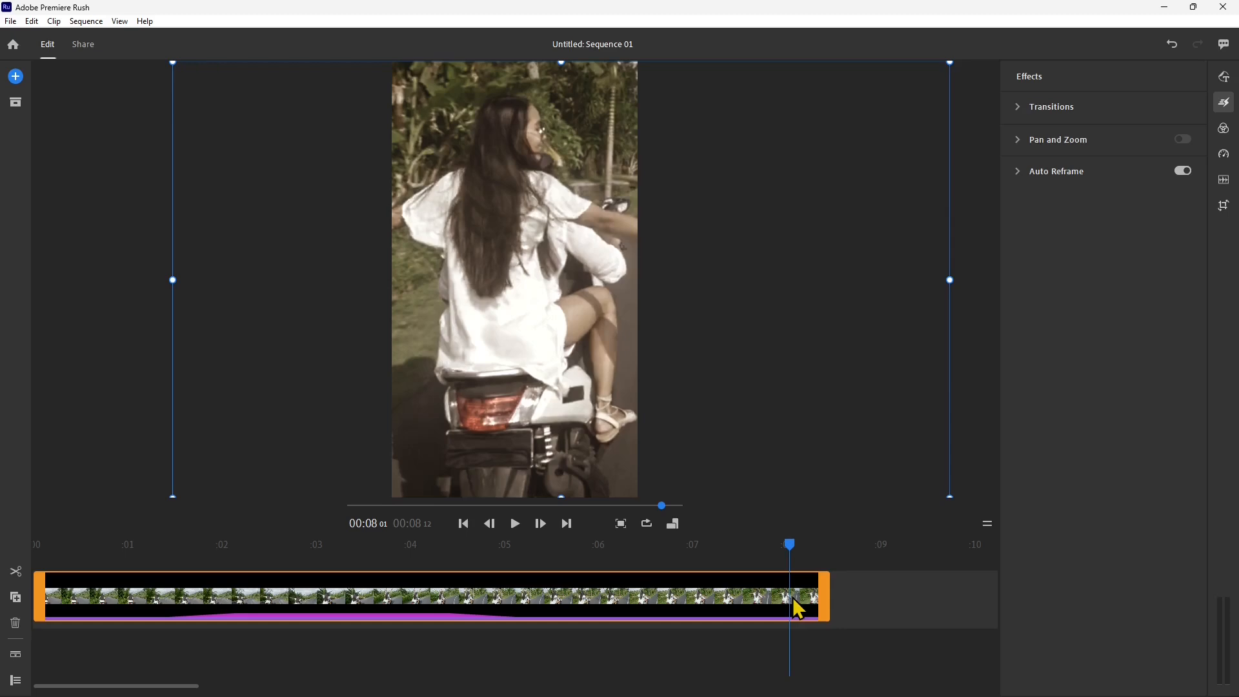